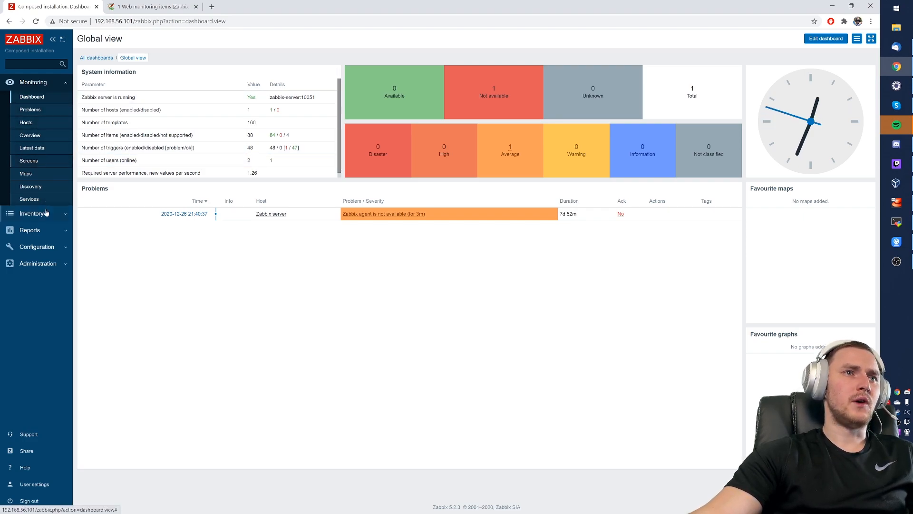
# - Expand the Configuration menu in the Global view dashboard's left sidebar
pyautogui.click(43, 247)
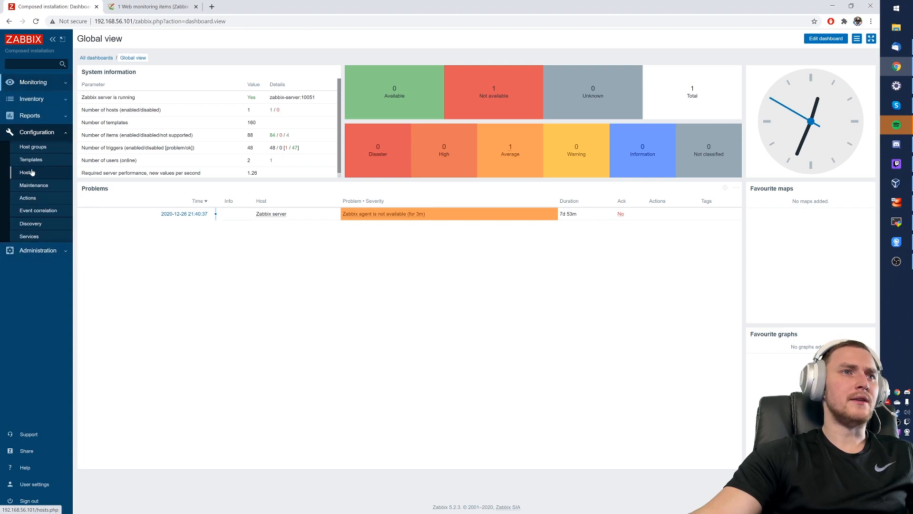
# - Open the item list of the Zabbix server host from Configuration > Hosts
pyautogui.click(42, 160)
pyautogui.click(55, 179)
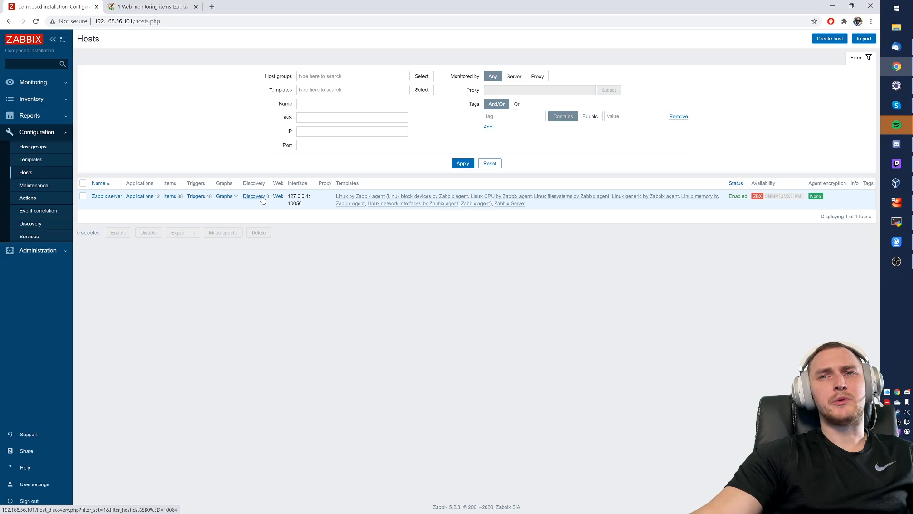
pyautogui.click(169, 196)
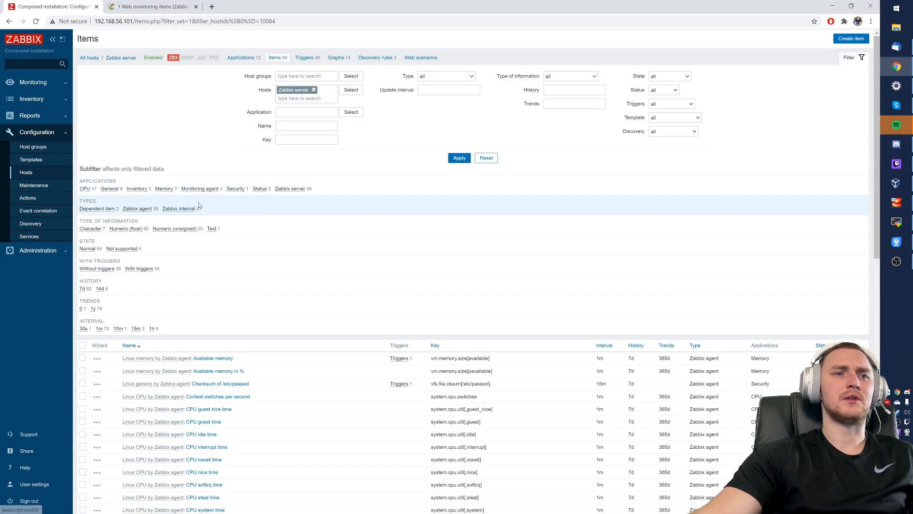
# - Scroll through the Zabbix server's items, then return to the All hosts list
pyautogui.scroll(-3, 199, 205)
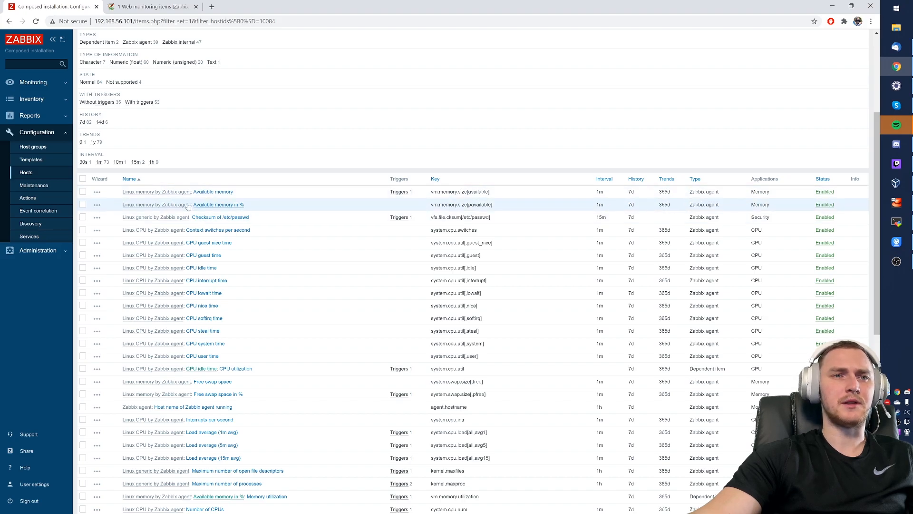
pyautogui.scroll(-3, 314, 276)
pyautogui.scroll(6, 312, 277)
pyautogui.scroll(1, 312, 278)
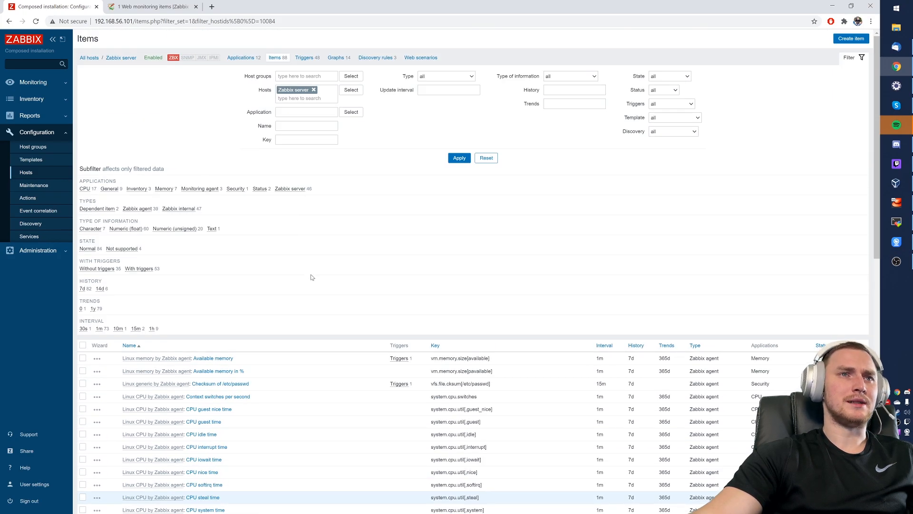
pyautogui.scroll(-4, 311, 277)
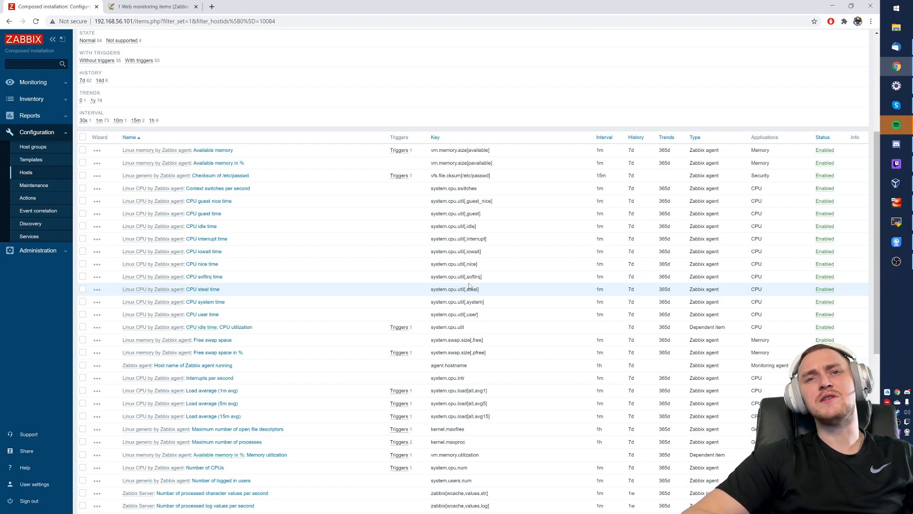
pyautogui.scroll(-3, 333, 290)
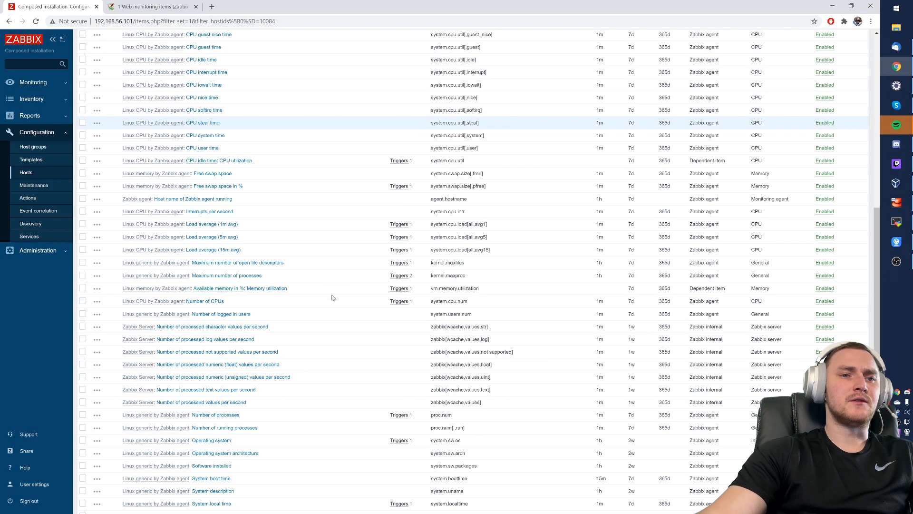
pyautogui.scroll(7, 326, 287)
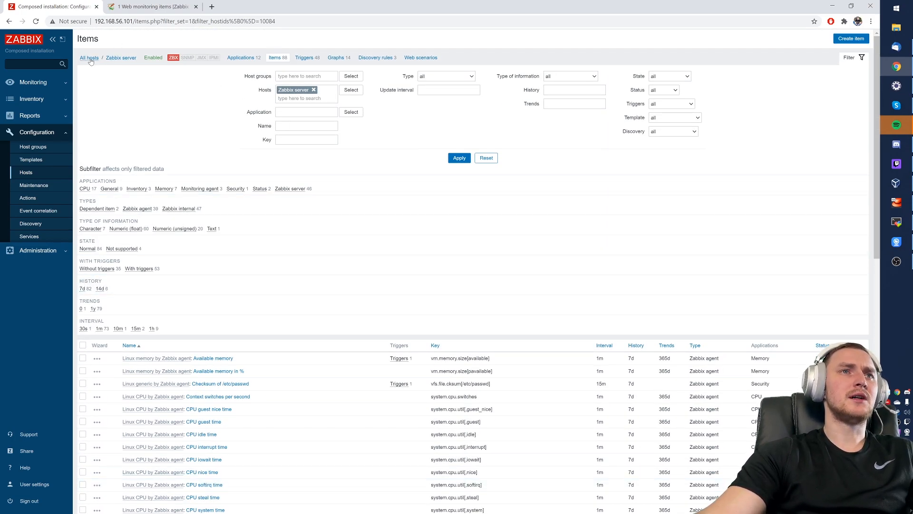
pyautogui.moveTo(289, 58); pyautogui.dragTo(265, 57)
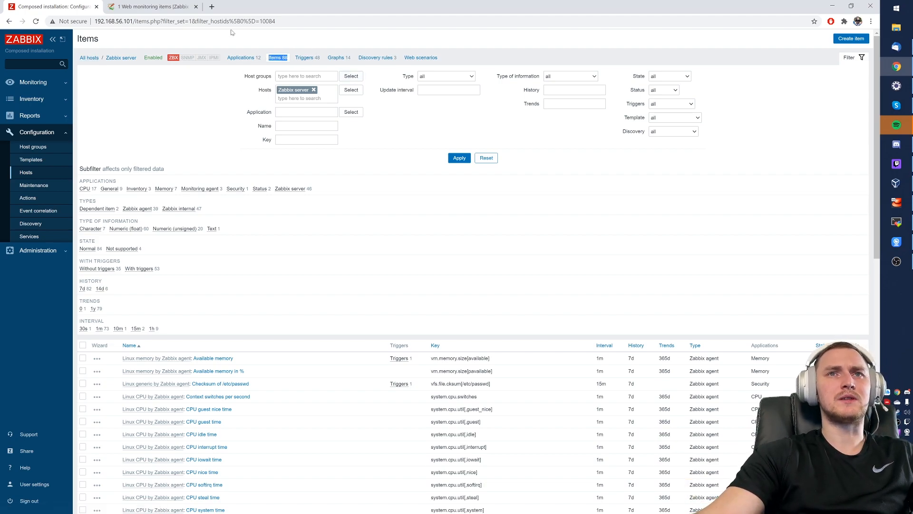
pyautogui.click(88, 58)
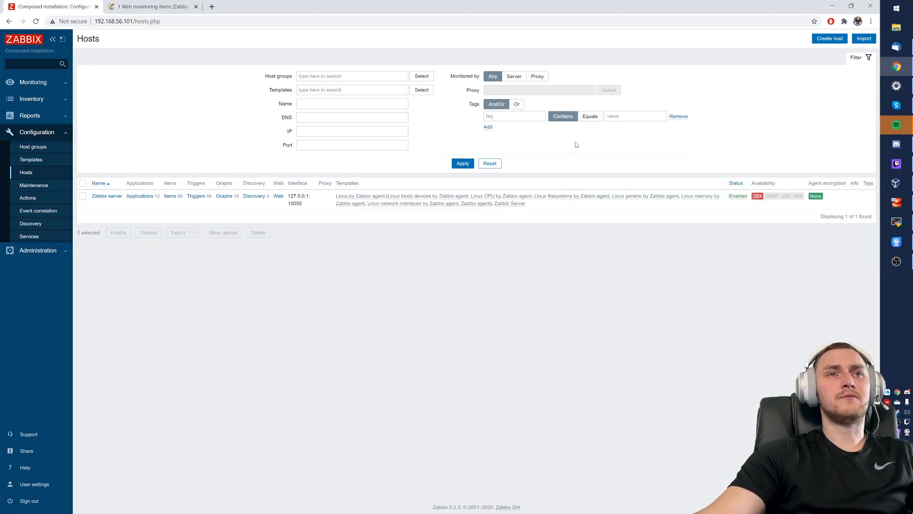
# - Create a new host 'Web monitoring example' in the Linux servers group
pyautogui.click(830, 38)
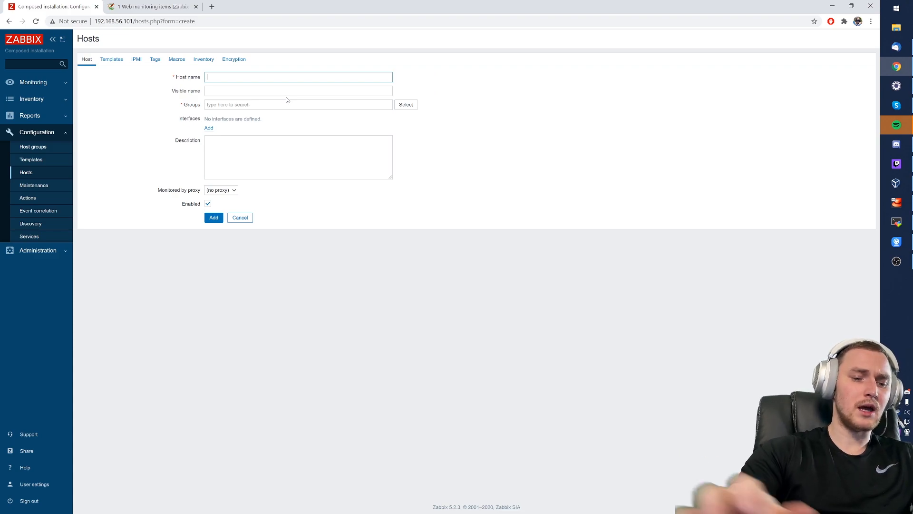
pyautogui.write('Web mon')
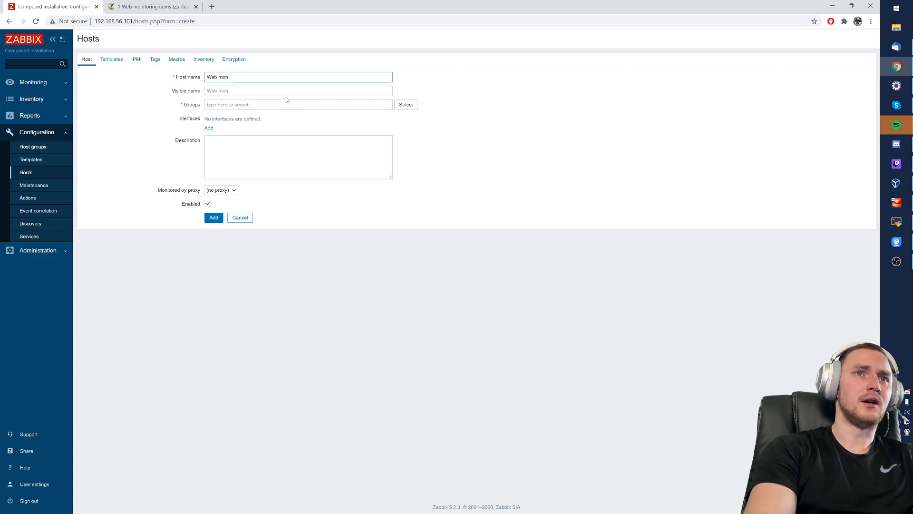
pyautogui.write('itoring example')
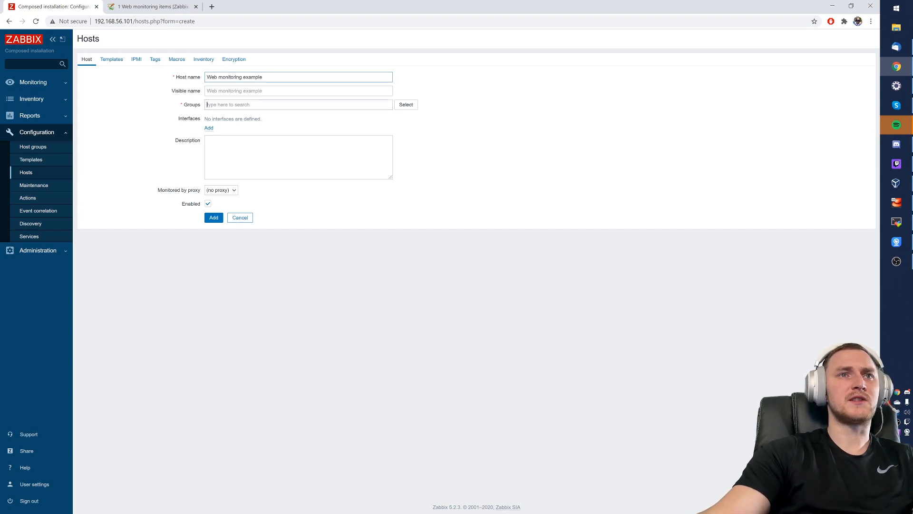
pyautogui.write('Linu')
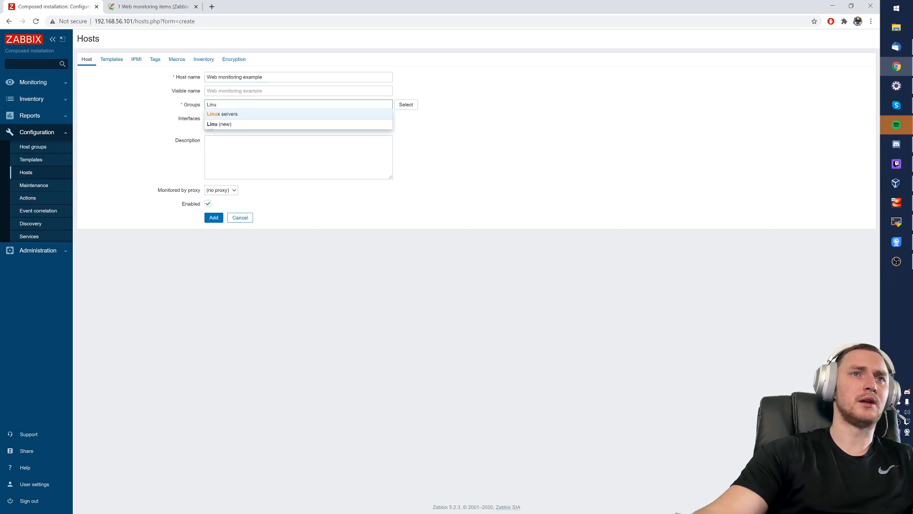
pyautogui.click(249, 116)
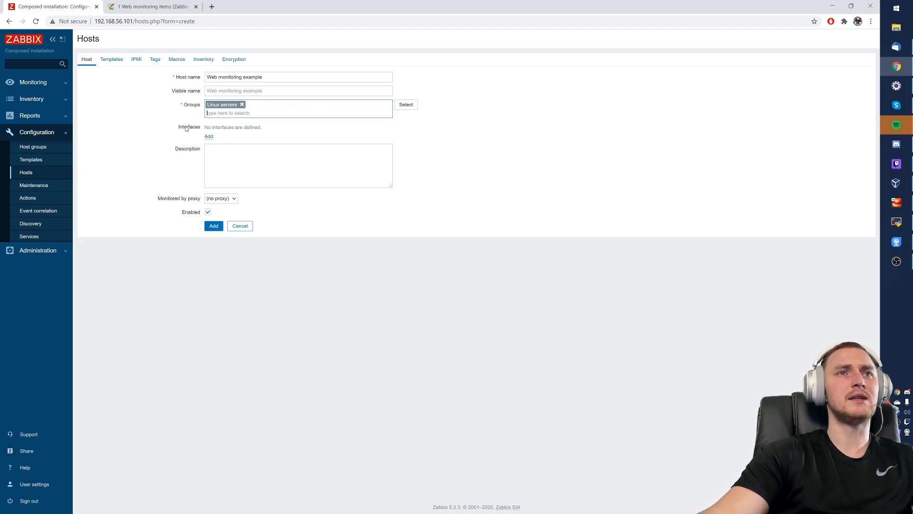
pyautogui.moveTo(186, 128); pyautogui.dragTo(264, 127)
# - Add the Web monitoring example host and enlarge the Hosts list to confirm it
pyautogui.click(214, 225)
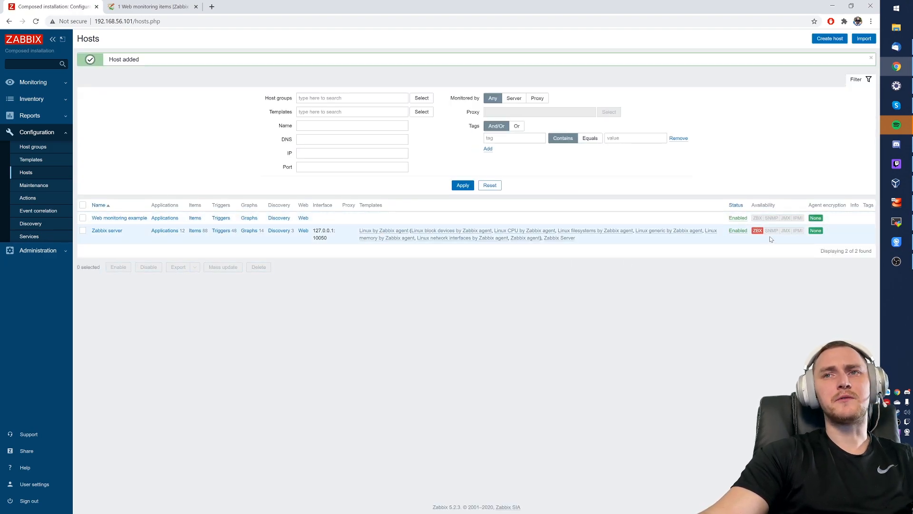
pyautogui.moveTo(754, 217); pyautogui.dragTo(803, 219)
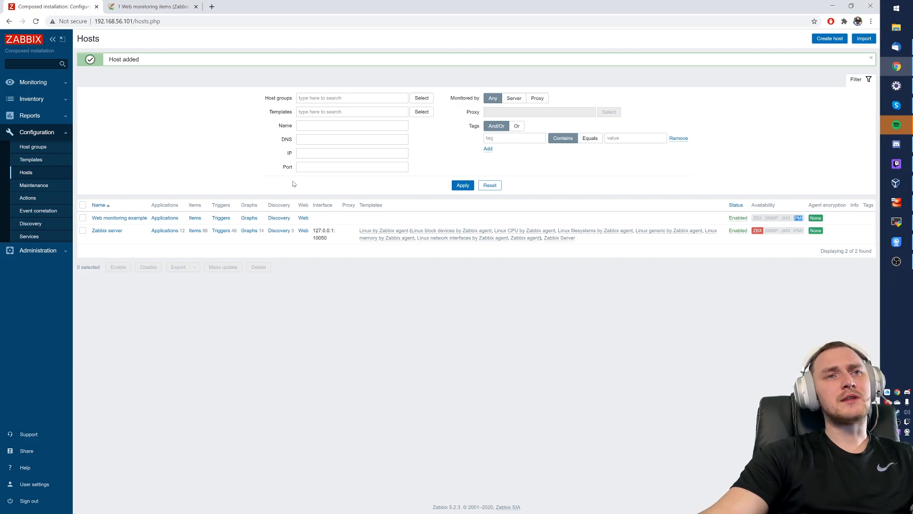
pyautogui.hotkey('ctrl', '+')
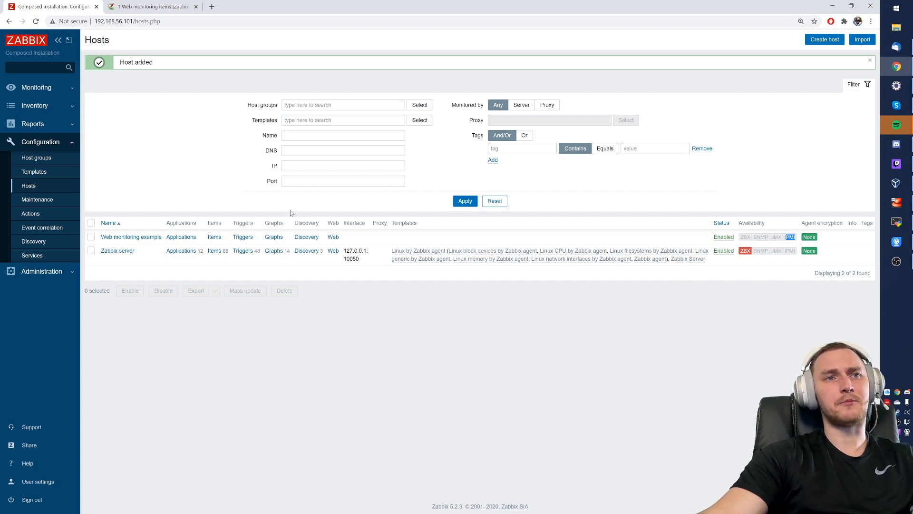
# - Open the Web monitoring example host, keep it without a proxy, and view its web scenarios
pyautogui.click(131, 238)
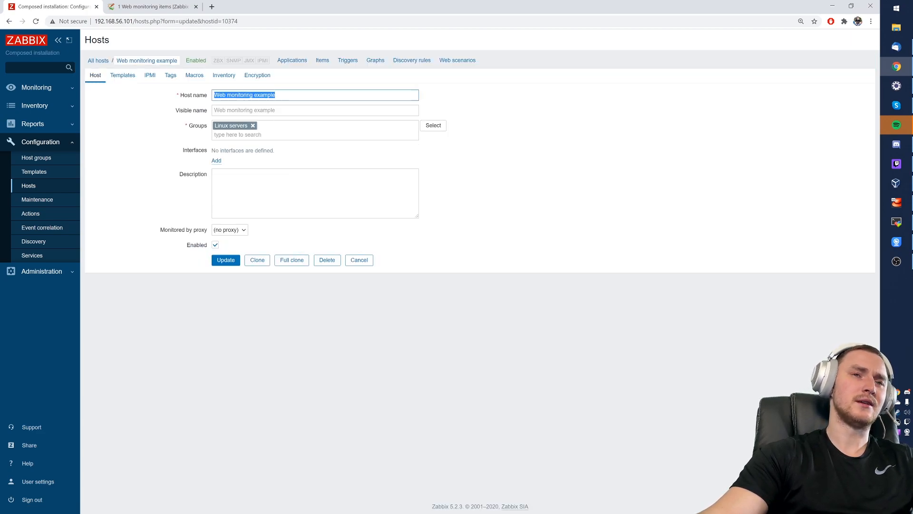
pyautogui.moveTo(164, 232); pyautogui.dragTo(202, 232)
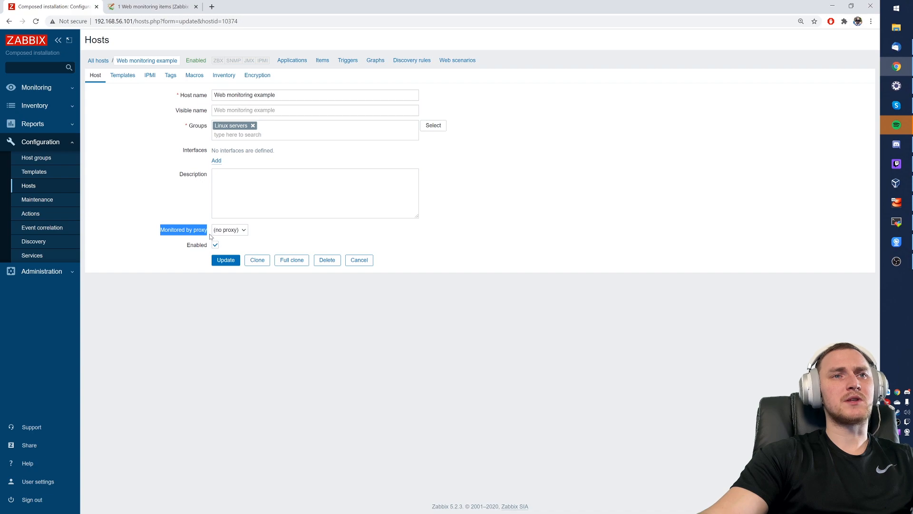
pyautogui.click(227, 231)
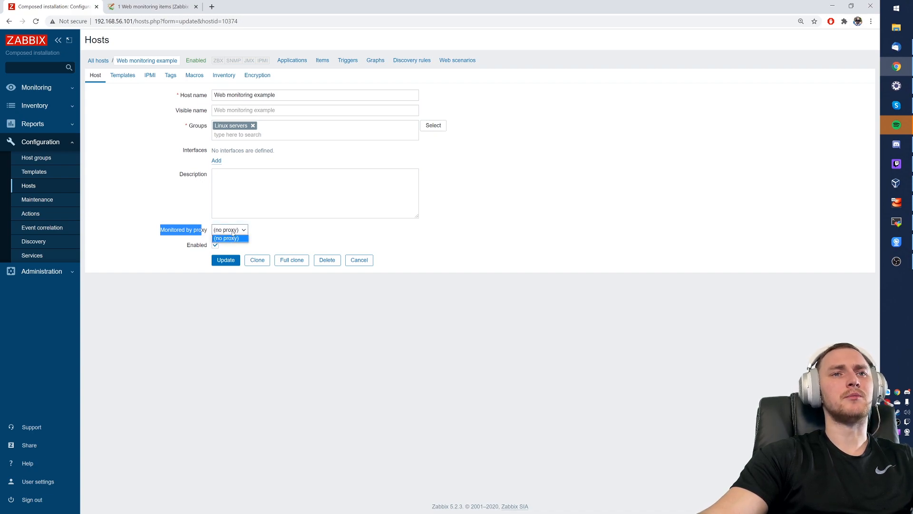
pyautogui.click(226, 238)
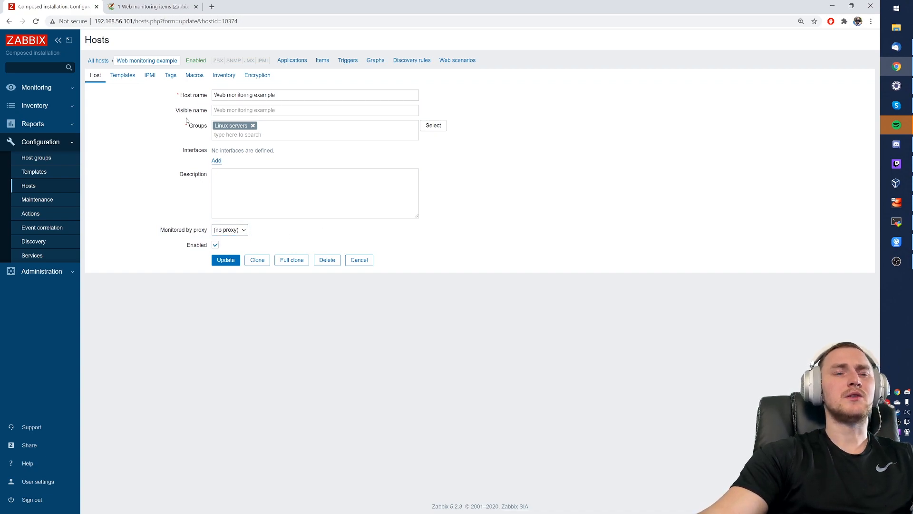
pyautogui.click(151, 63)
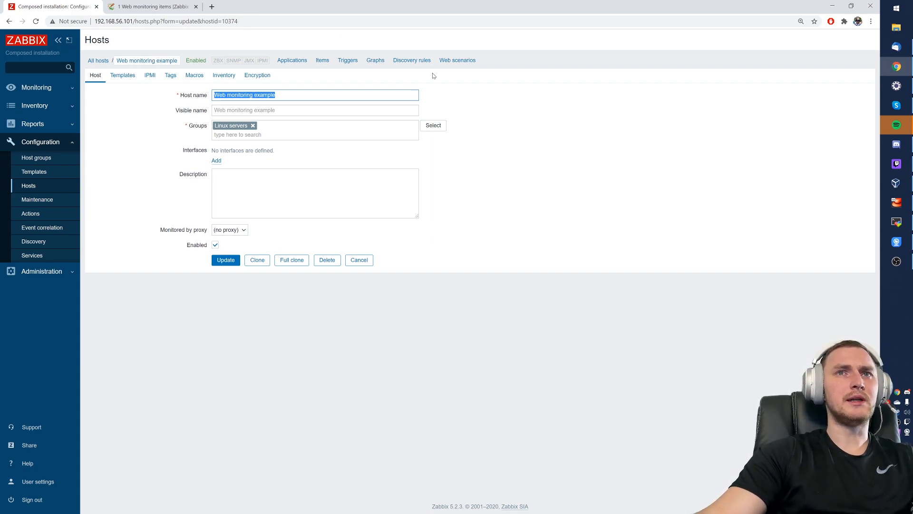
pyautogui.click(458, 60)
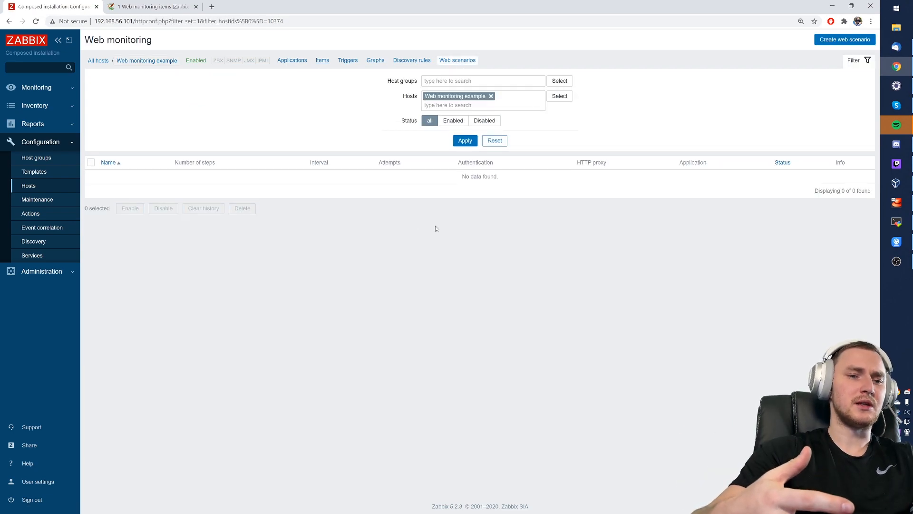
# - Create a new web scenario and name it 'Zabbix documentation'
pyautogui.click(835, 43)
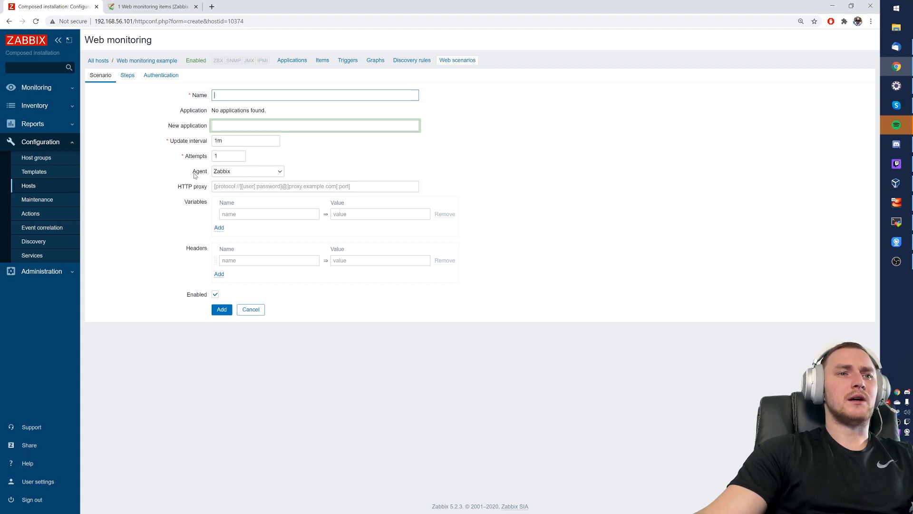
pyautogui.hotkey('ctrl', '+')
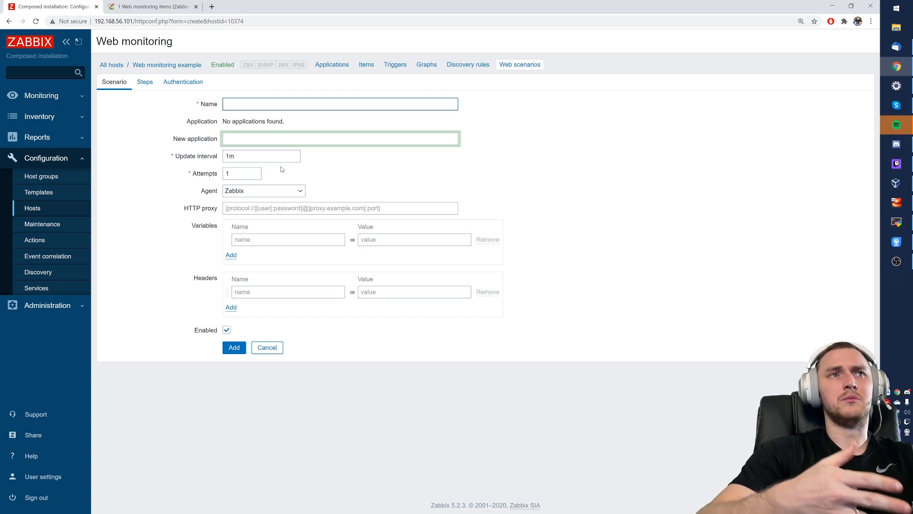
pyautogui.write('Zab')
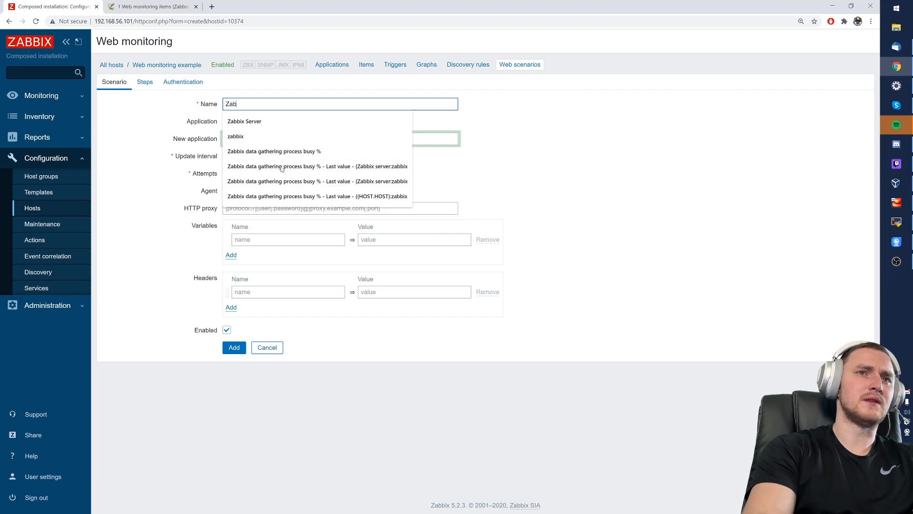
pyautogui.write('bix docu')
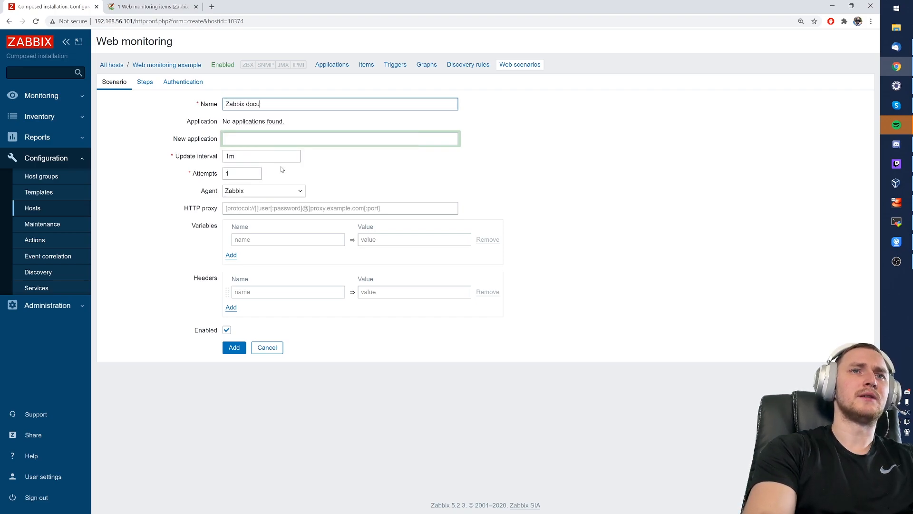
pyautogui.write('mentation')
pyautogui.press('Tab')
pyautogui.moveTo(204, 125); pyautogui.dragTo(241, 136)
pyautogui.click(241, 137)
pyautogui.press('Escape')
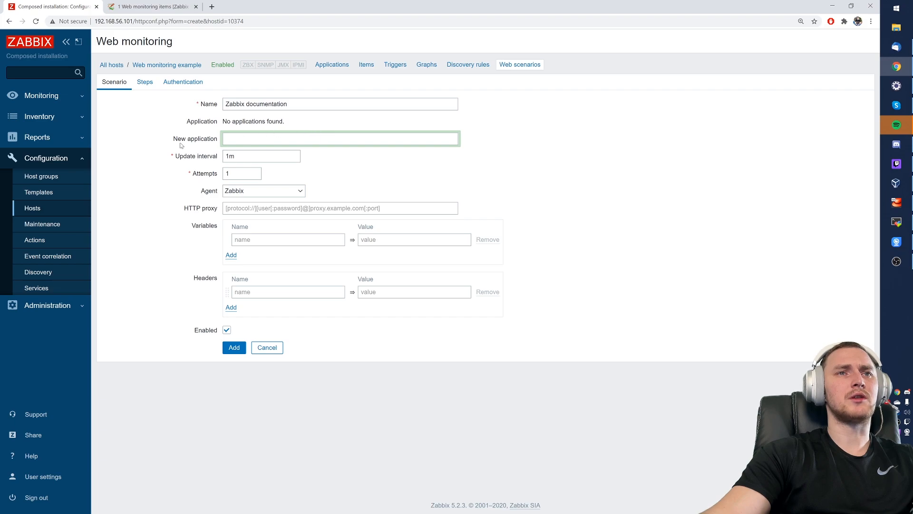
pyautogui.moveTo(183, 157); pyautogui.dragTo(218, 157)
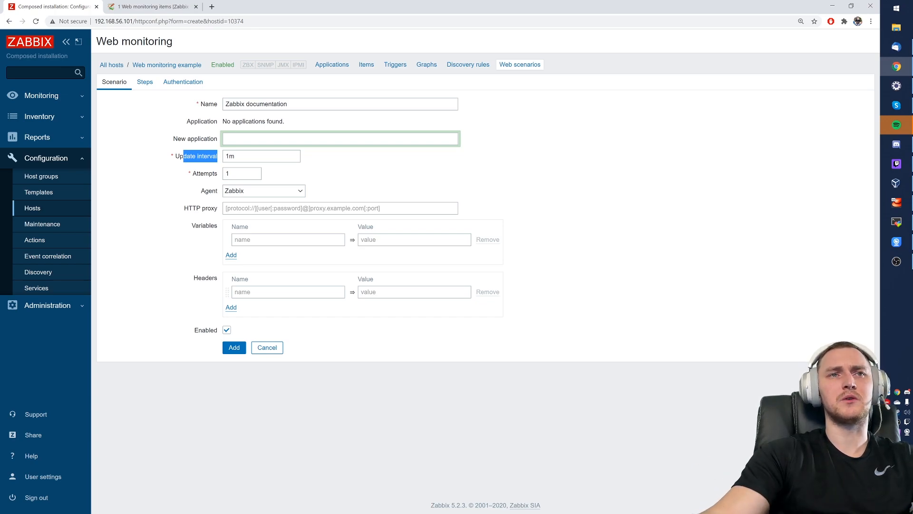
# - Change the update interval from 1m to 10s and attempts from 1 to 10
pyautogui.click(196, 156)
pyautogui.write('10s')
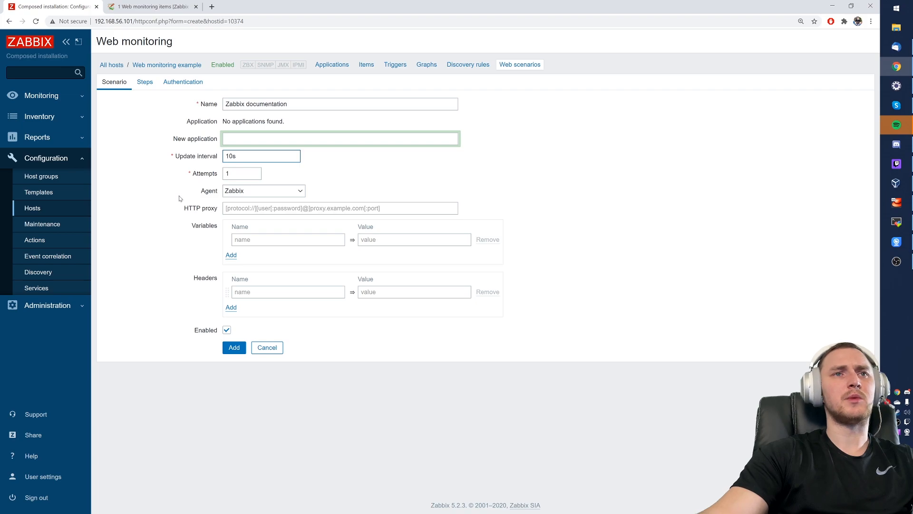
pyautogui.doubleClick(195, 175)
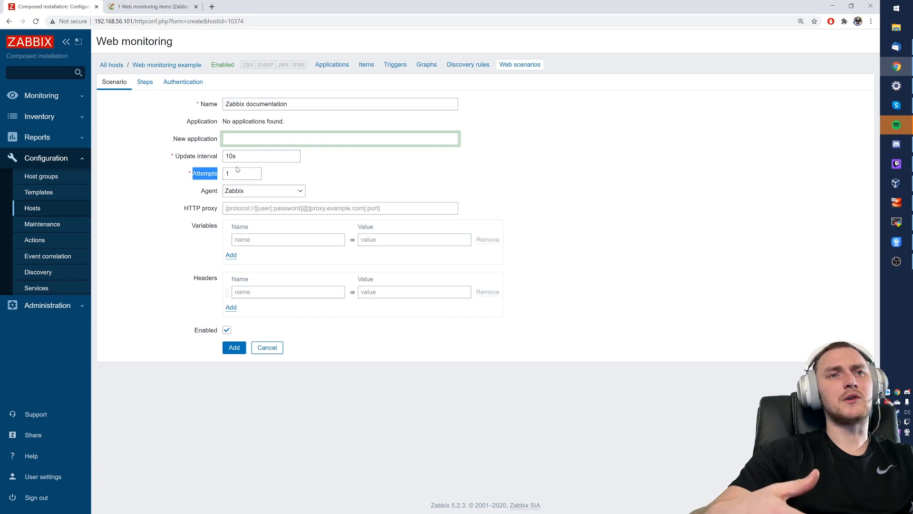
pyautogui.click(259, 174)
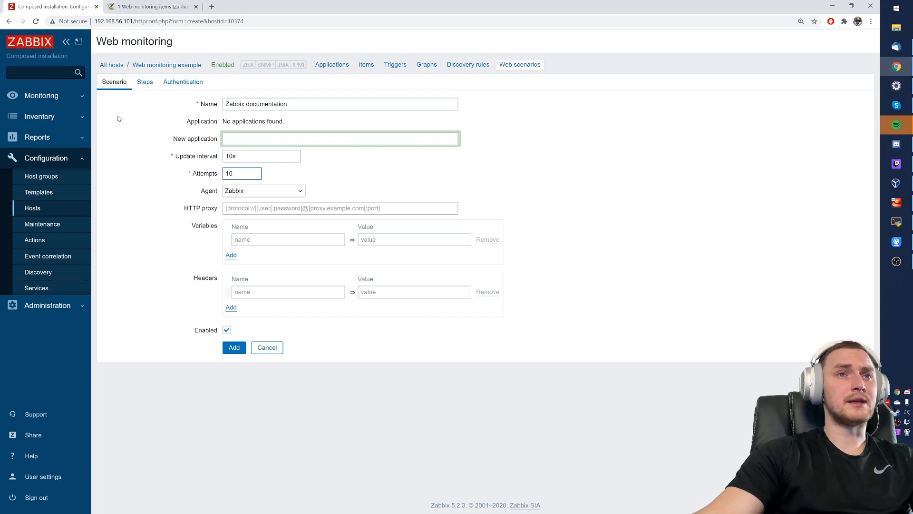
# - Browse the Agent list of user agents, keep Zabbix, then switch to the MobaXterm terminal
pyautogui.click(240, 193)
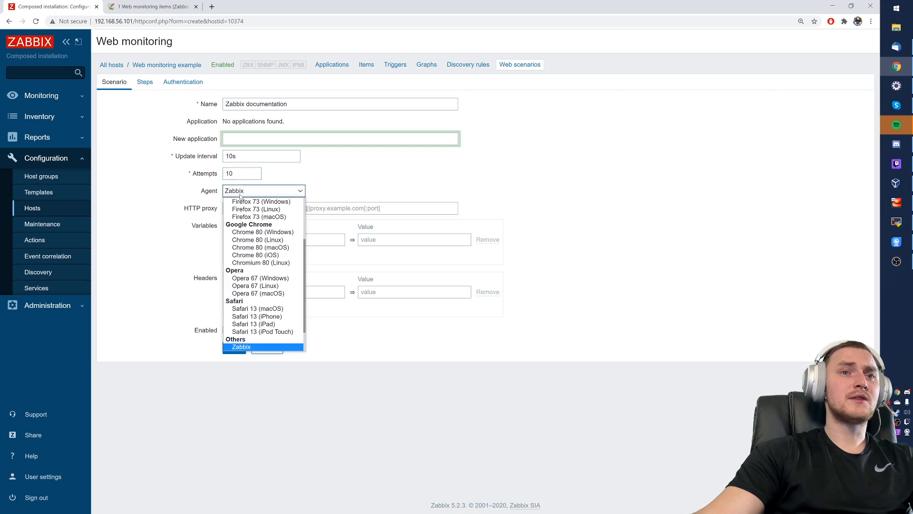
pyautogui.scroll(3, 290, 308)
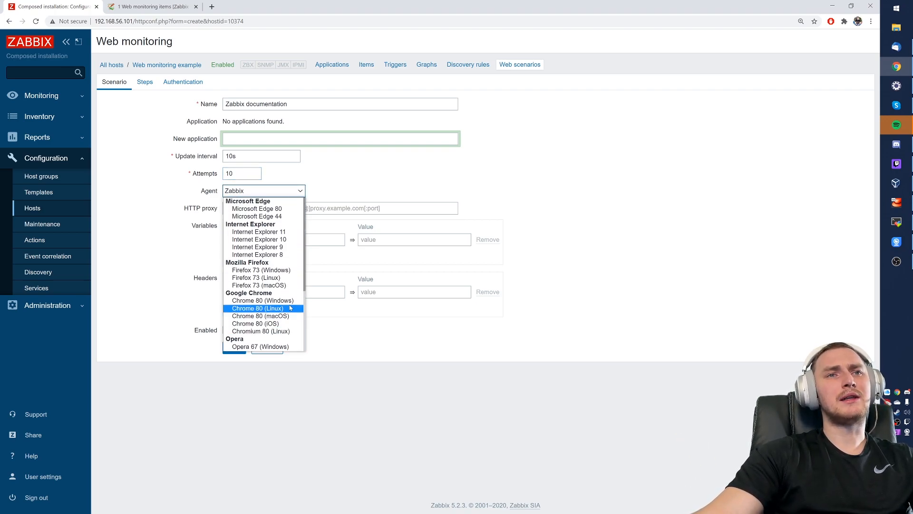
pyautogui.scroll(-3, 288, 297)
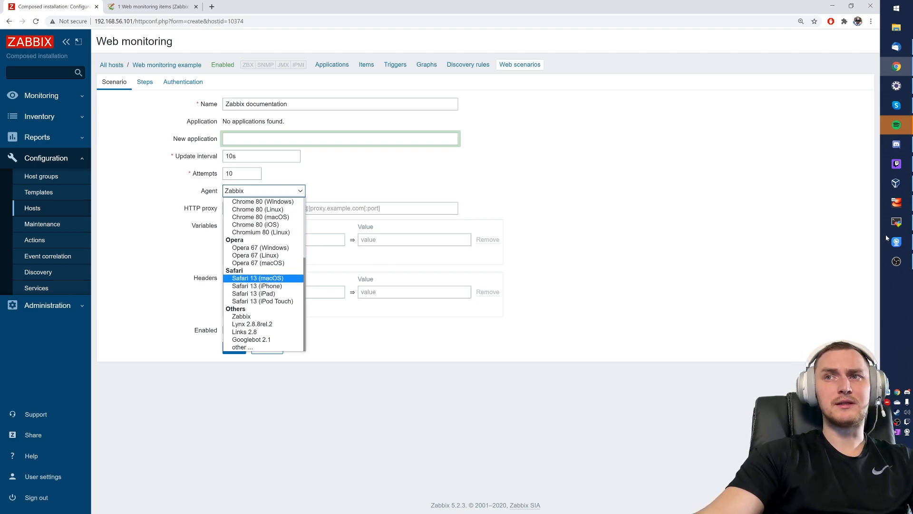
pyautogui.click(897, 222)
# - Run curl -v and curl -V and highlight the reported curl 7.29.0 version
pyautogui.write('c')
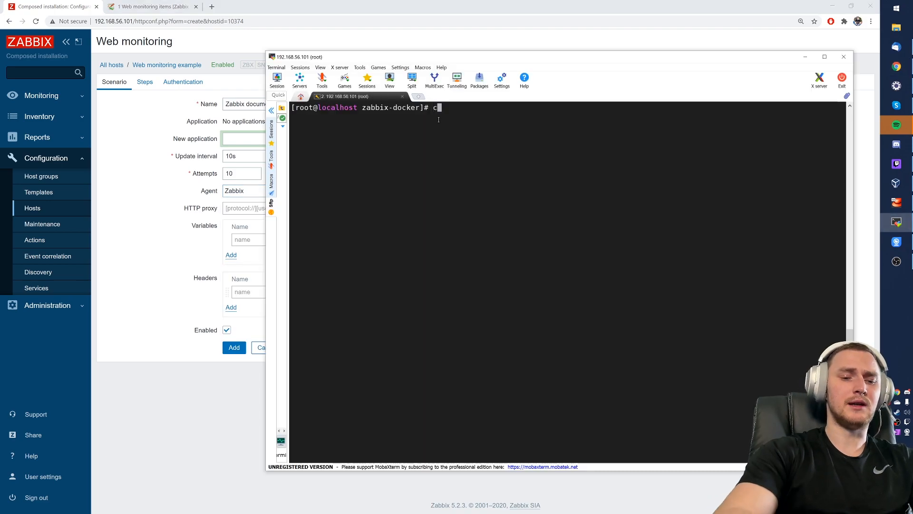
pyautogui.write('url -v')
pyautogui.press('Return')
pyautogui.write('curl -V')
pyautogui.press('Return')
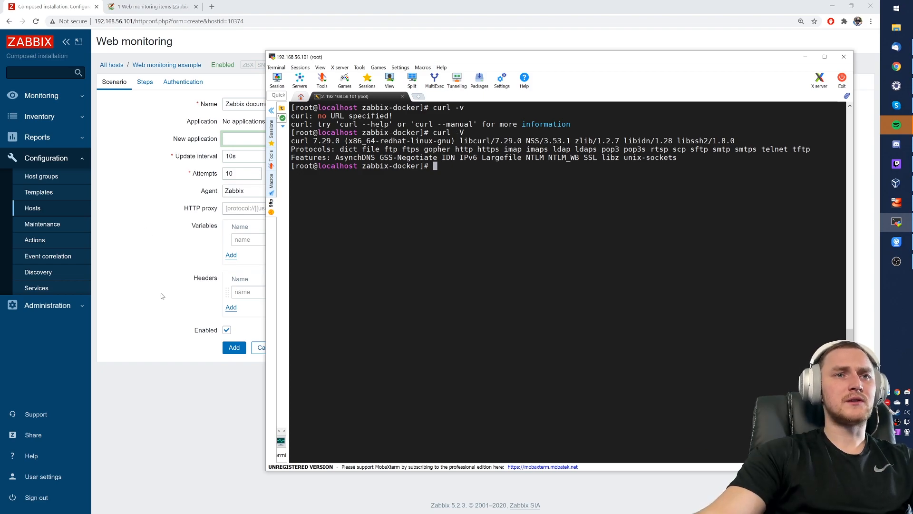
pyautogui.hotkey('alt', 'Tab')
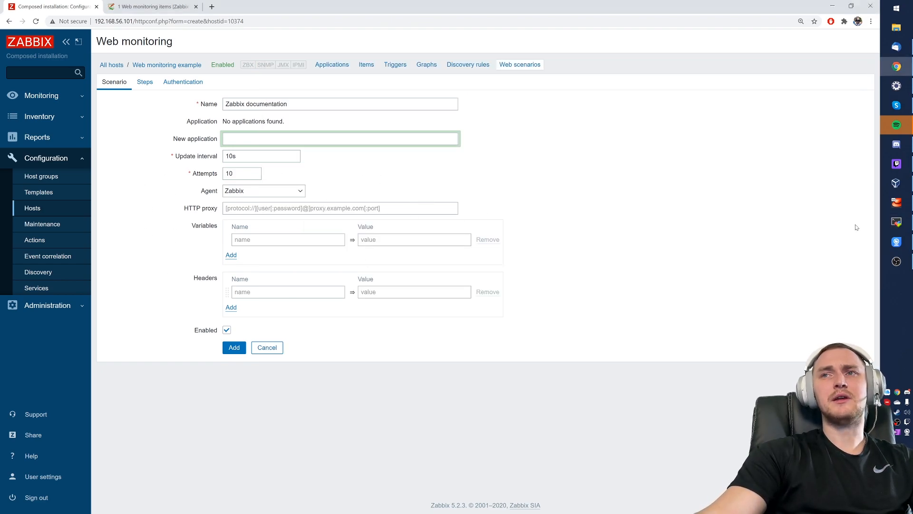
pyautogui.click(897, 221)
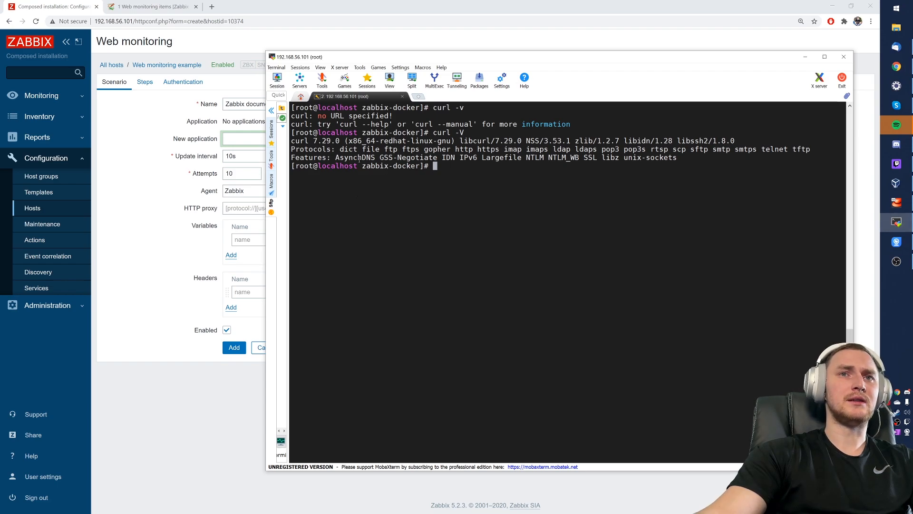
pyautogui.moveTo(293, 141); pyautogui.dragTo(339, 139)
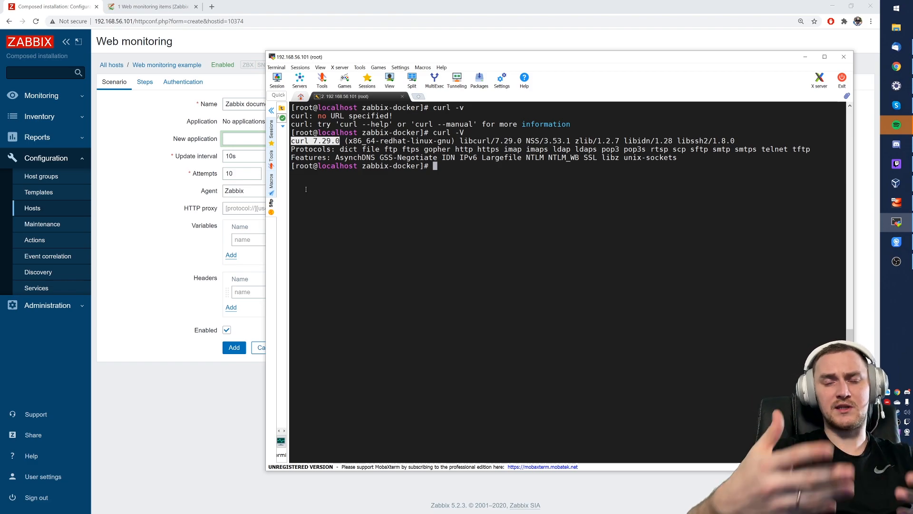
pyautogui.click(407, 169)
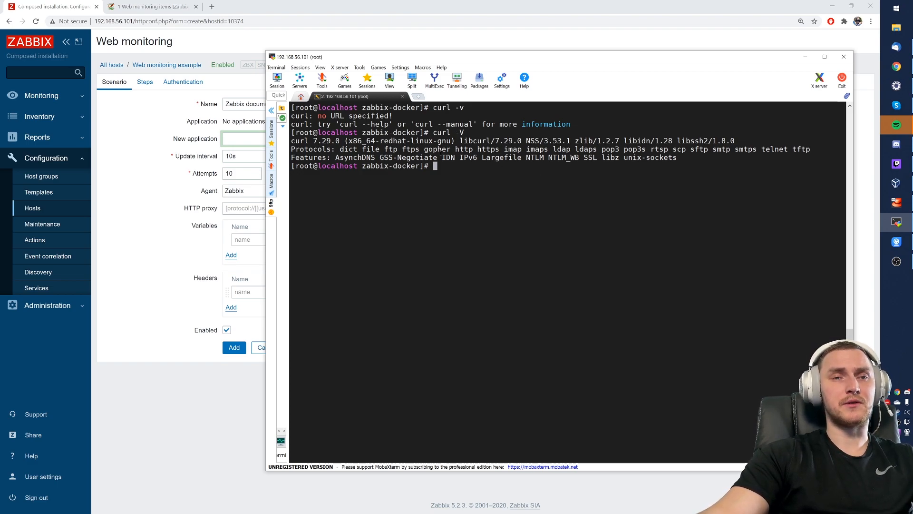
# - Back in the scenario form, reselect Zabbix as the user agent and go to the Steps settings
pyautogui.click(94, 264)
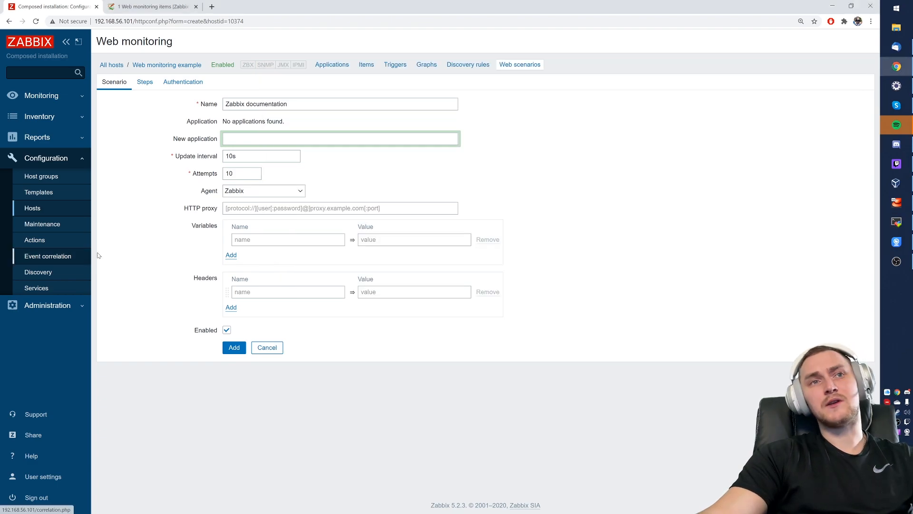
pyautogui.click(264, 191)
pyautogui.scroll(3, 267, 304)
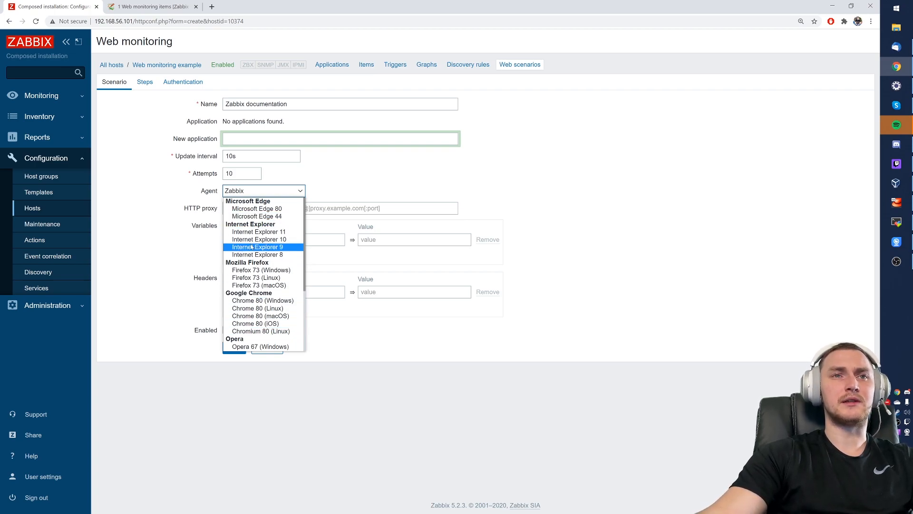
pyautogui.scroll(-2, 277, 268)
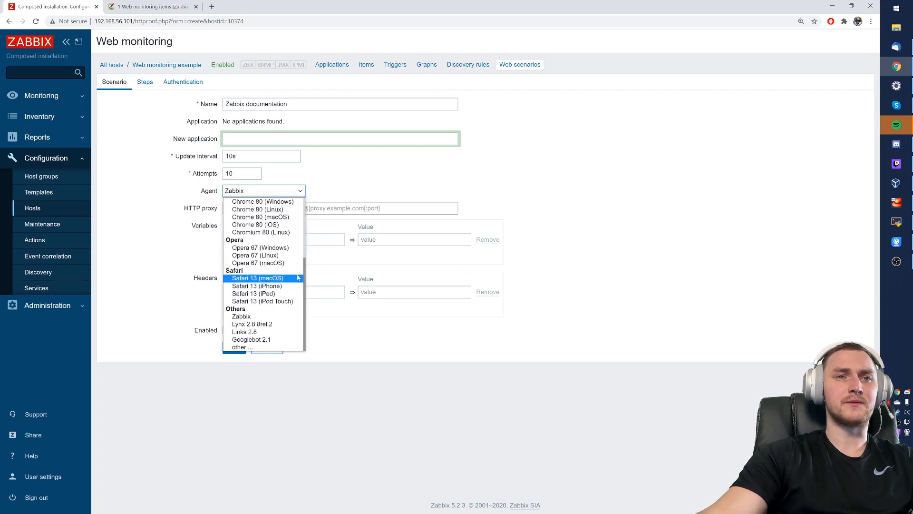
pyautogui.click(269, 316)
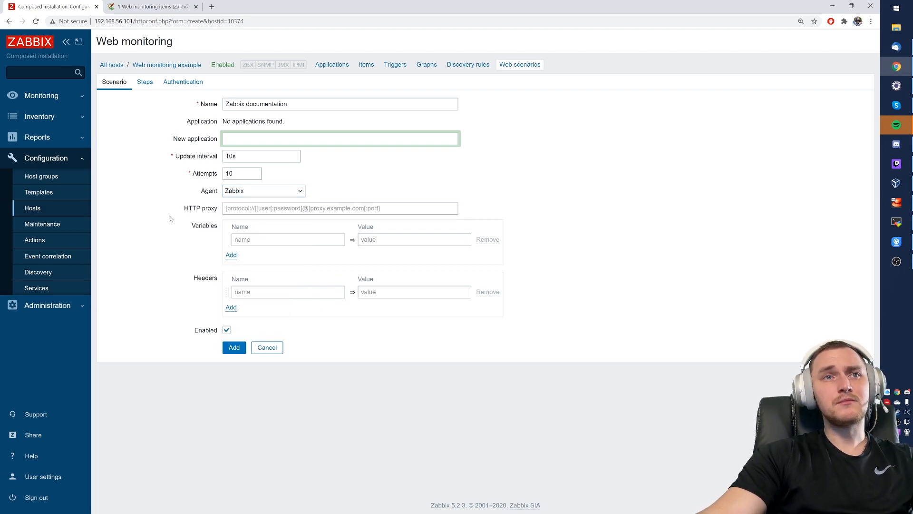
pyautogui.moveTo(181, 212); pyautogui.dragTo(245, 228)
pyautogui.click(451, 220)
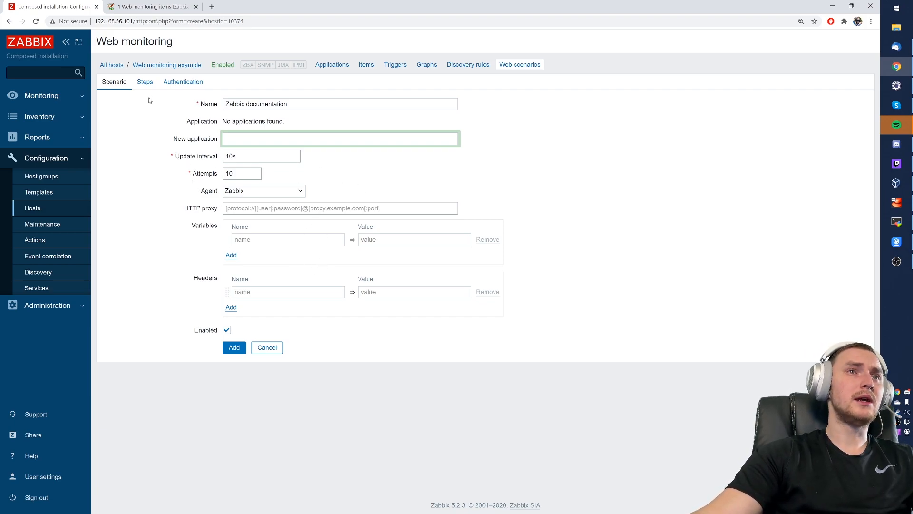
pyautogui.click(144, 83)
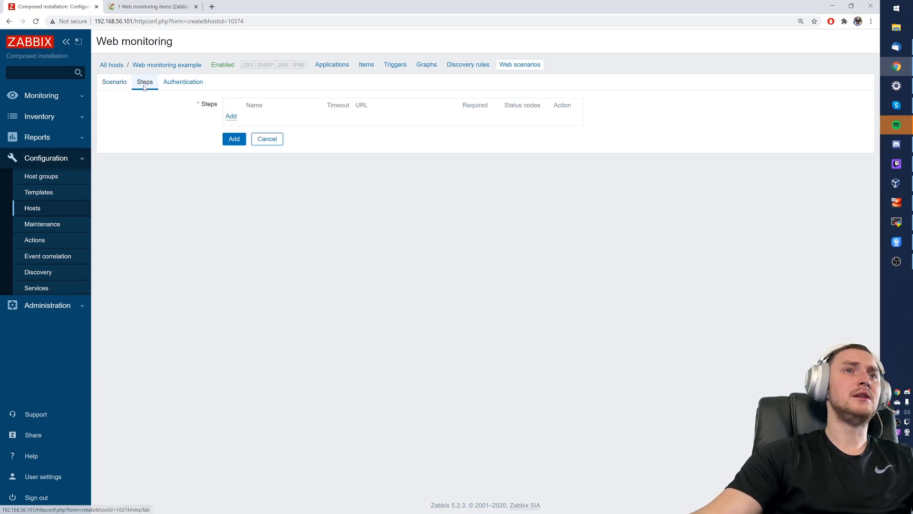
# - Add a new scenario step named 'First index page' and go to the documentation tab for its URL
pyautogui.click(231, 116)
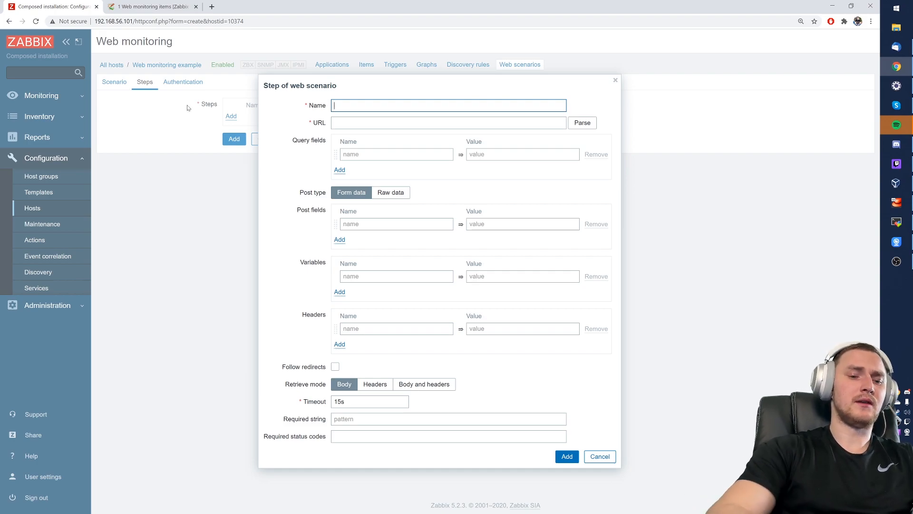
pyautogui.write('First index page')
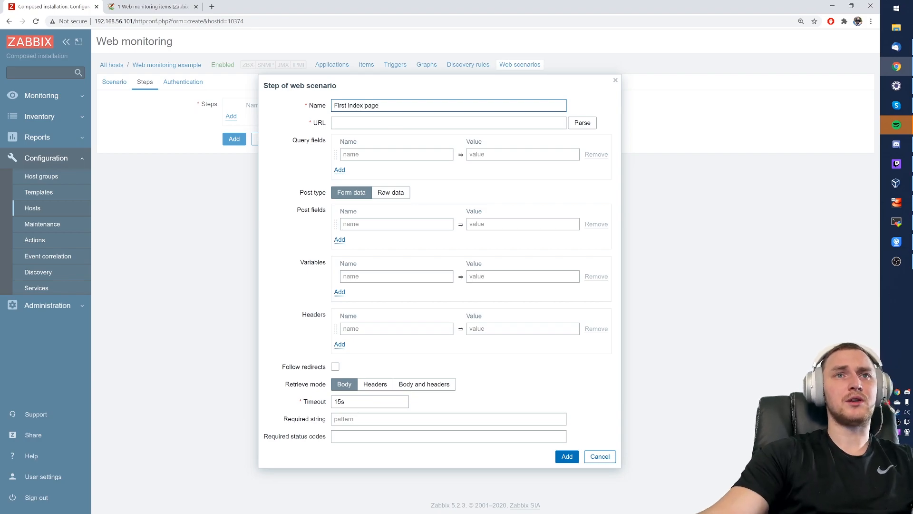
pyautogui.click(395, 123)
pyautogui.click(425, 135)
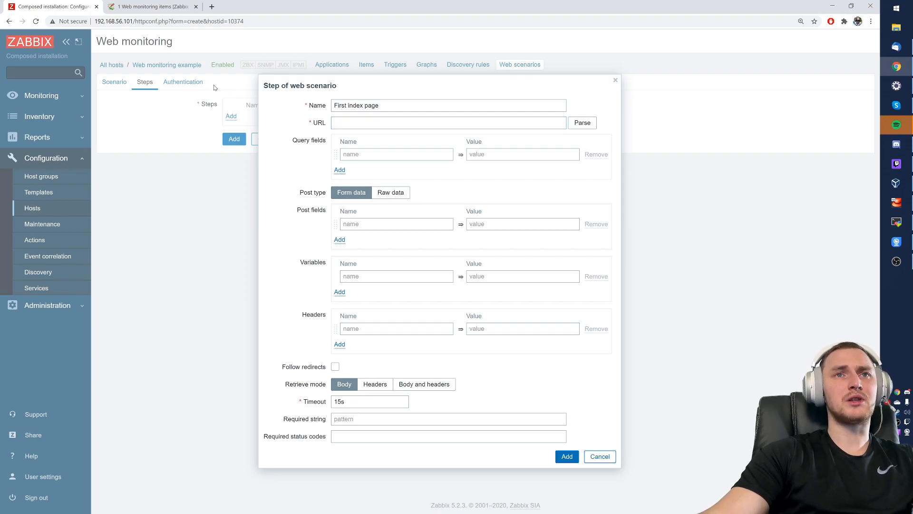
pyautogui.click(127, 4)
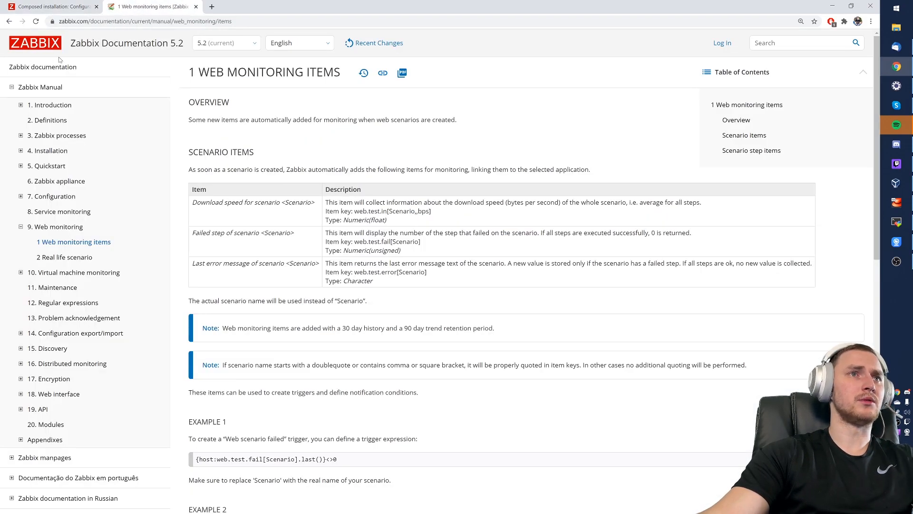
pyautogui.click(40, 70)
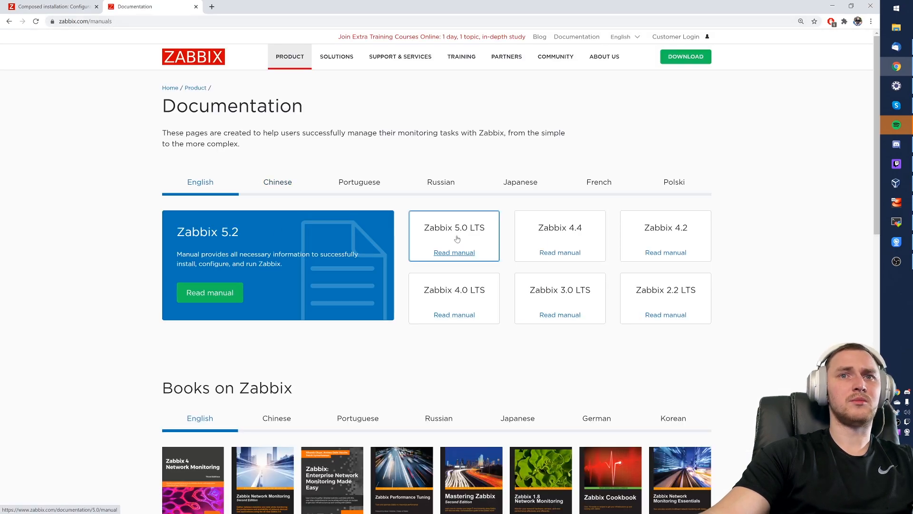
pyautogui.click(444, 235)
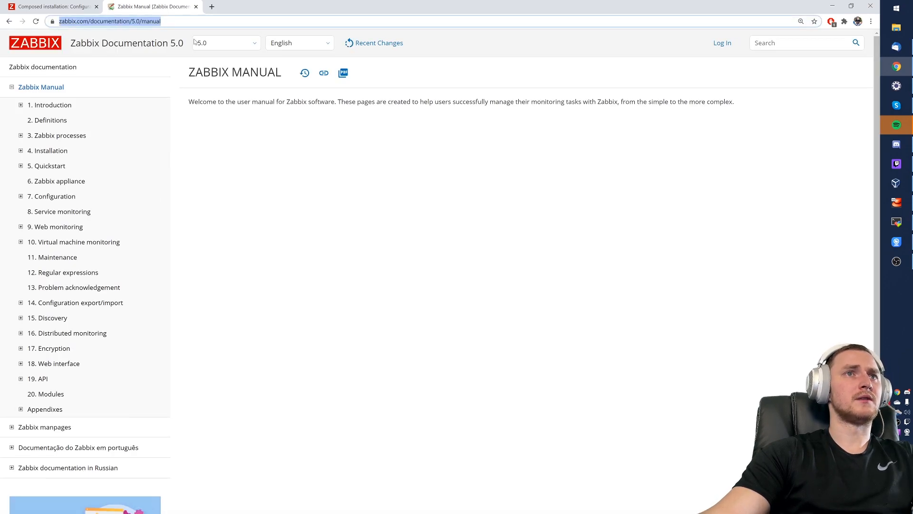
pyautogui.click(76, 8)
pyautogui.click(358, 123)
pyautogui.write('https://www.zabbix.com/documentation/5.0/manual')
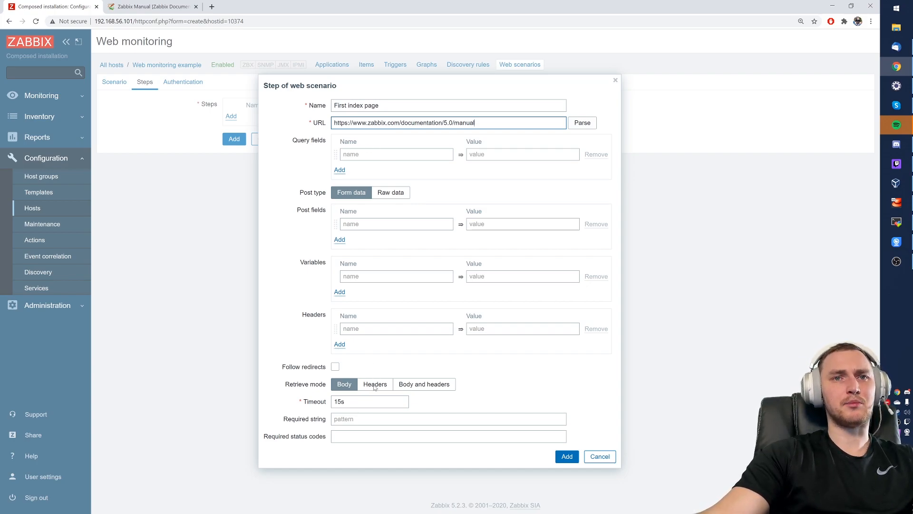
# - Make the First index page step follow redirects and keep its 15s timeout
pyautogui.click(335, 367)
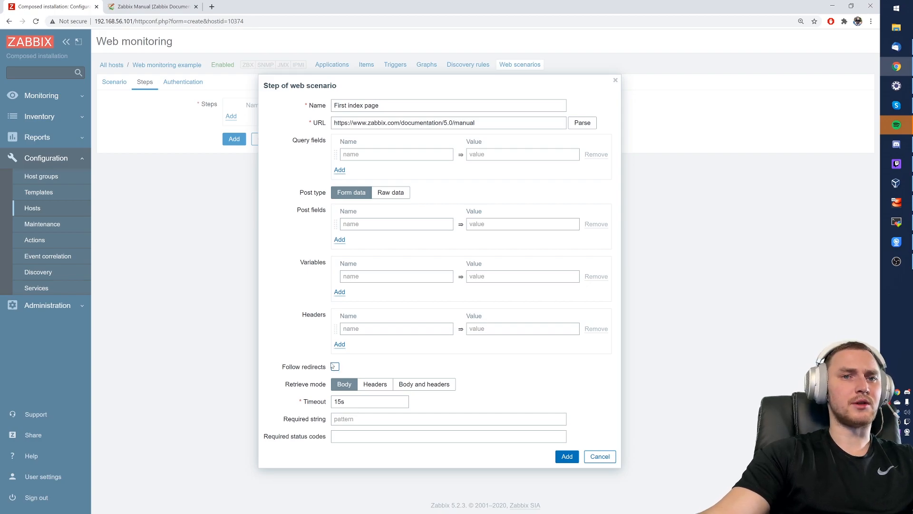
pyautogui.click(150, 6)
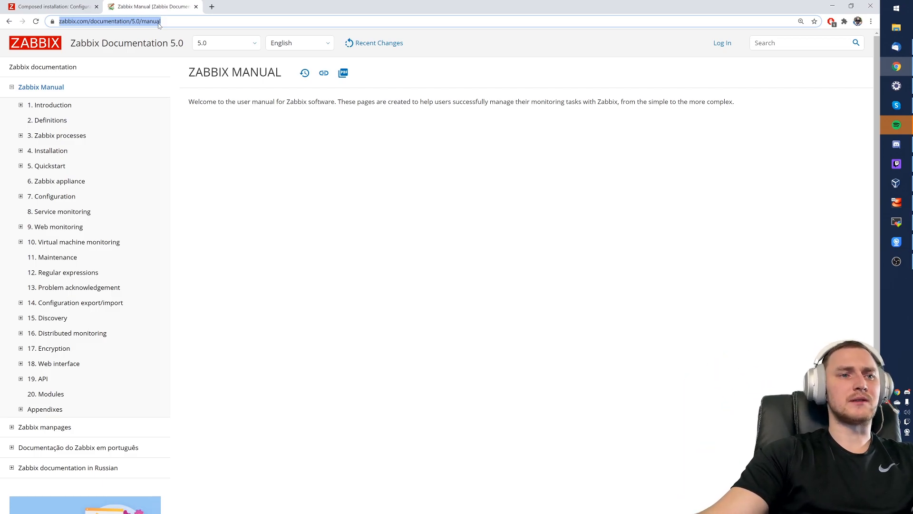
pyautogui.click(91, 6)
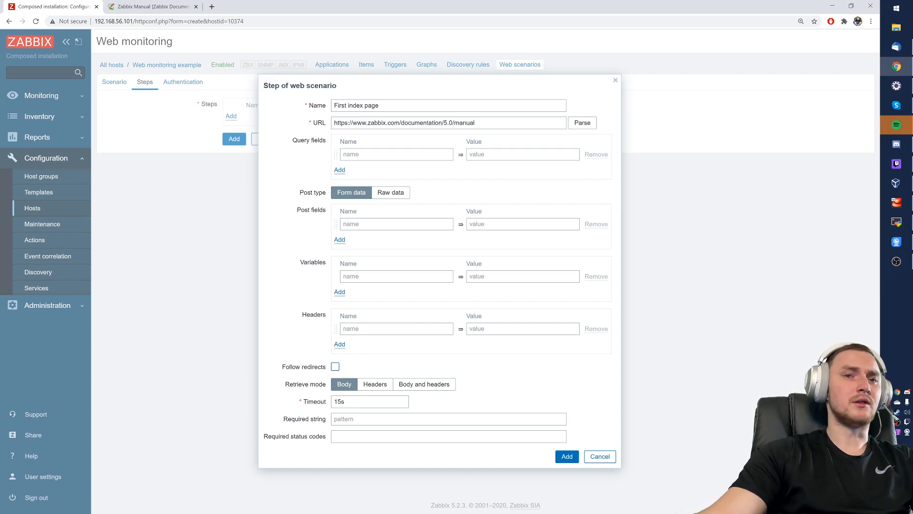
pyautogui.click(896, 222)
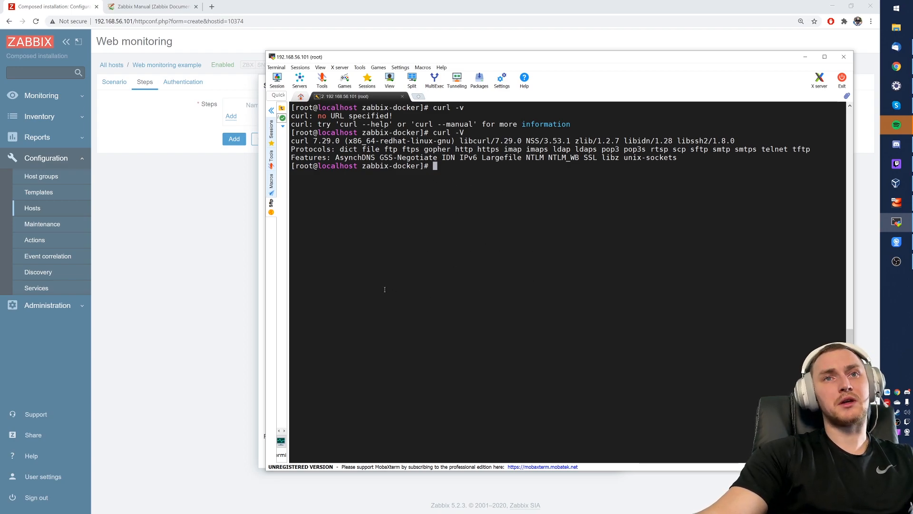
pyautogui.click(187, 303)
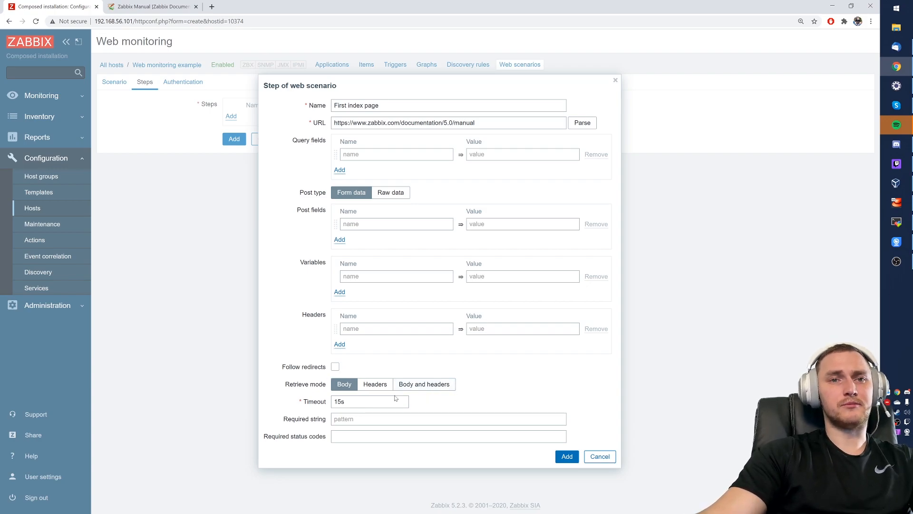
pyautogui.click(345, 401)
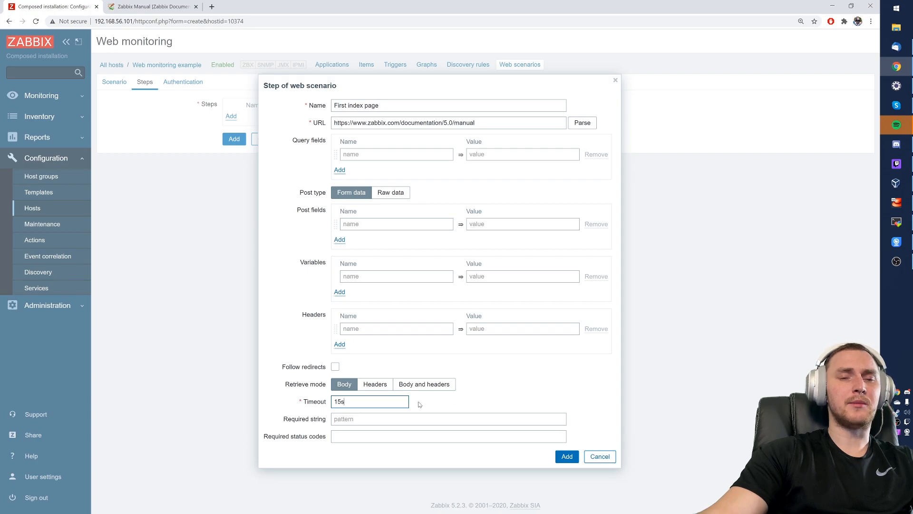
# - Require the string 'Welcome' and status code 200, then add First index page to the steps list
pyautogui.moveTo(284, 421); pyautogui.dragTo(328, 421)
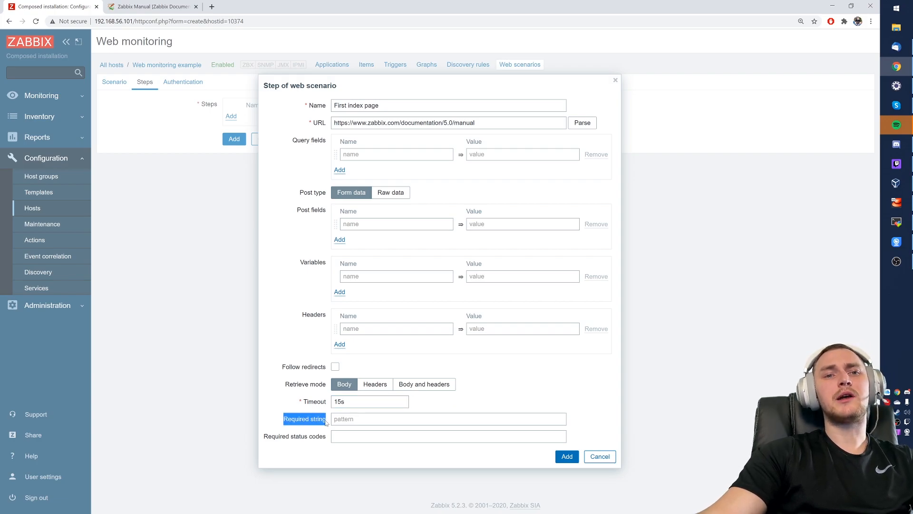
pyautogui.click(165, 5)
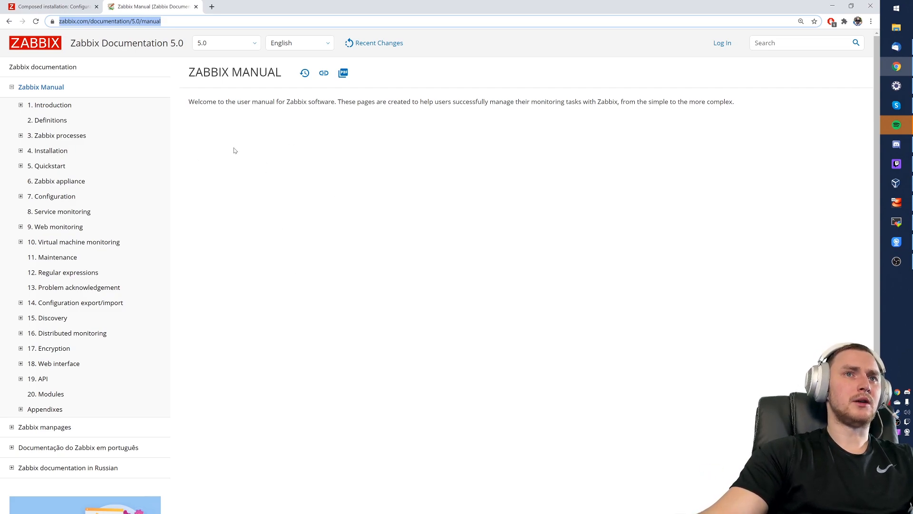
pyautogui.click(192, 109)
pyautogui.moveTo(192, 109); pyautogui.dragTo(221, 112)
pyautogui.hotkey('ctrl', 'c')
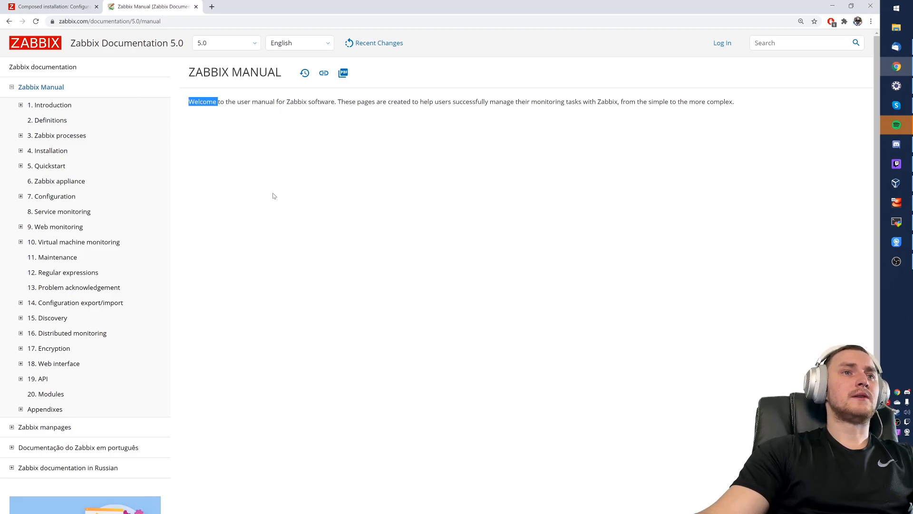
pyautogui.click(40, 6)
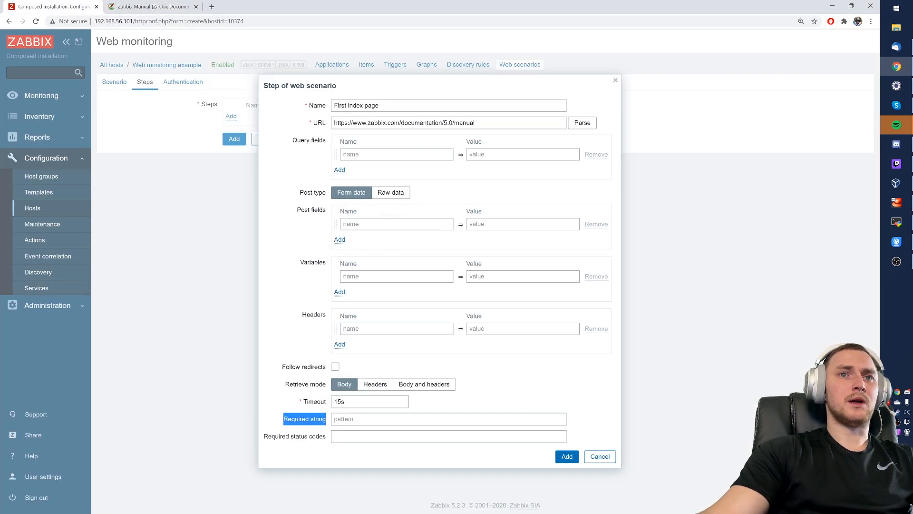
pyautogui.click(443, 420)
pyautogui.hotkey('ctrl', 'v')
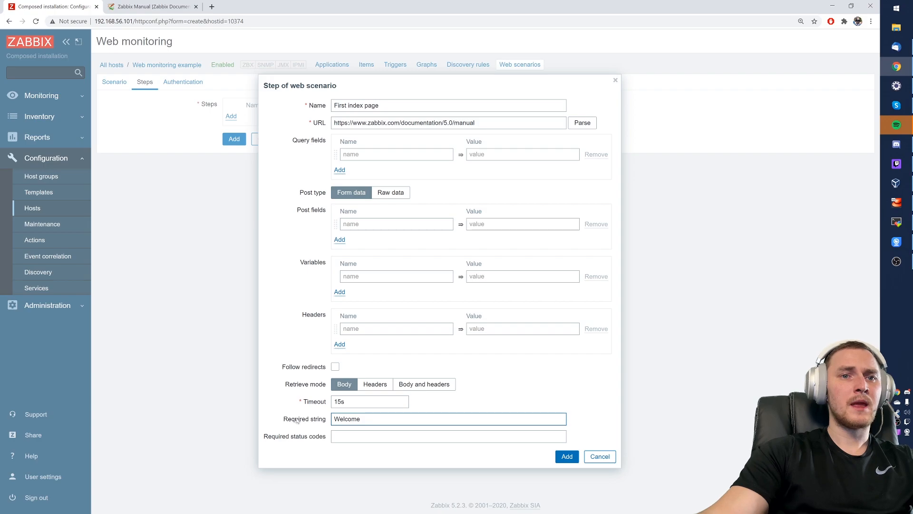
pyautogui.press('Tab')
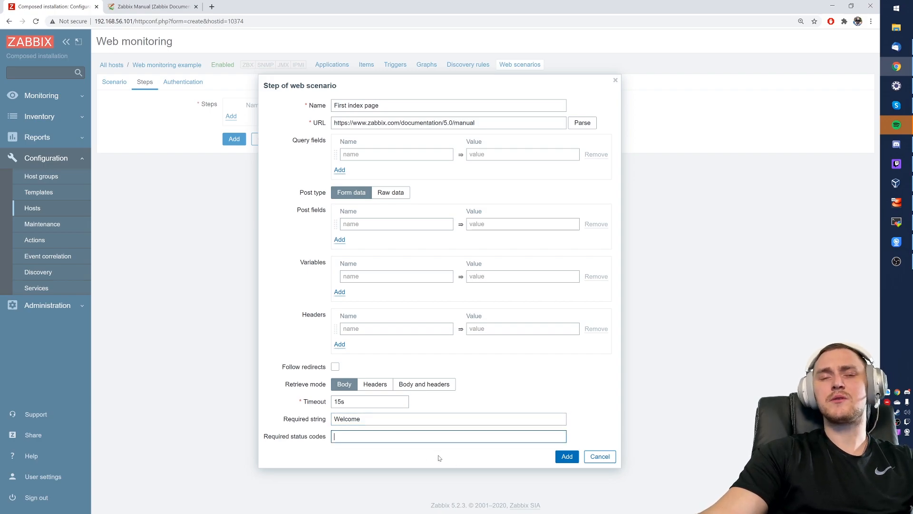
pyautogui.write('200')
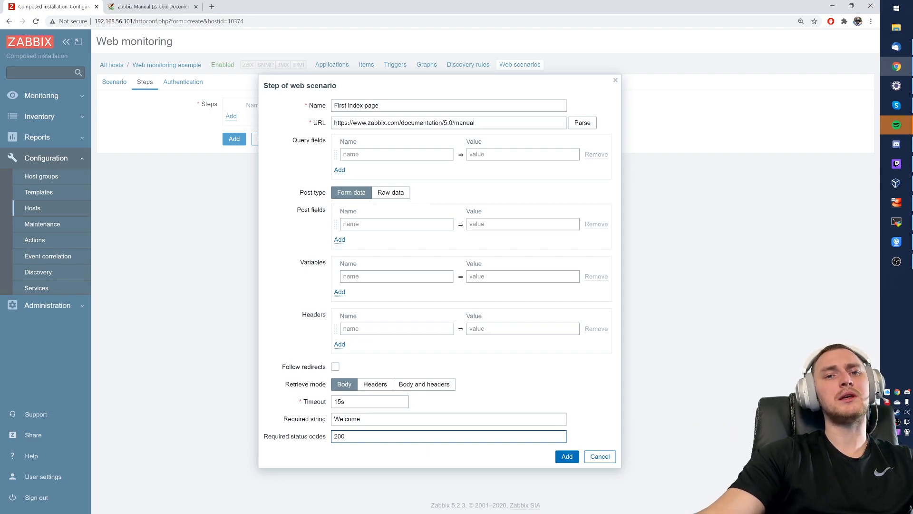
pyautogui.click(567, 456)
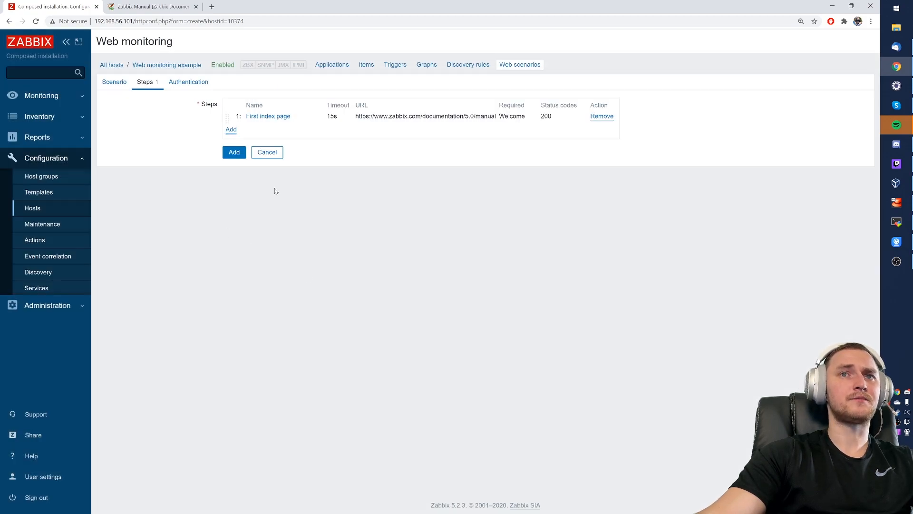
# - Create a step named 'Second step' with the manual's Introduction page address as URL
pyautogui.click(232, 132)
pyautogui.write('Se')
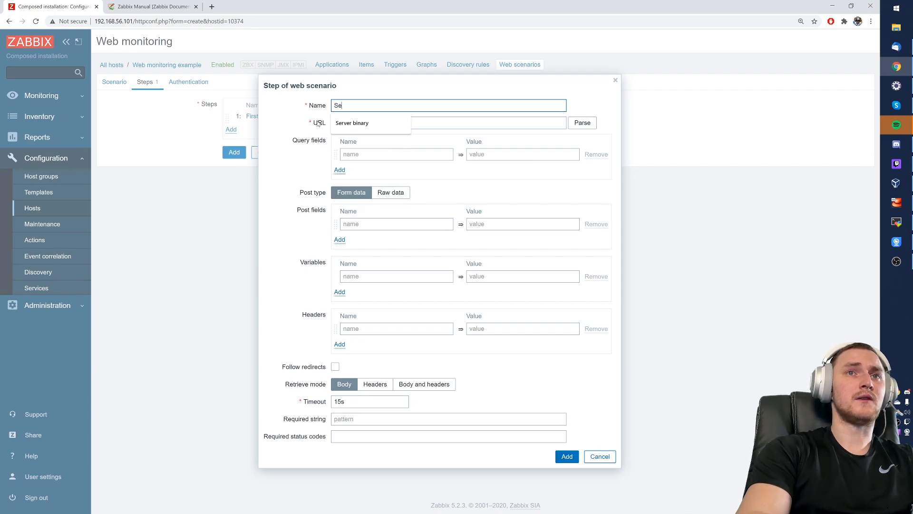
pyautogui.write('cond step')
pyautogui.press('Tab')
pyautogui.click(176, 7)
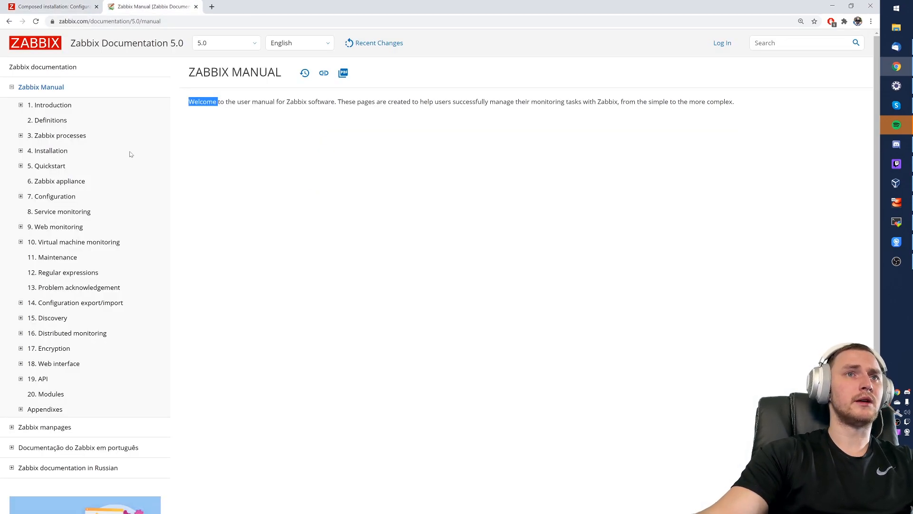
pyautogui.click(62, 106)
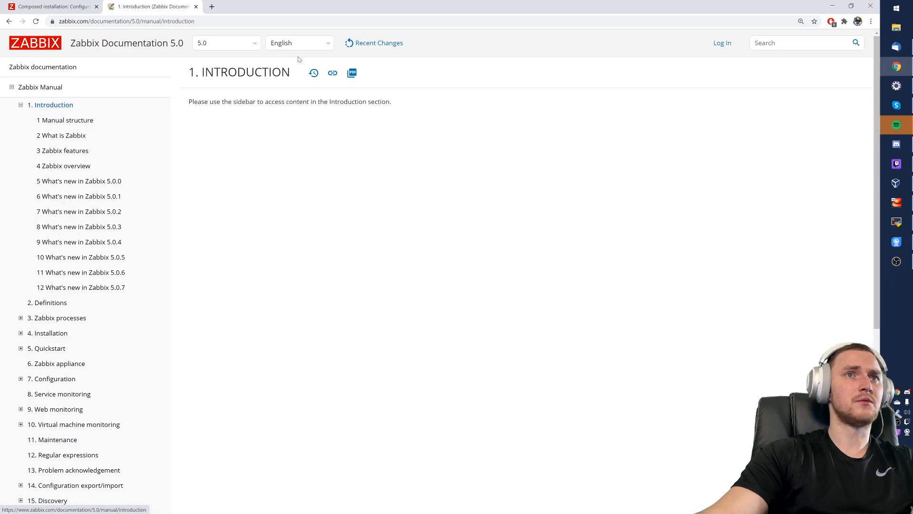
pyautogui.click(64, 21)
pyautogui.hotkey('ctrl', 'c')
pyautogui.click(64, 6)
pyautogui.hotkey('ctrl', 'v')
# - Require the string 'INTRODUCTION' and status code 200, then add Second step to the scenario
pyautogui.click(164, 3)
pyautogui.doubleClick(267, 73)
pyautogui.click(51, 7)
pyautogui.click(386, 421)
pyautogui.write('INTRODUCTIONOld')
pyautogui.click(387, 436)
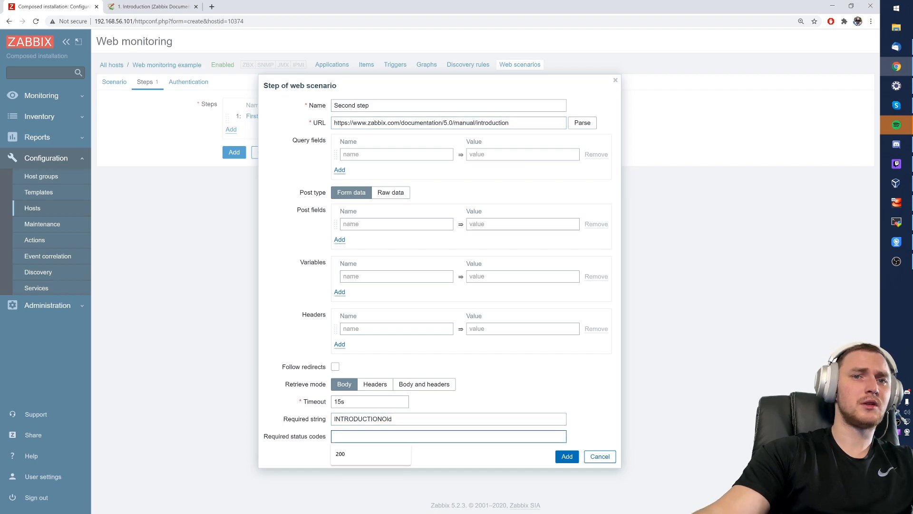
pyautogui.click(394, 419)
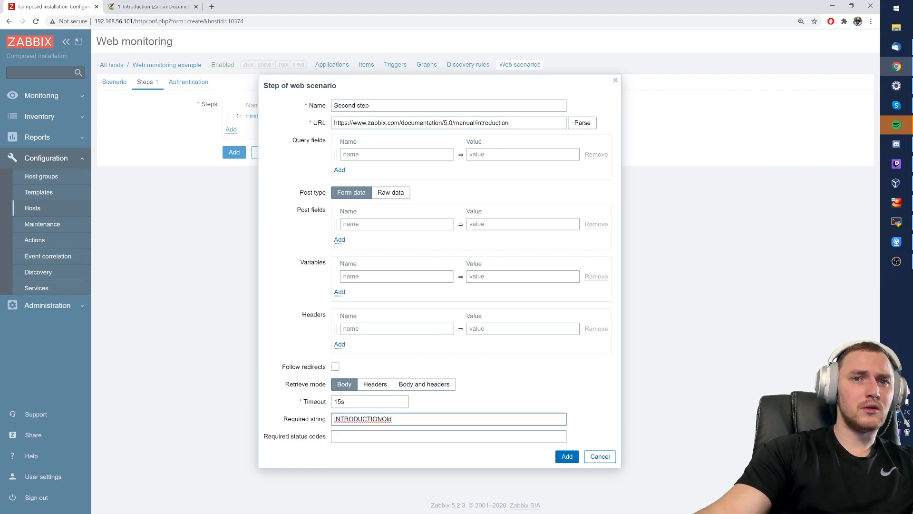
pyautogui.press('BackSpace')
pyautogui.press('BackSpace')
pyautogui.press('Tab')
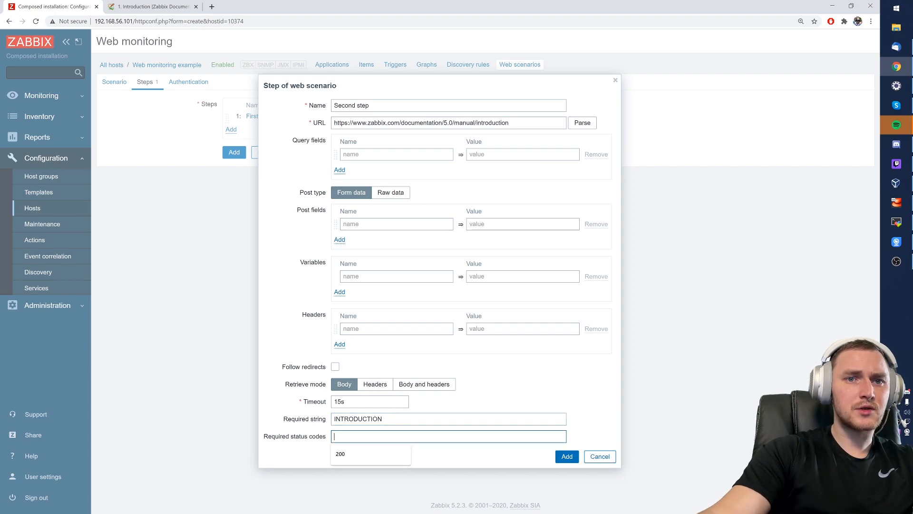
pyautogui.write('200')
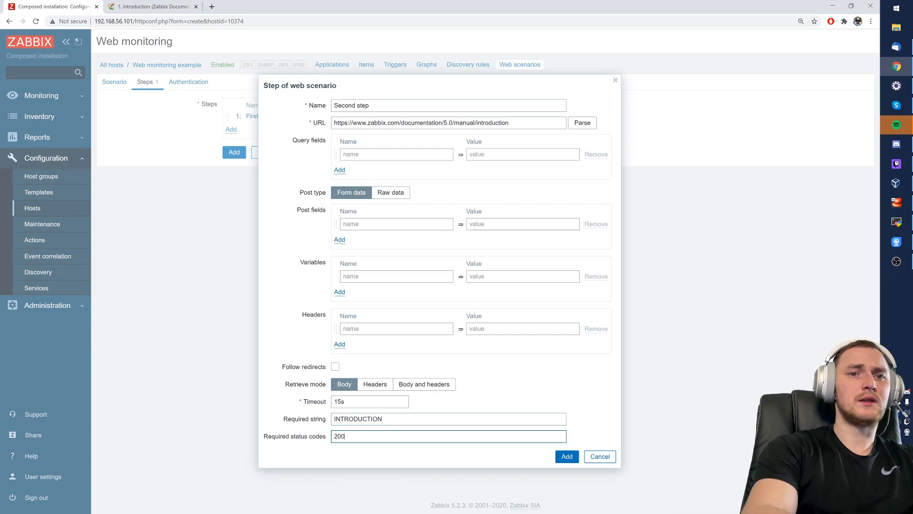
pyautogui.click(559, 457)
# - Save the Zabbix documentation web scenario with its two steps
pyautogui.click(231, 144)
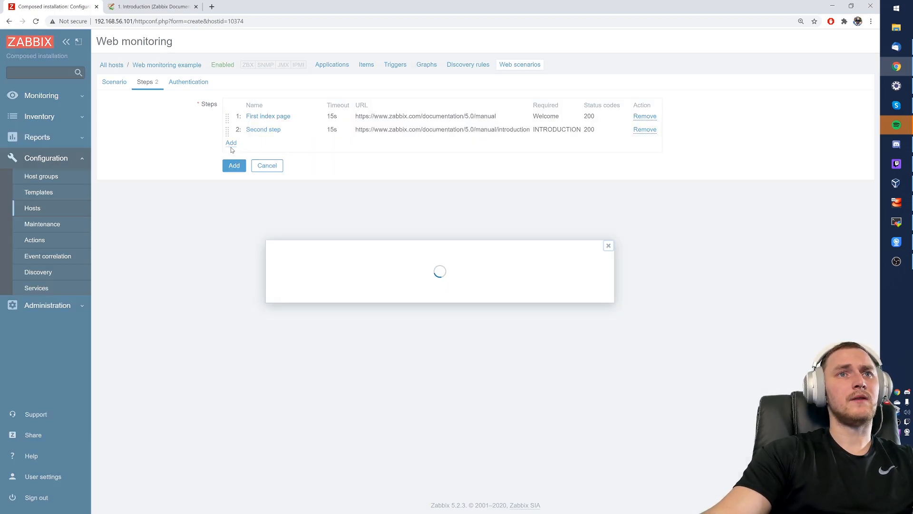
pyautogui.click(599, 457)
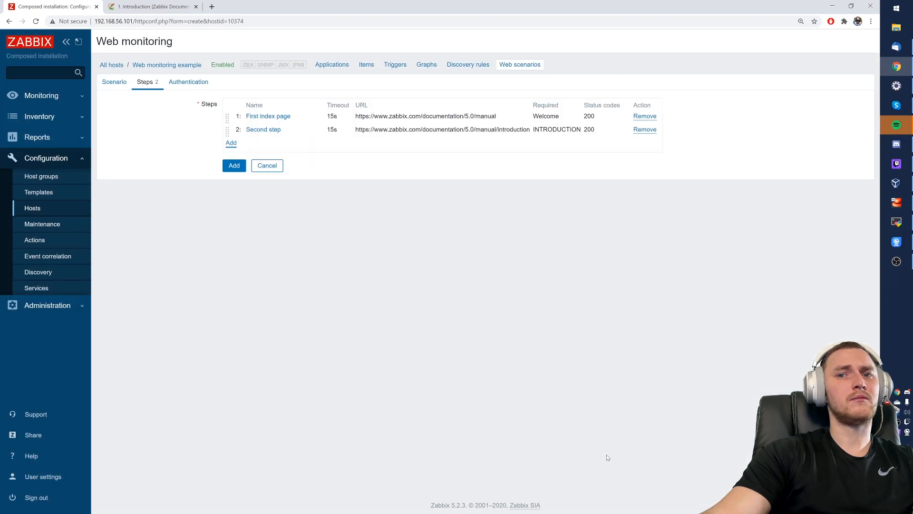
pyautogui.click(234, 166)
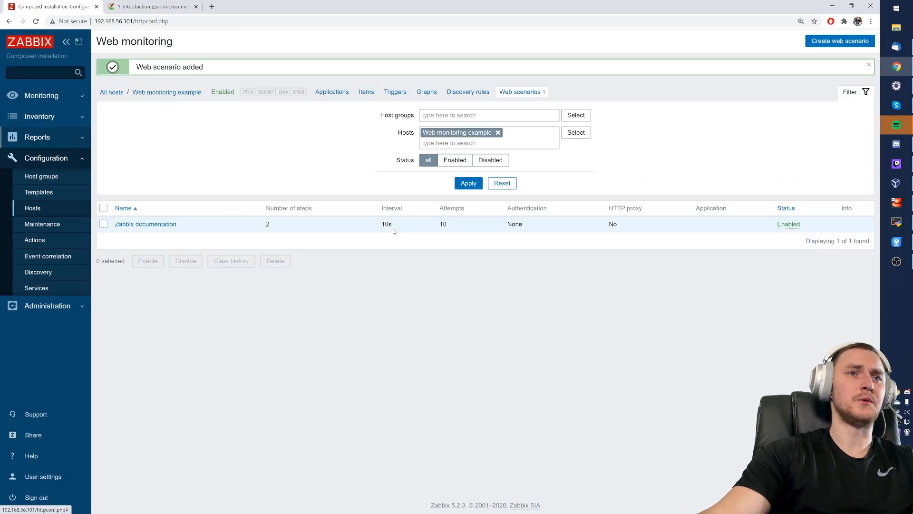
pyautogui.click(896, 222)
# - Try running zabbix_server -R config_cache_reload directly in the terminal
pyautogui.write('zavb')
pyautogui.press('BackSpace')
pyautogui.press('BackSpace')
pyautogui.write('bbix_server -R config_cache')
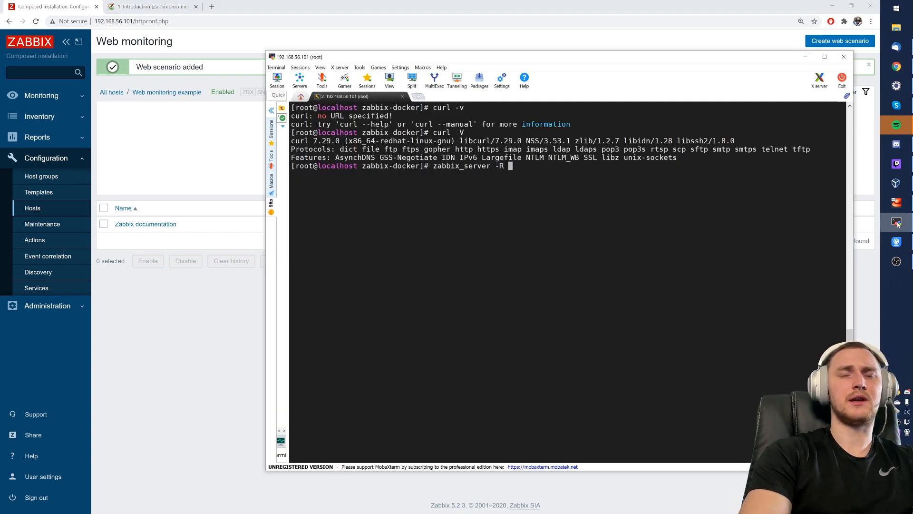
pyautogui.write('_')
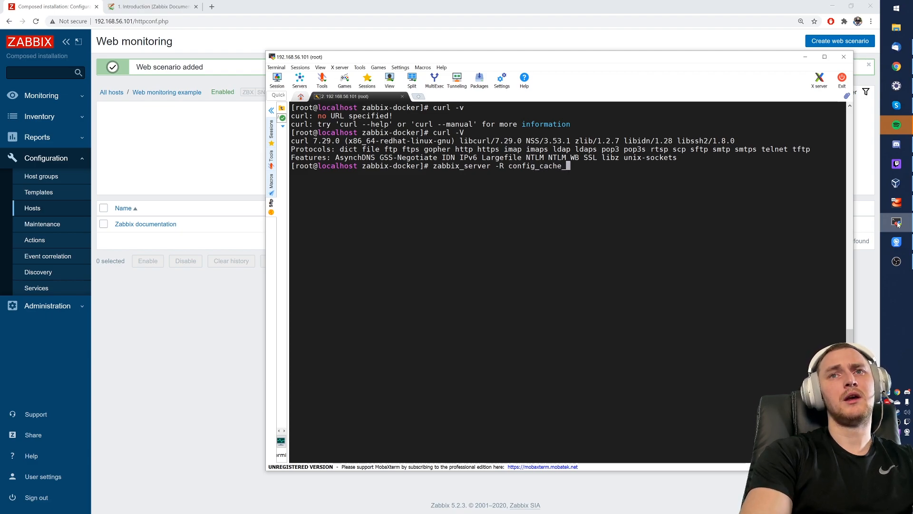
pyautogui.write('reload')
pyautogui.press('Return')
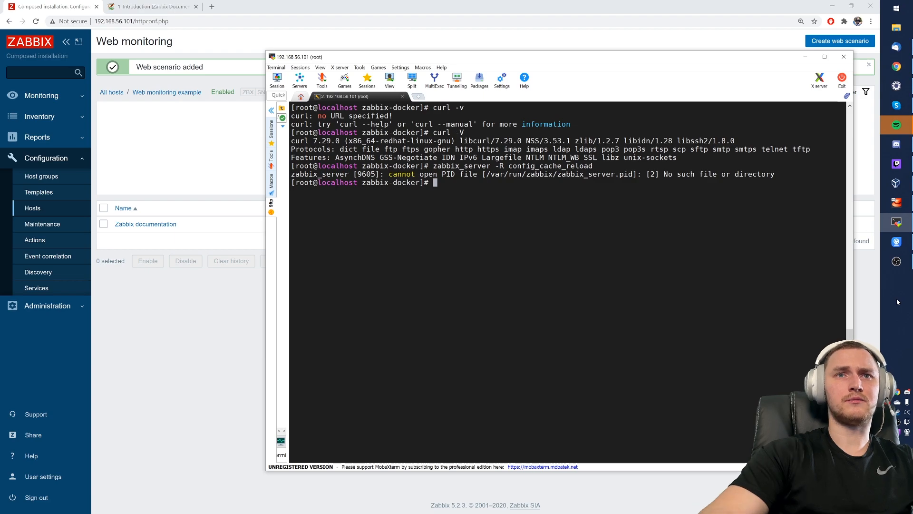
pyautogui.press('Return')
pyautogui.press('Return')
# - List the running Docker containers with docker ps
pyautogui.write('docker ps')
pyautogui.press('Return')
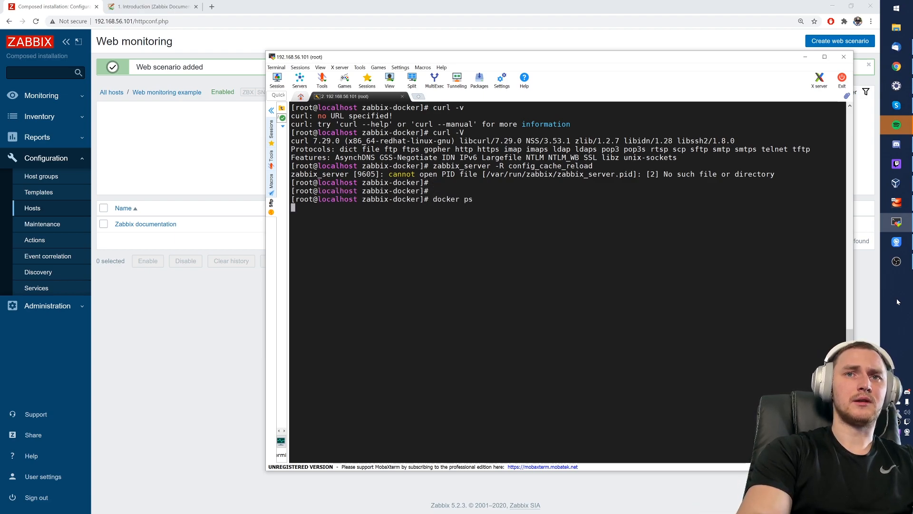
pyautogui.scroll(-3, 561, 285)
pyautogui.press('Up')
pyautogui.press('Return')
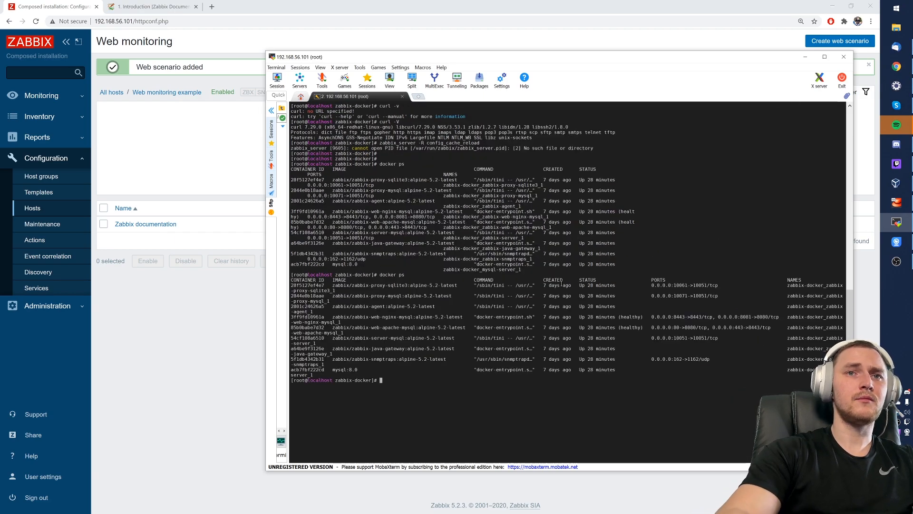
# - Run zabbix_server -R config_cache_reload inside the server container via docker exec -it
pyautogui.write('docker exec -it')
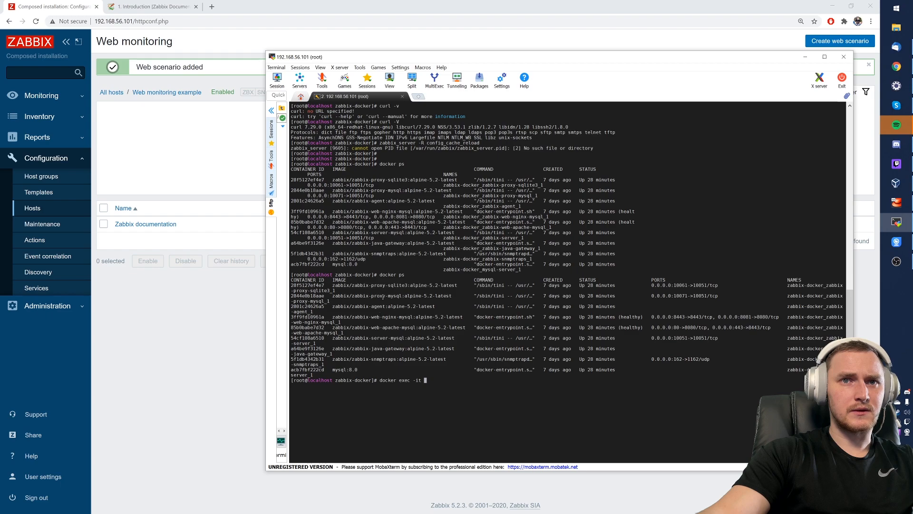
pyautogui.doubleClick(307, 338)
pyautogui.rightClick(306, 334)
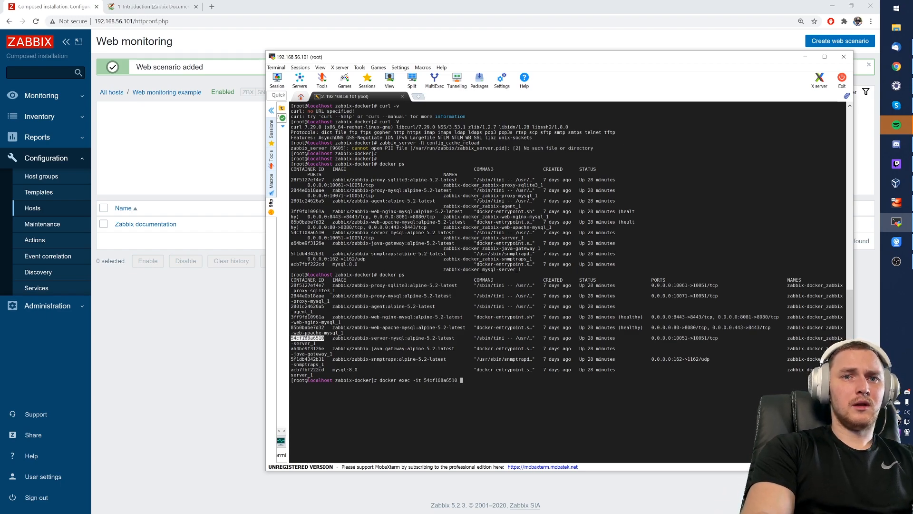
pyautogui.write('zabbix_server')
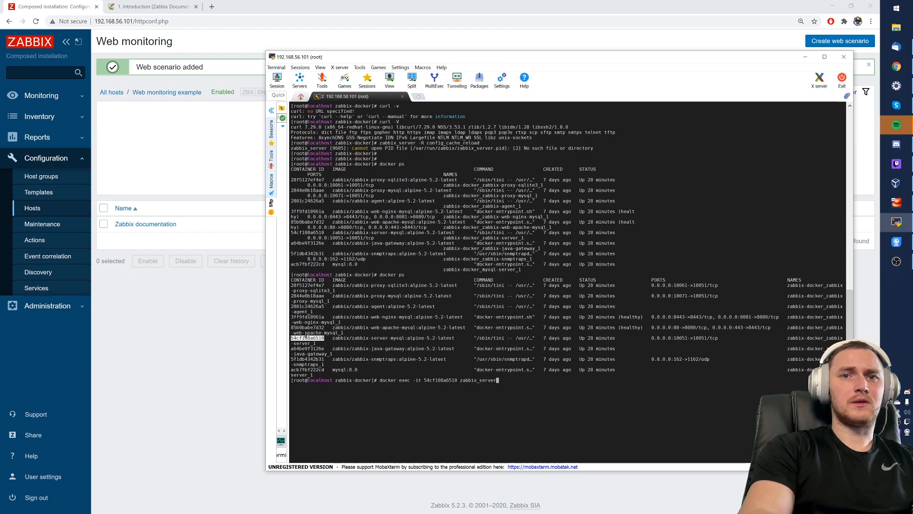
pyautogui.write(' -R config_cache_reload')
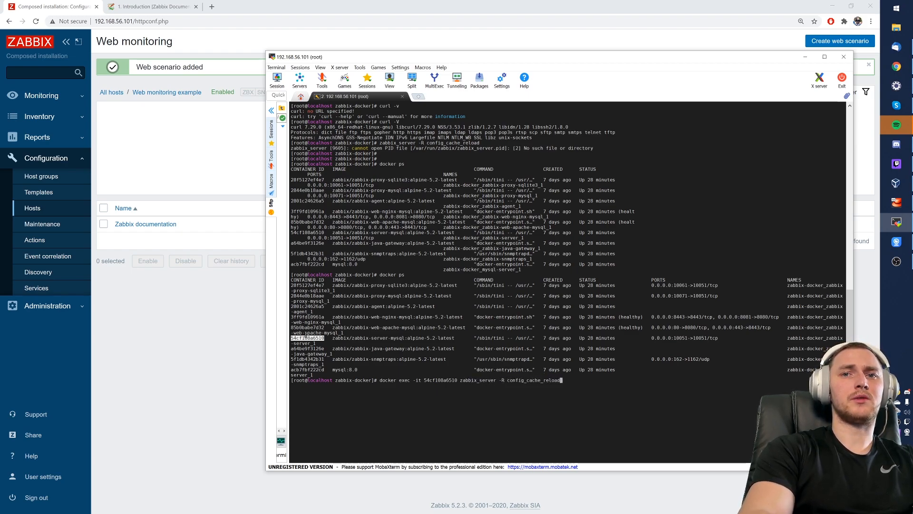
pyautogui.press('Return')
pyautogui.click(257, 254)
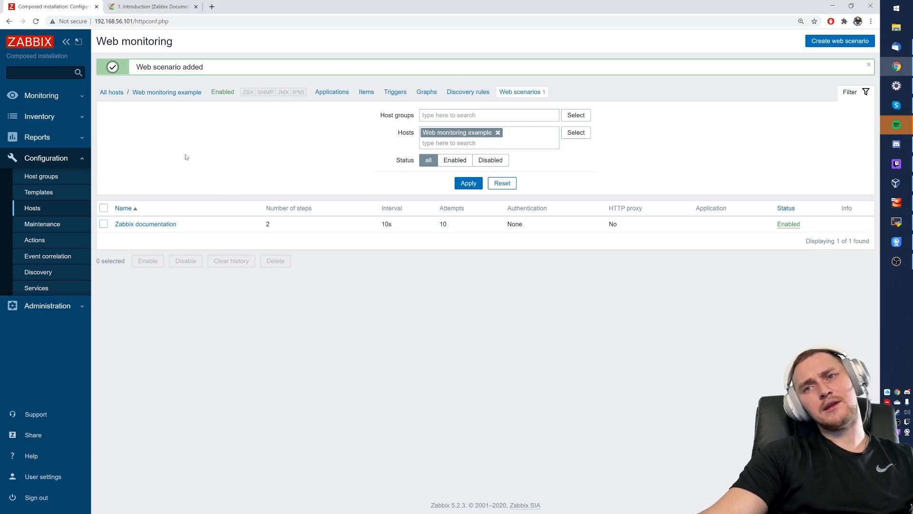
# - Check Web monitoring example's web results, noting Second step fails on INTRODUCTION
pyautogui.click(49, 96)
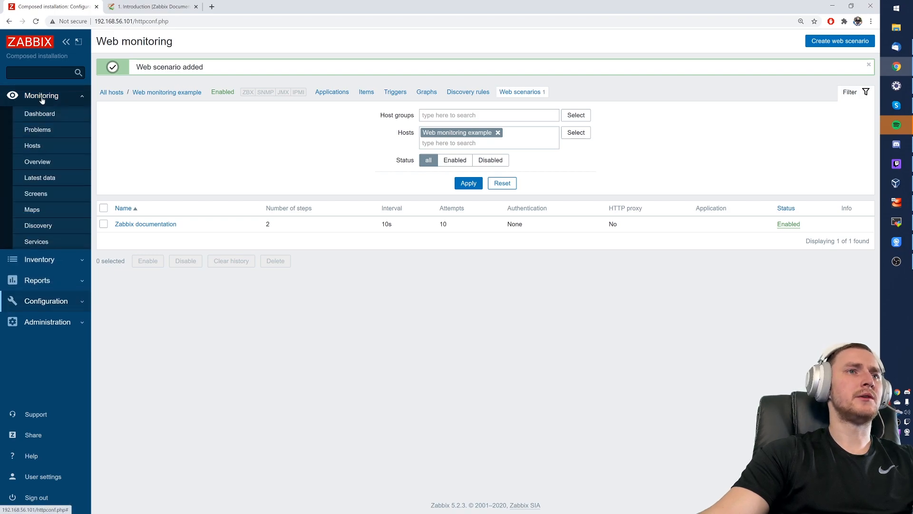
pyautogui.click(62, 146)
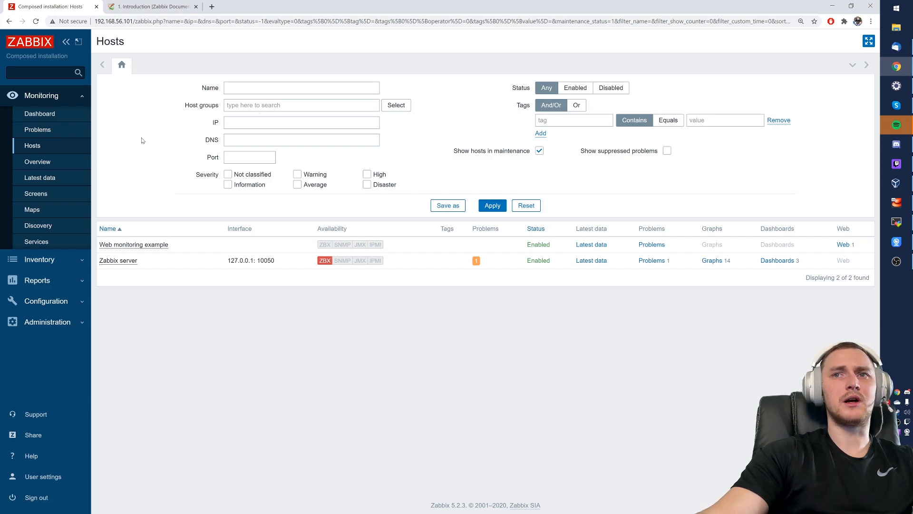
pyautogui.click(844, 246)
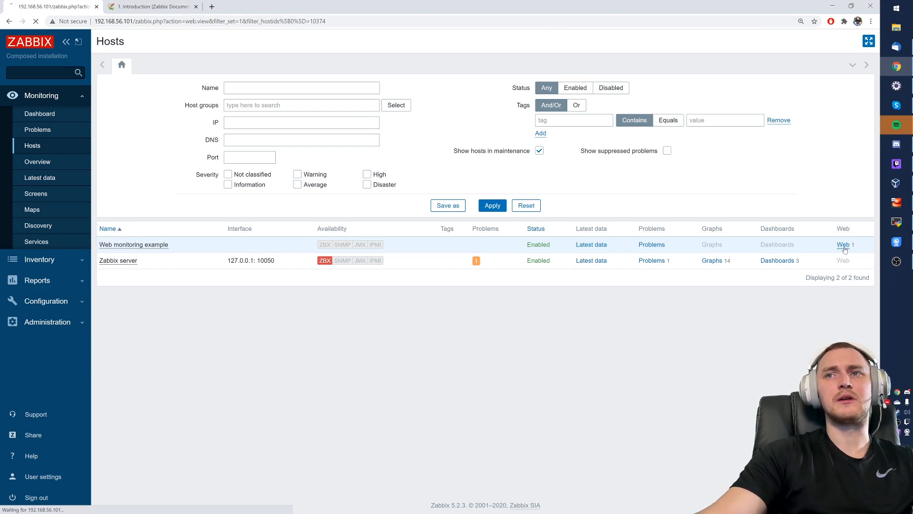
pyautogui.moveTo(391, 179); pyautogui.dragTo(546, 190)
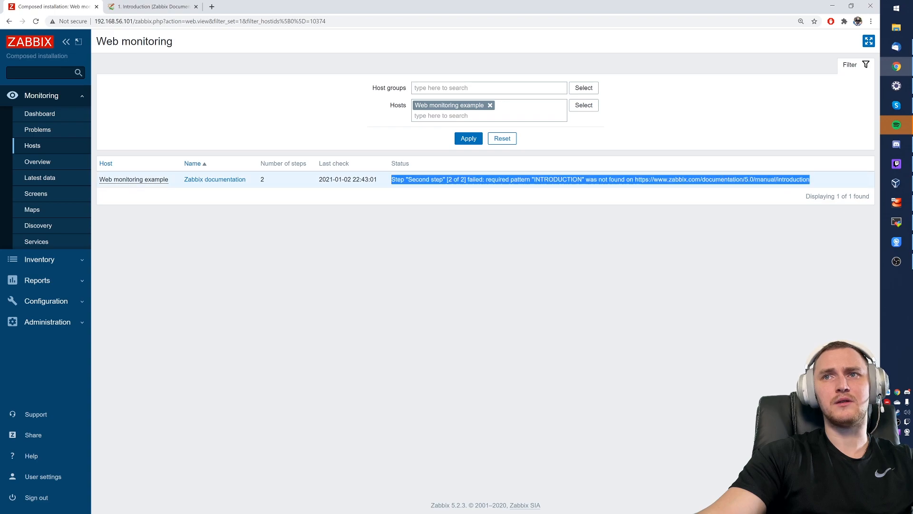
pyautogui.click(214, 181)
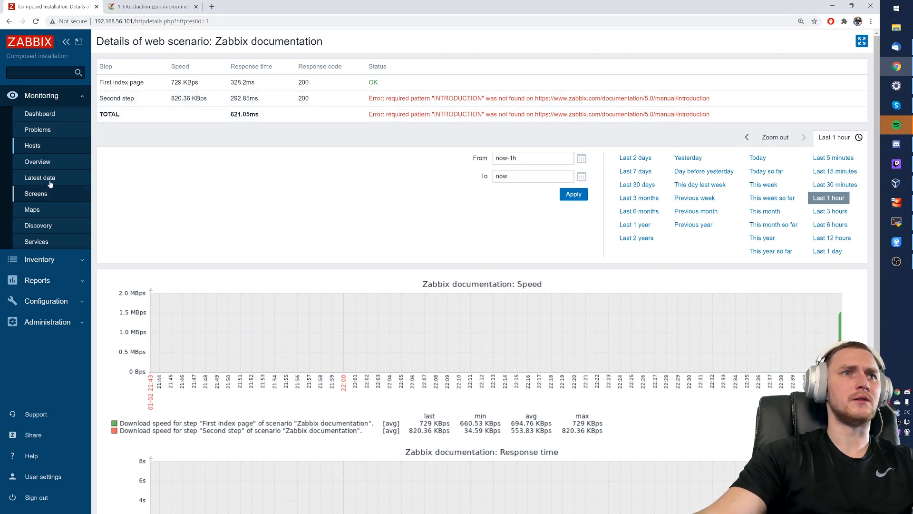
pyautogui.click(45, 151)
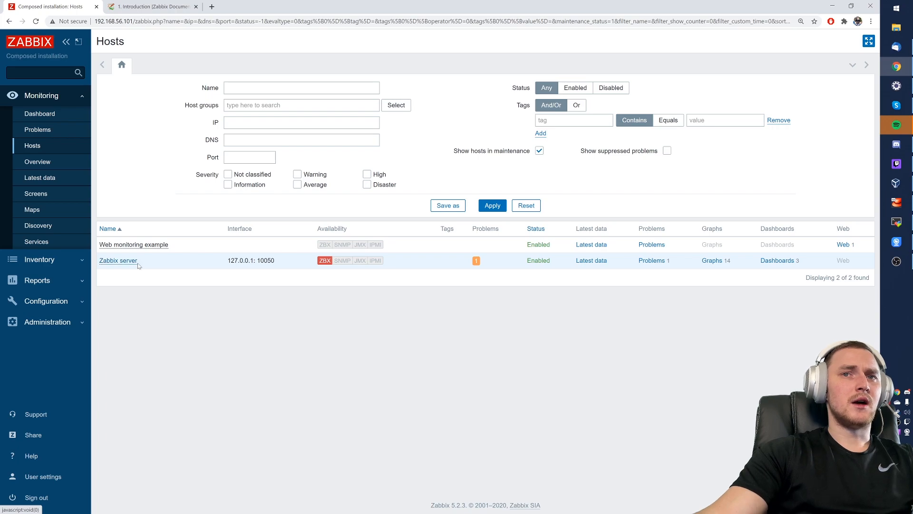
pyautogui.click(843, 245)
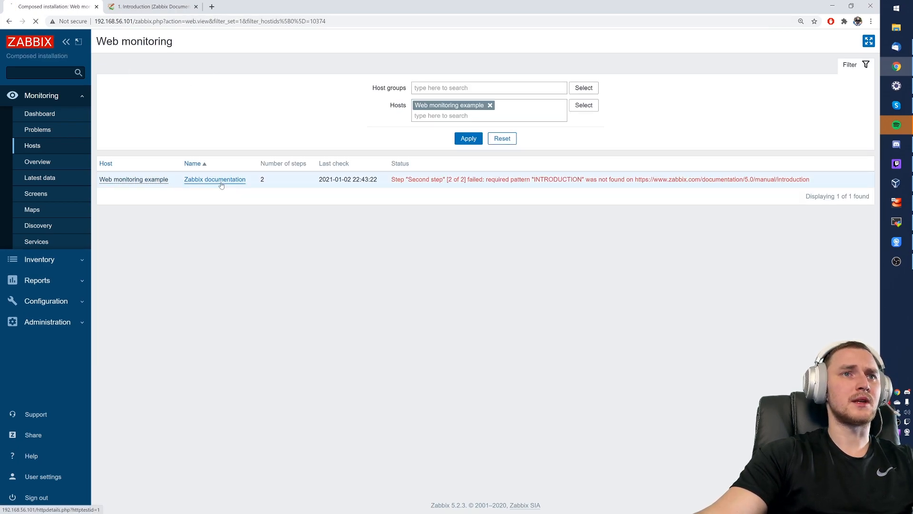
pyautogui.click(209, 180)
pyautogui.click(8, 21)
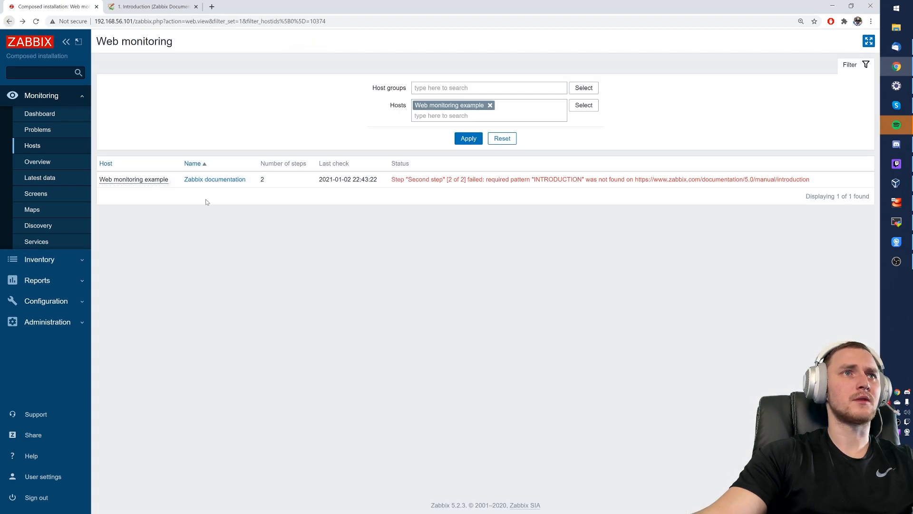
# - Go to the Configuration > Hosts list
pyautogui.click(133, 179)
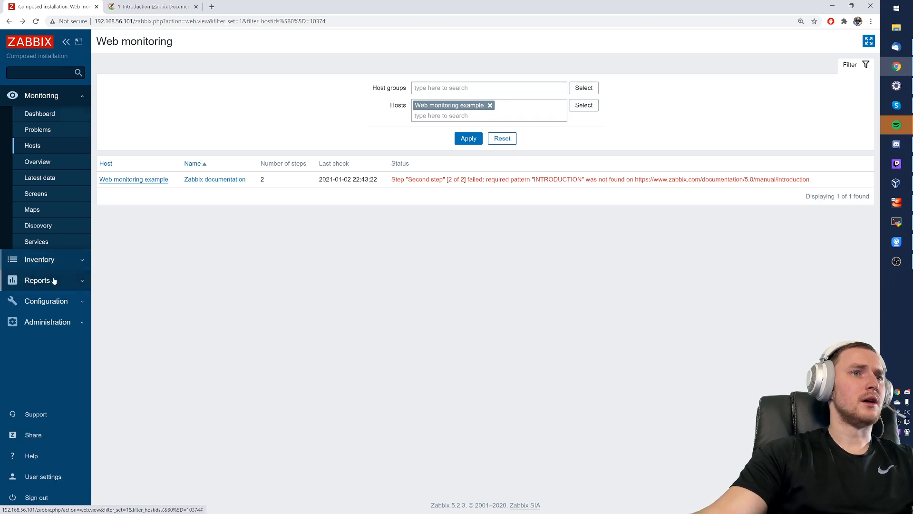
pyautogui.click(66, 301)
pyautogui.click(52, 208)
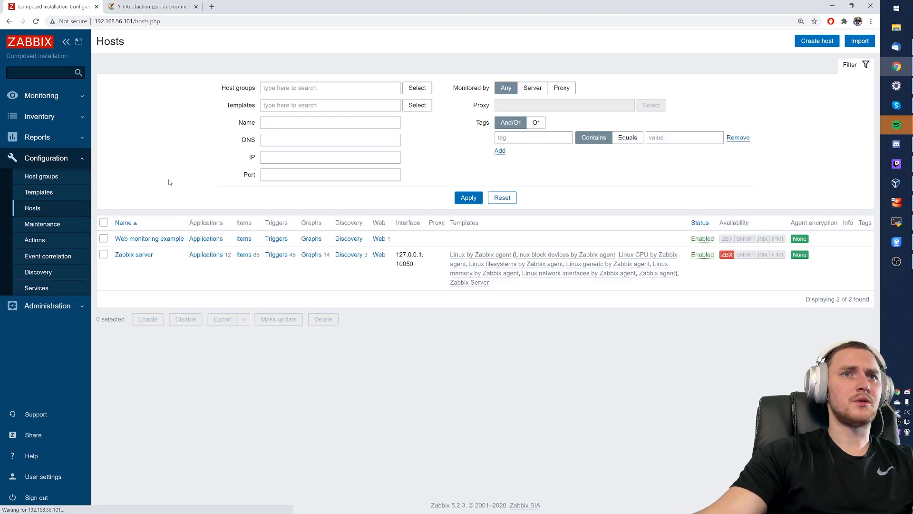
# - Open the Second step of Zabbix documentation and load its URL in a new tab
pyautogui.click(377, 239)
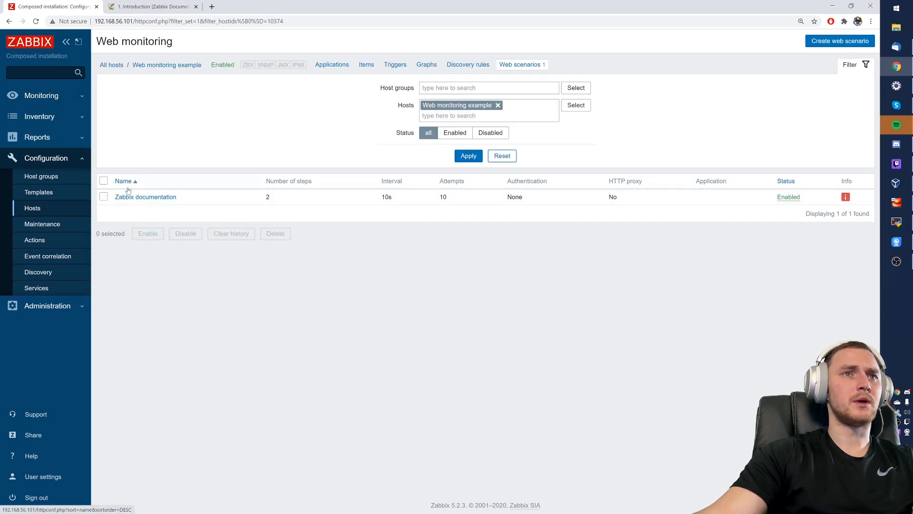
pyautogui.click(161, 199)
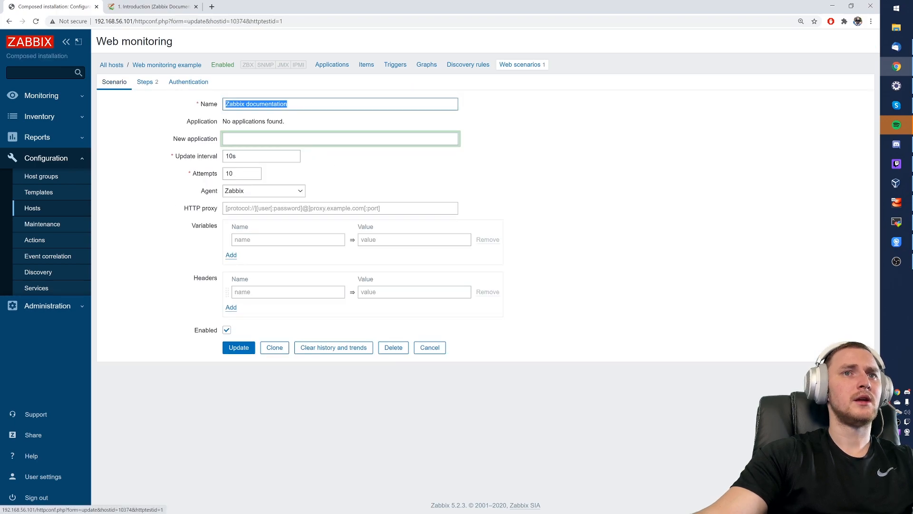
pyautogui.click(145, 82)
pyautogui.click(263, 130)
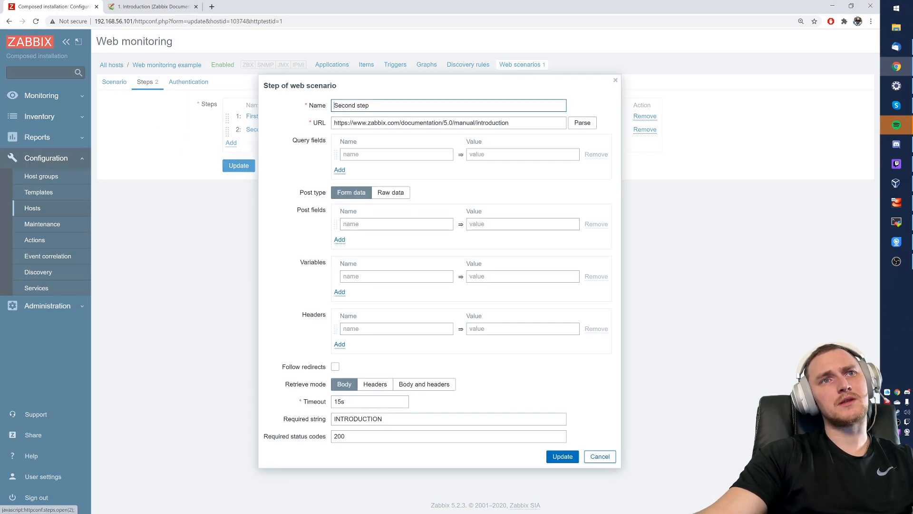
pyautogui.tripleClick(381, 123)
pyautogui.hotkey('ctrl', 'c')
pyautogui.click(211, 7)
pyautogui.hotkey('ctrl', 'v')
pyautogui.press('Return')
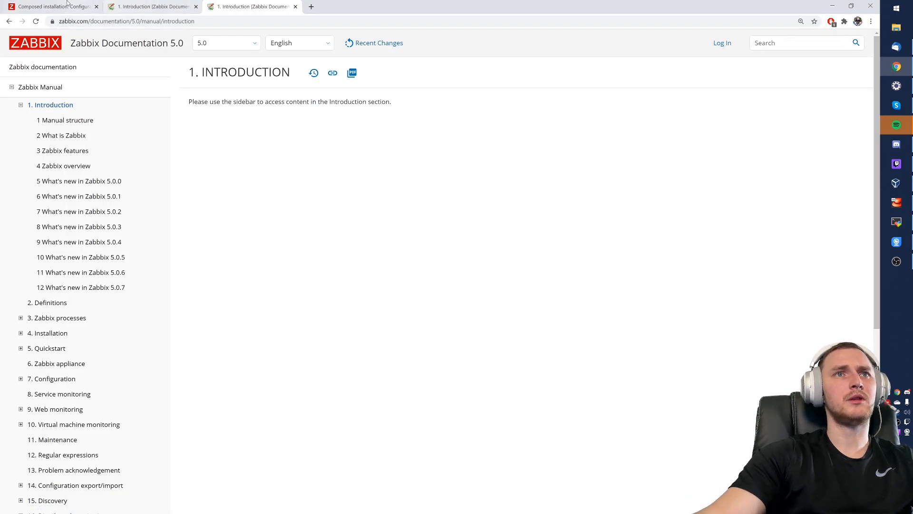
# - Search the Introduction page for the required string INTRODUCTION and recopy the step URL
pyautogui.click(43, 7)
pyautogui.doubleClick(357, 418)
pyautogui.hotkey('ctrl', 'c')
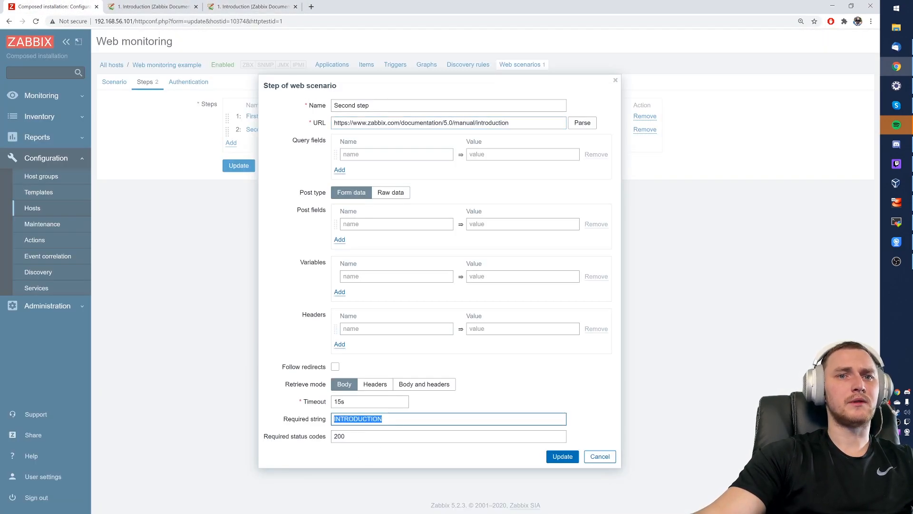
pyautogui.click(282, 8)
pyautogui.hotkey('ctrl', 'f')
pyautogui.hotkey('ctrl', 'v')
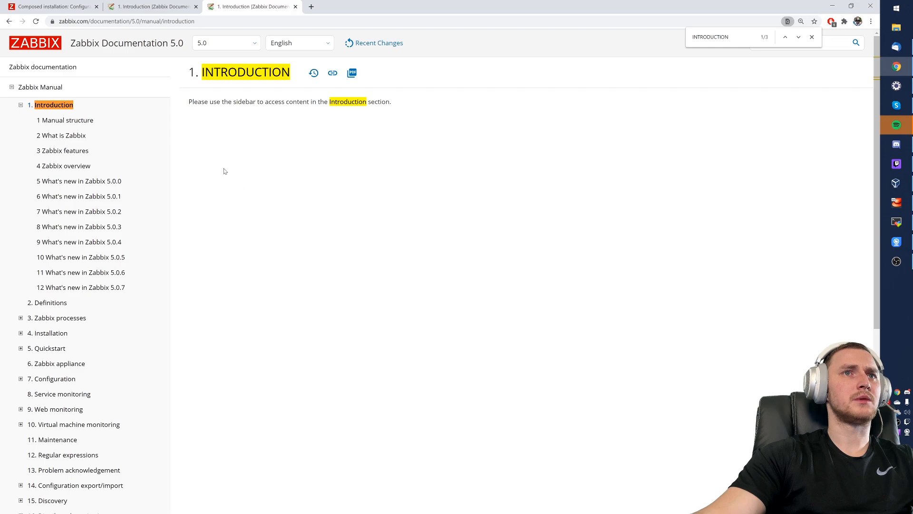
pyautogui.click(171, 6)
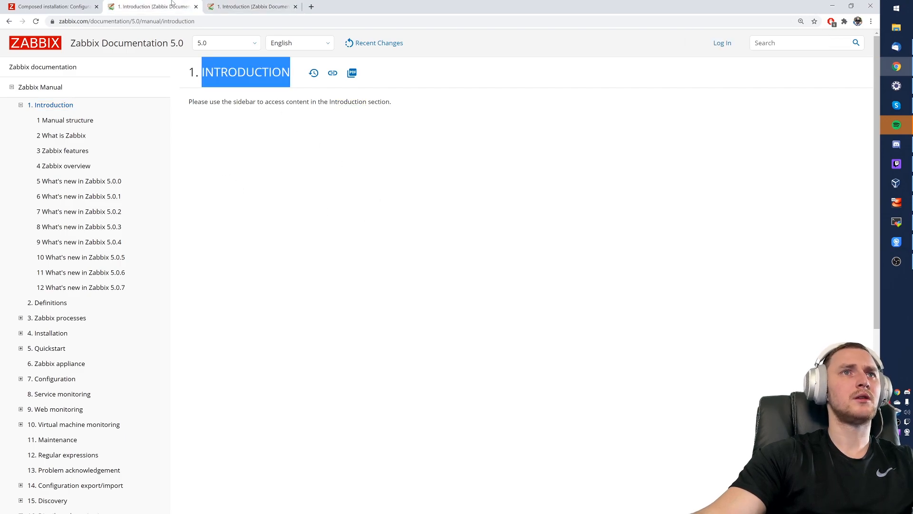
pyautogui.click(267, 6)
pyautogui.click(180, 5)
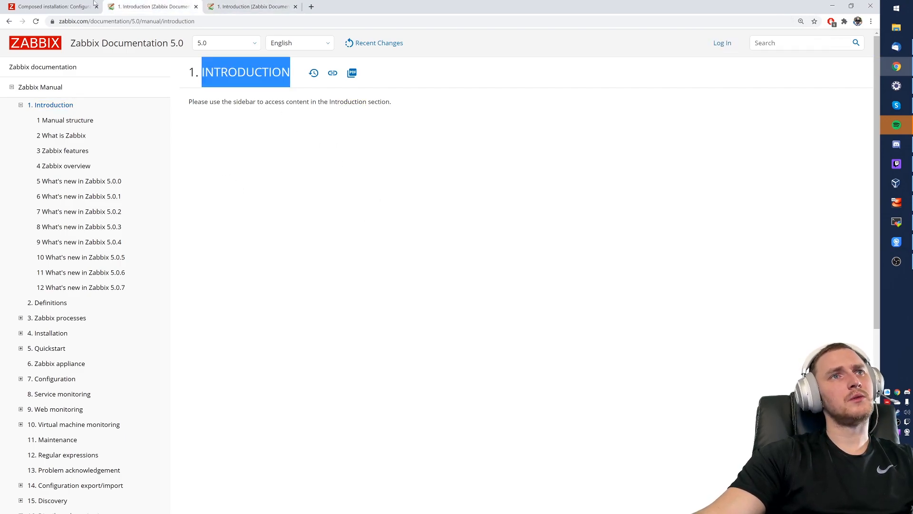
pyautogui.click(53, 6)
pyautogui.tripleClick(423, 123)
pyautogui.hotkey('ctrl', 'c')
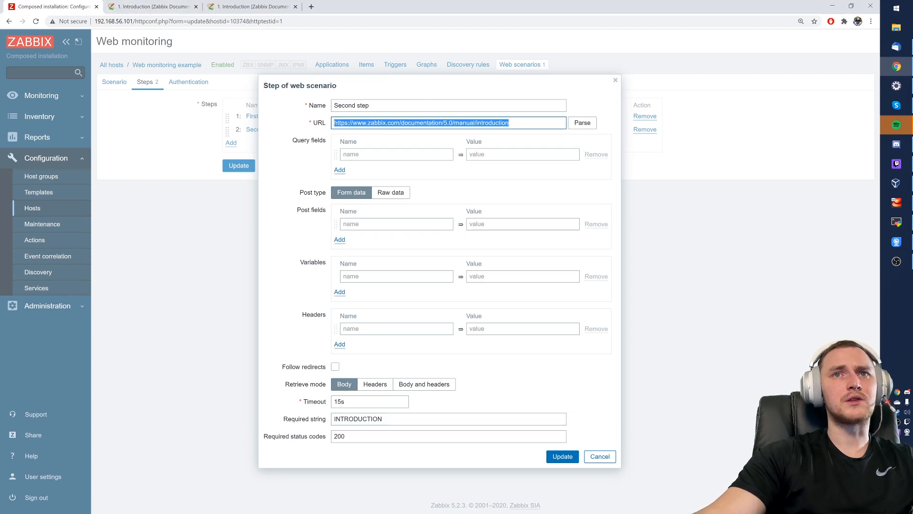
pyautogui.click(896, 222)
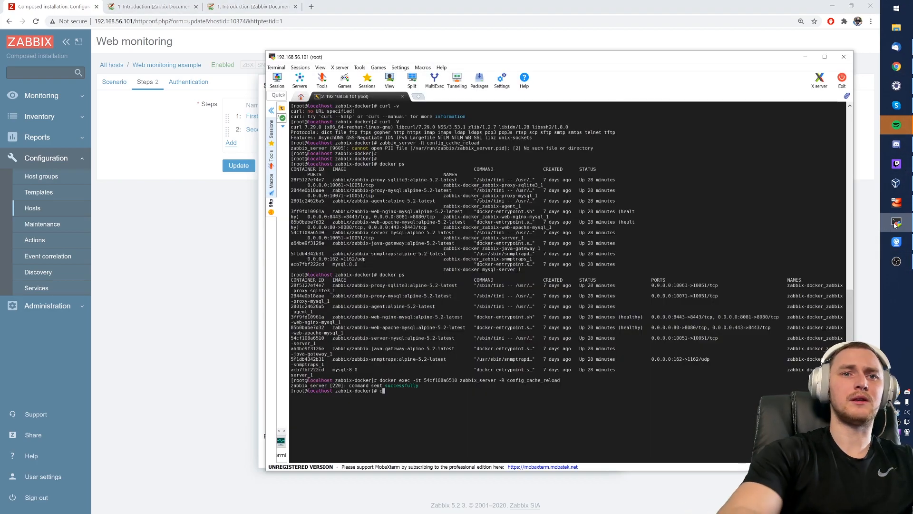
# - Fetch the Introduction page with curl and grep it for INTRODUCTION, finding no match
pyautogui.write('curl')
pyautogui.press('shift+Insert')
pyautogui.press('Return')
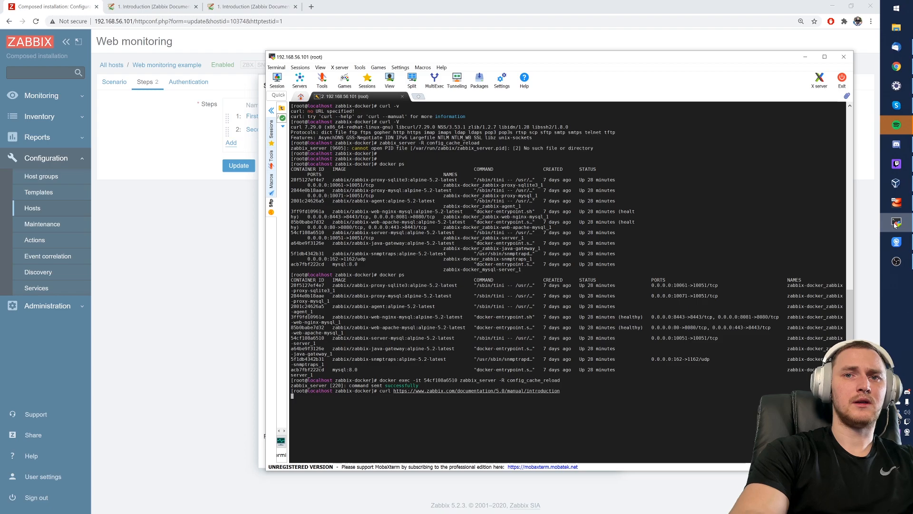
pyautogui.press('Up')
pyautogui.write('| grep ')
pyautogui.write('INTRODUCTION')
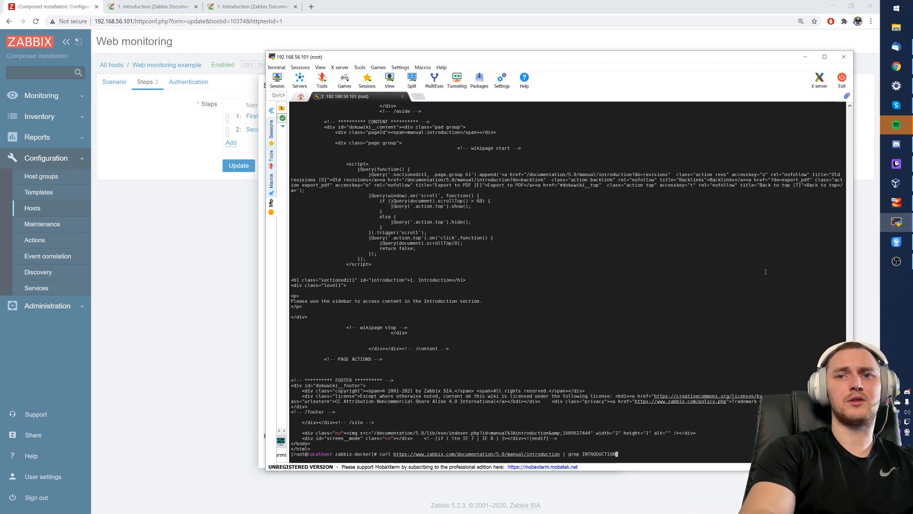
pyautogui.press('Return')
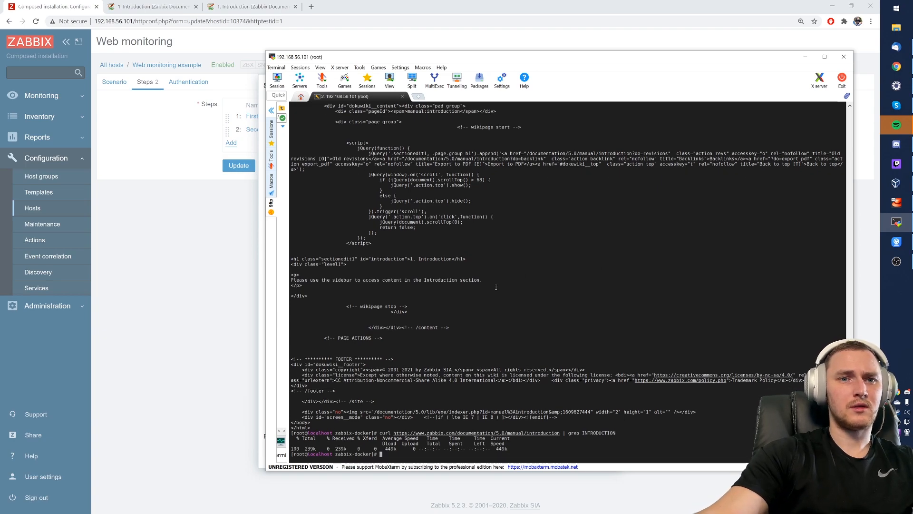
# - Grep the fetched page for lowercase 'introduction', which returns many lines
pyautogui.press('Up')
pyautogui.press('BackSpace')
pyautogui.press('BackSpace')
pyautogui.press('BackSpace')
pyautogui.press('BackSpace')
pyautogui.press('BackSpace')
pyautogui.press('BackSpace')
pyautogui.press('BackSpace')
pyautogui.press('BackSpace')
pyautogui.press('BackSpace')
pyautogui.press('BackSpace')
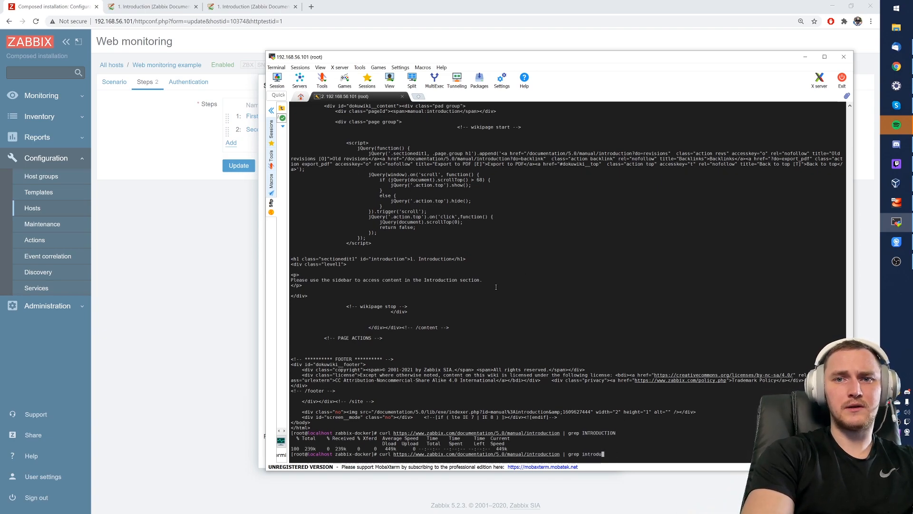
pyautogui.write('introduction')
pyautogui.press('Return')
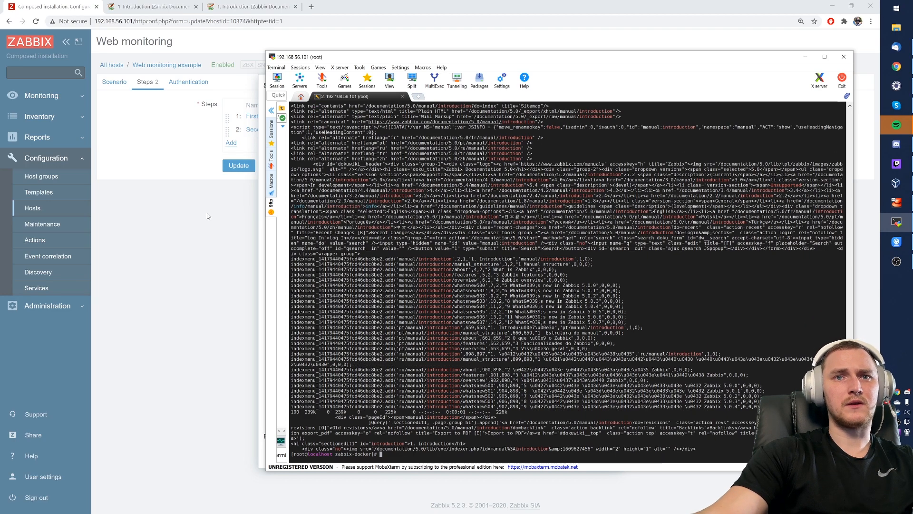
pyautogui.click(209, 275)
# - Change Second step's required string to 'introduction' and update the Zabbix documentation scenario
pyautogui.doubleClick(366, 419)
pyautogui.write('introduction')
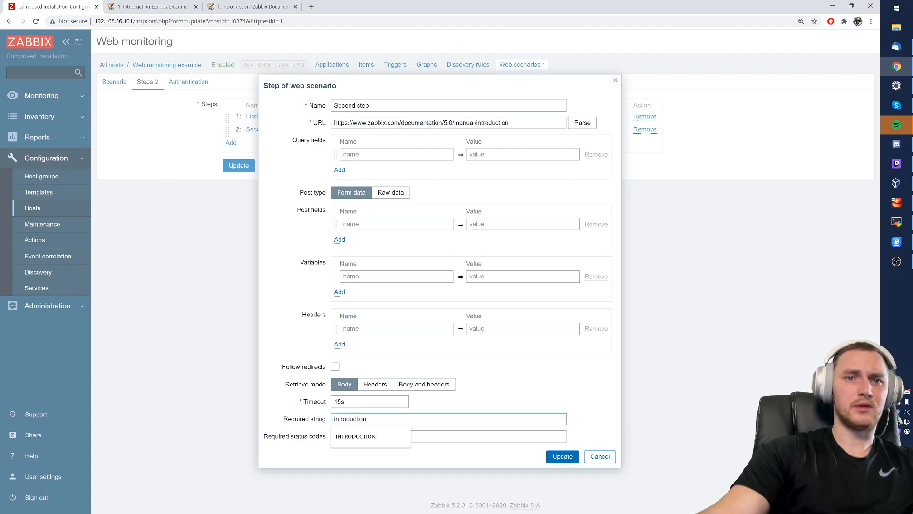
pyautogui.click(563, 456)
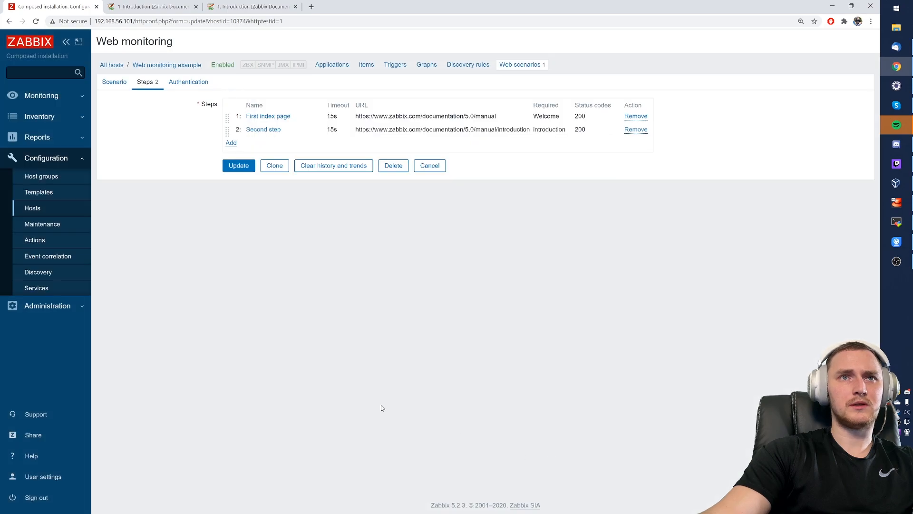
pyautogui.click(239, 166)
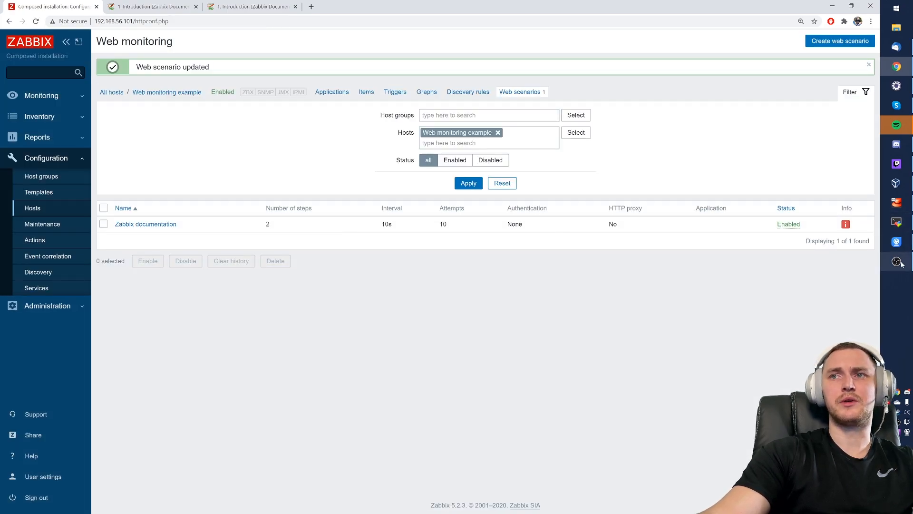
pyautogui.click(897, 222)
# - Rerun the Zabbix server configuration cache reload command in MobaXterm
pyautogui.press('Up')
pyautogui.press('Up')
pyautogui.press('Down')
pyautogui.press('Up')
pyautogui.scroll(2, 550, 310)
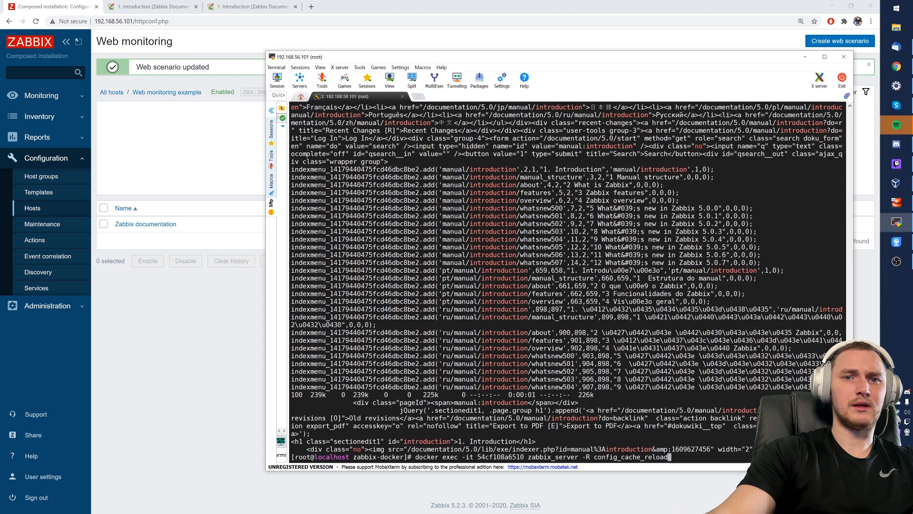
pyautogui.press('Return')
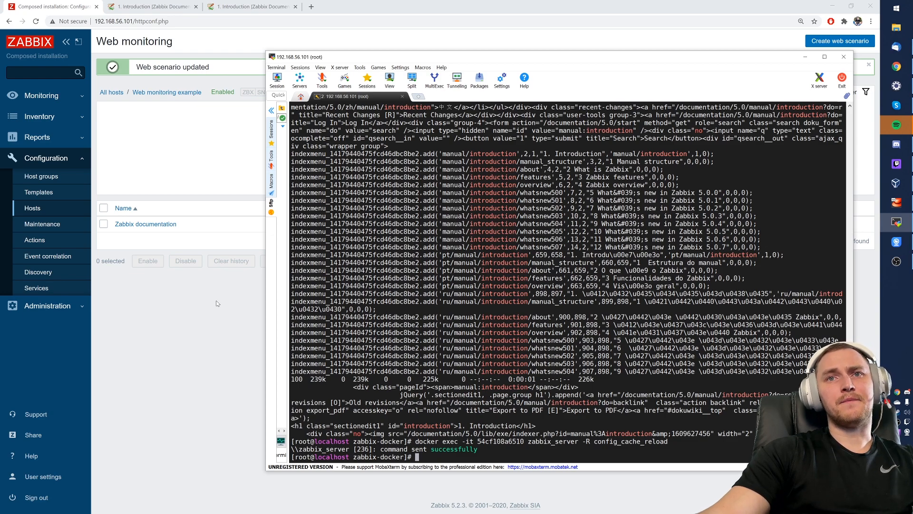
pyautogui.scroll(4, 324, 316)
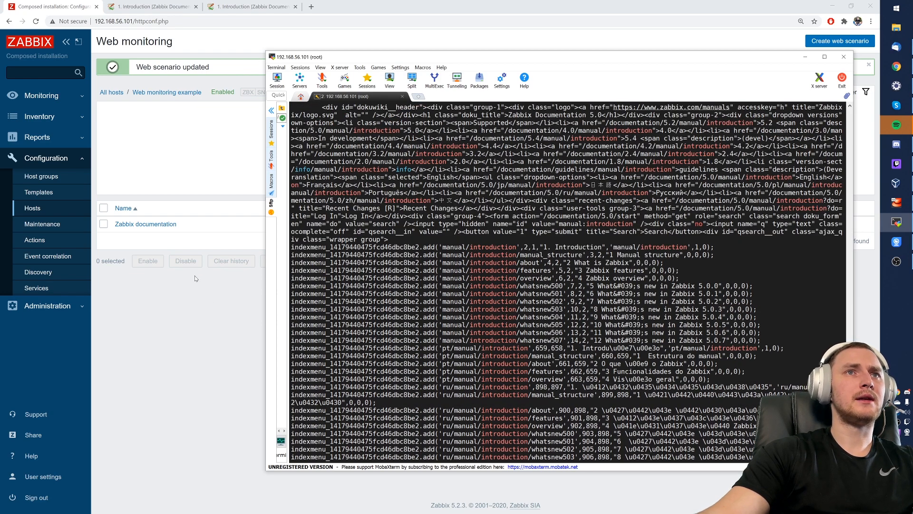
# - Return to the browser's documentation Introduction tab and select the INTRODUCTION heading
pyautogui.click(195, 274)
pyautogui.click(256, 7)
pyautogui.moveTo(214, 72); pyautogui.dragTo(196, 72)
pyautogui.click(229, 72)
pyautogui.moveTo(263, 73); pyautogui.dragTo(247, 72)
pyautogui.doubleClick(250, 72)
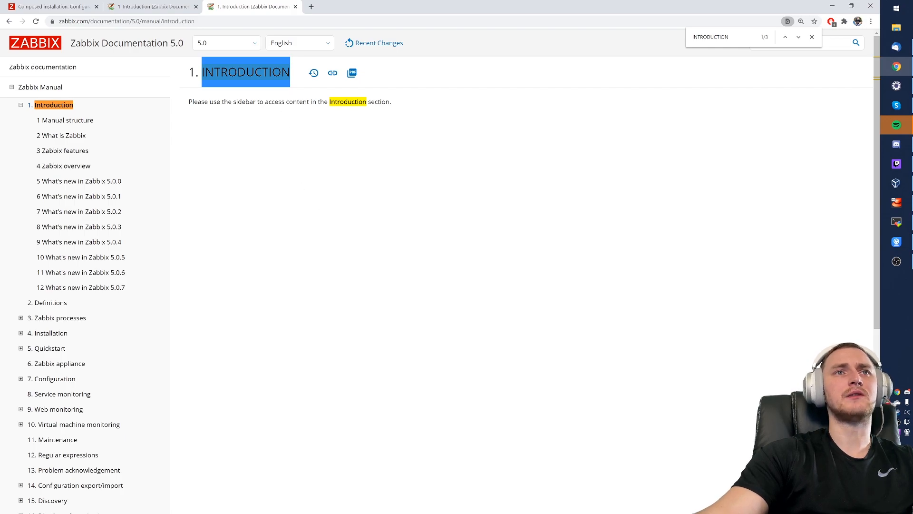
# - Select parts of the INTRODUCTION heading text on the documentation page
pyautogui.click(237, 94)
pyautogui.moveTo(195, 80); pyautogui.dragTo(269, 92)
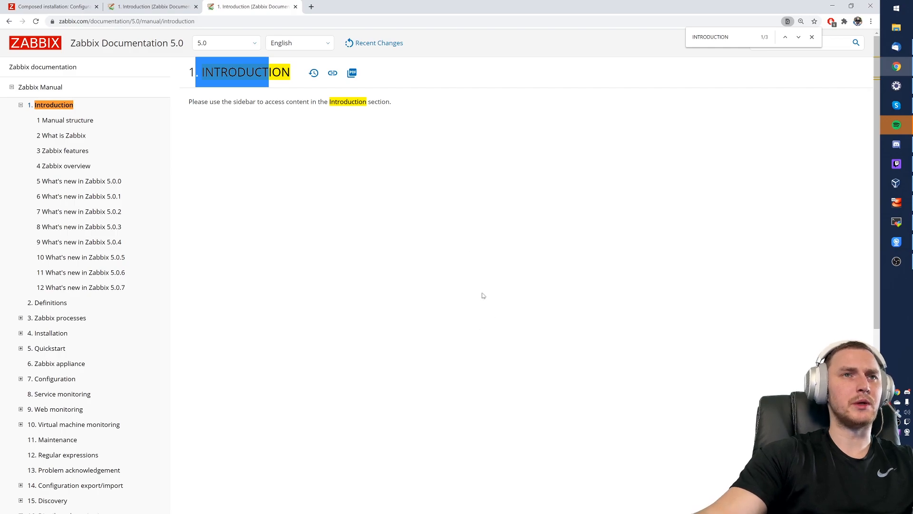
pyautogui.scroll(-6, 442, 304)
pyautogui.scroll(6, 426, 333)
pyautogui.moveTo(221, 78); pyautogui.dragTo(184, 77)
pyautogui.click(262, 78)
pyautogui.click(185, 77)
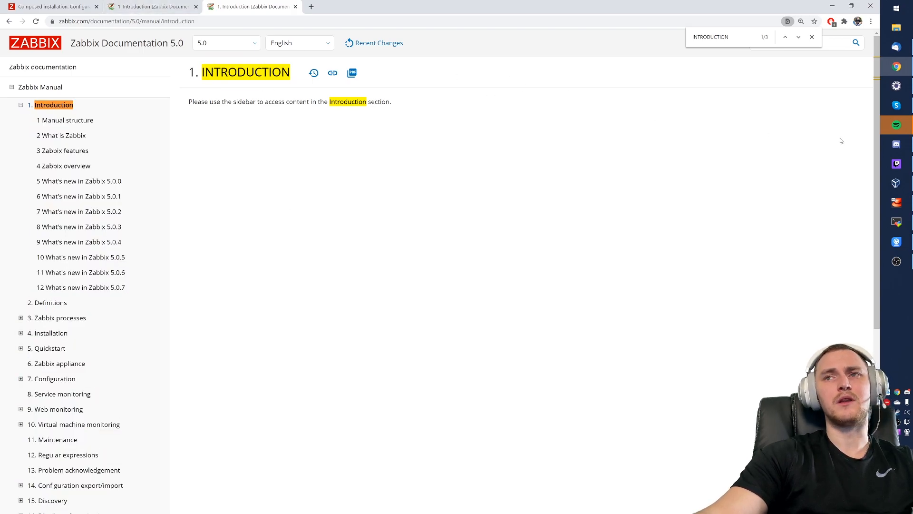
# - Check the terminal output, then go back to Zabbix's Web monitoring tab
pyautogui.click(897, 221)
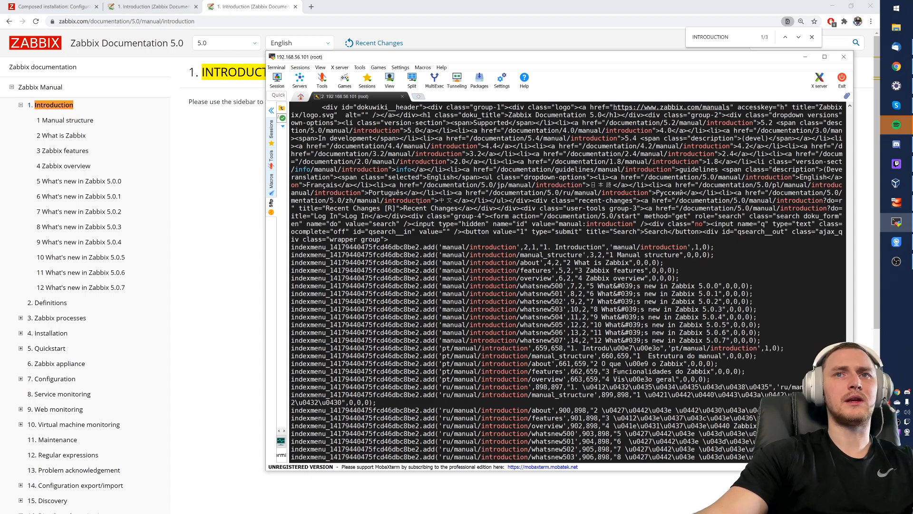
pyautogui.click(206, 178)
pyautogui.click(38, 7)
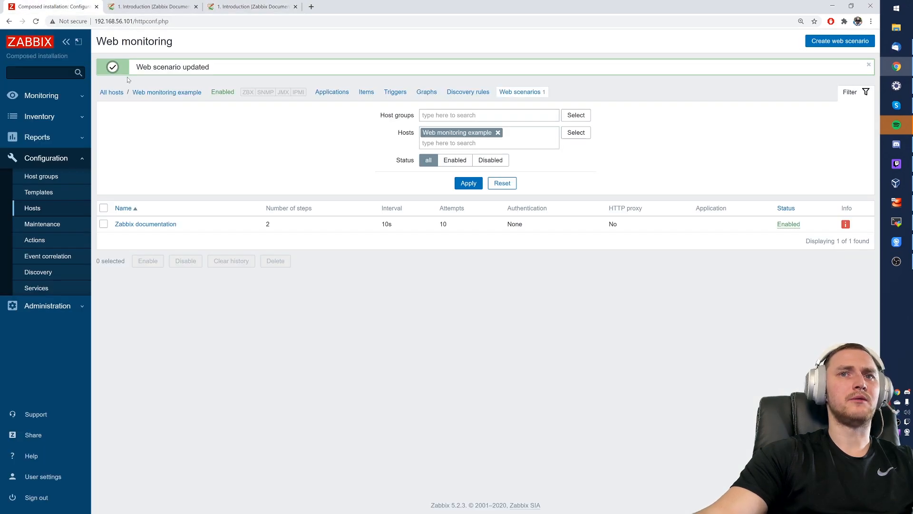
# - Open the Web monitoring example host's Zabbix documentation scenario from Monitoring > Hosts and review its graphs
pyautogui.click(41, 95)
pyautogui.click(32, 146)
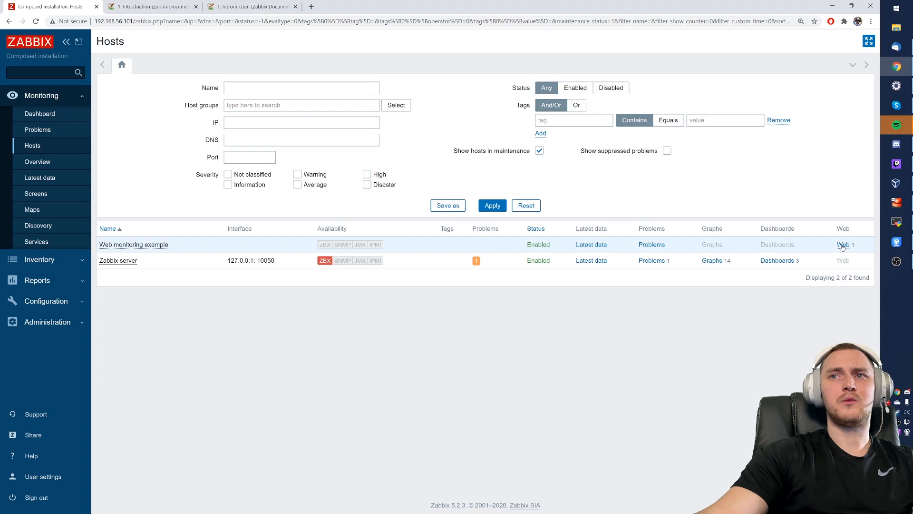
pyautogui.click(843, 245)
pyautogui.moveTo(808, 180); pyautogui.dragTo(834, 182)
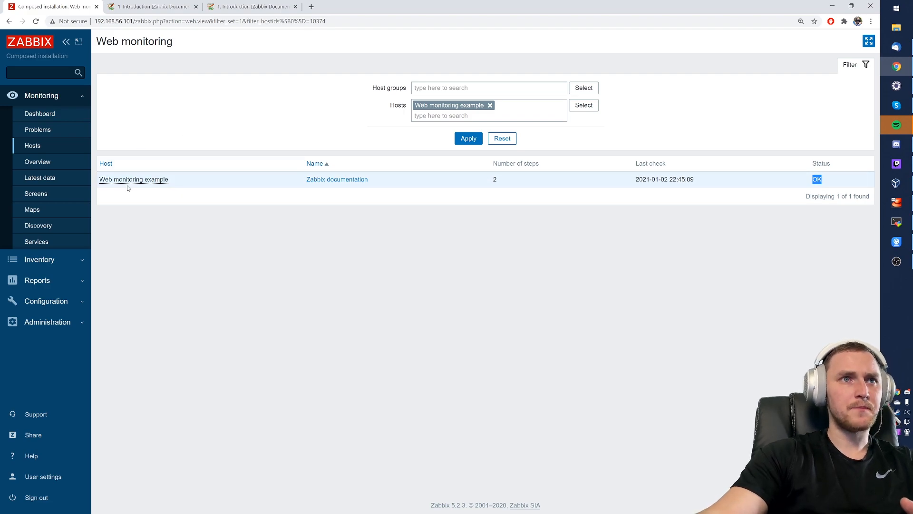
pyautogui.click(309, 180)
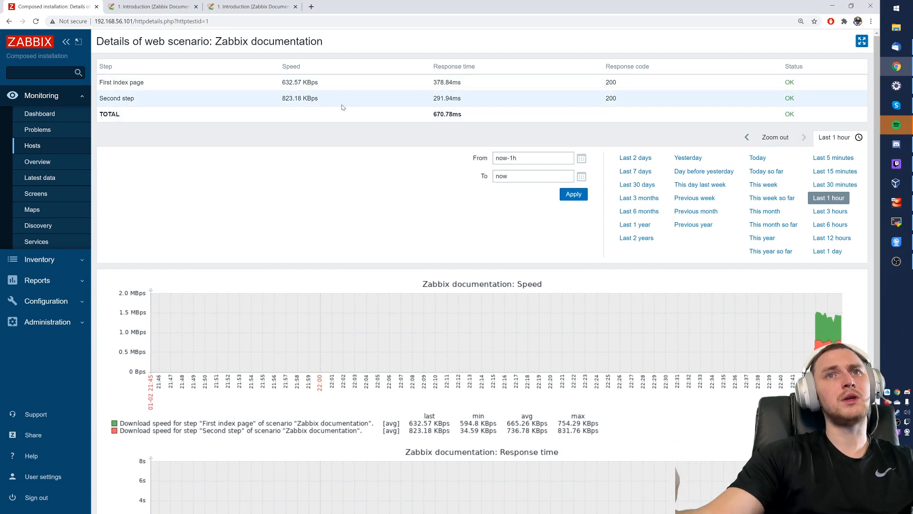
pyautogui.scroll(-2, 638, 327)
pyautogui.scroll(-1, 638, 335)
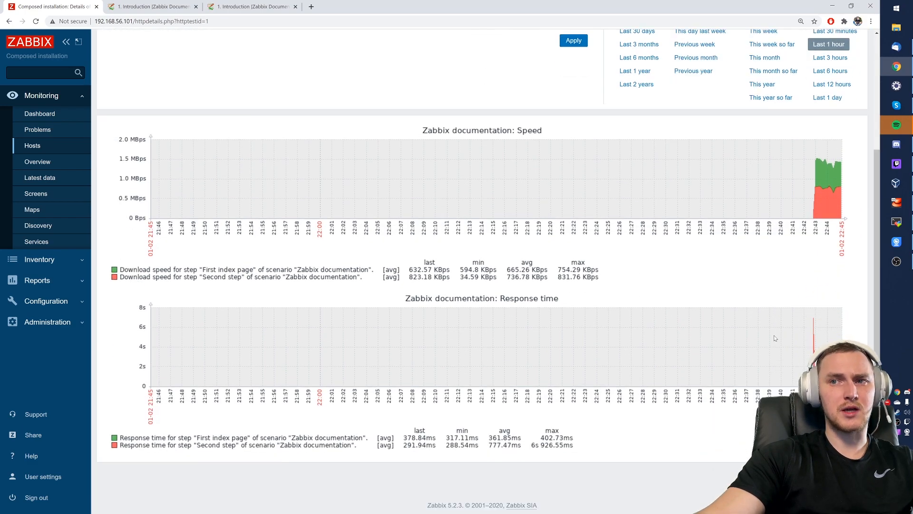
pyautogui.scroll(-1, 780, 342)
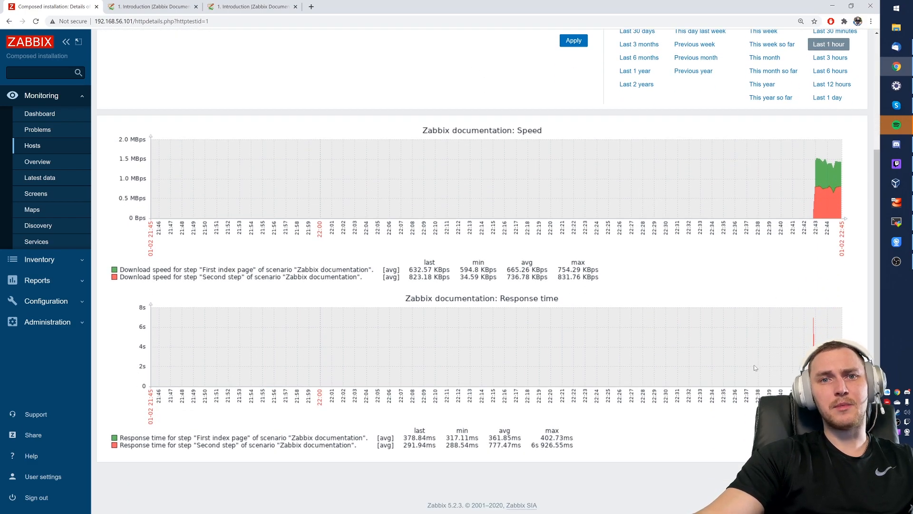
pyautogui.scroll(1, 758, 306)
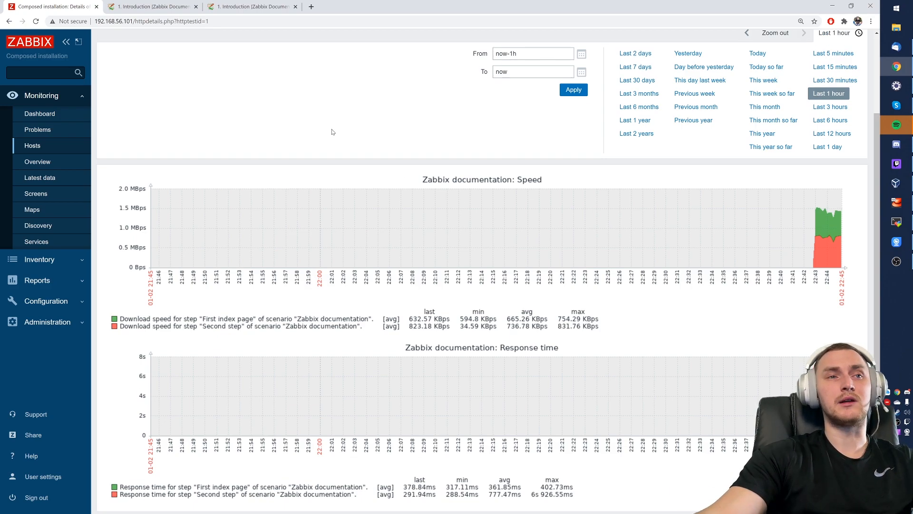
pyautogui.scroll(3, 399, 177)
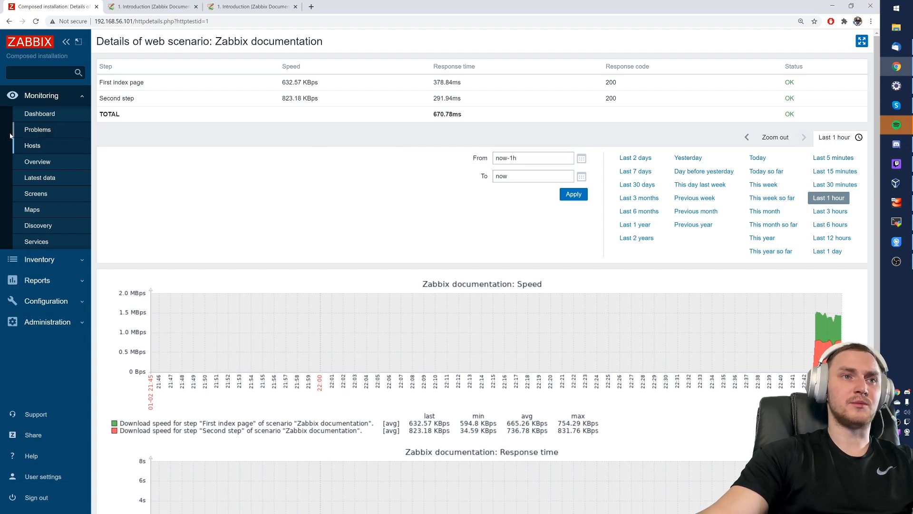
# - Open the Zabbix documentation scenario from Configuration > Hosts > Web 1 and view its Steps
pyautogui.click(43, 307)
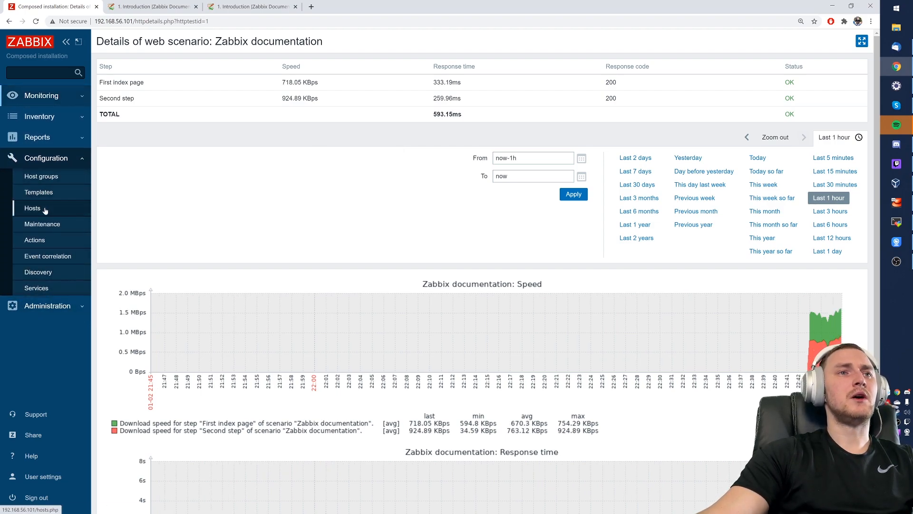
pyautogui.click(32, 207)
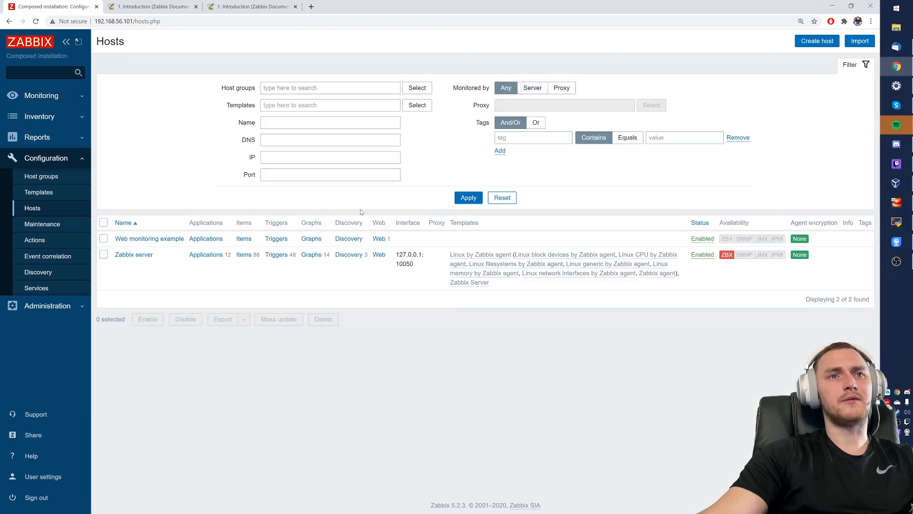
pyautogui.click(379, 238)
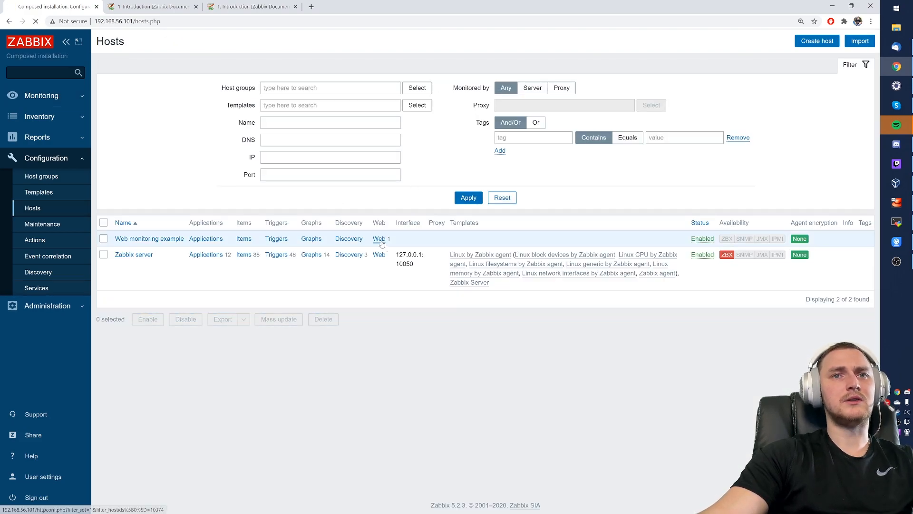
pyautogui.click(138, 197)
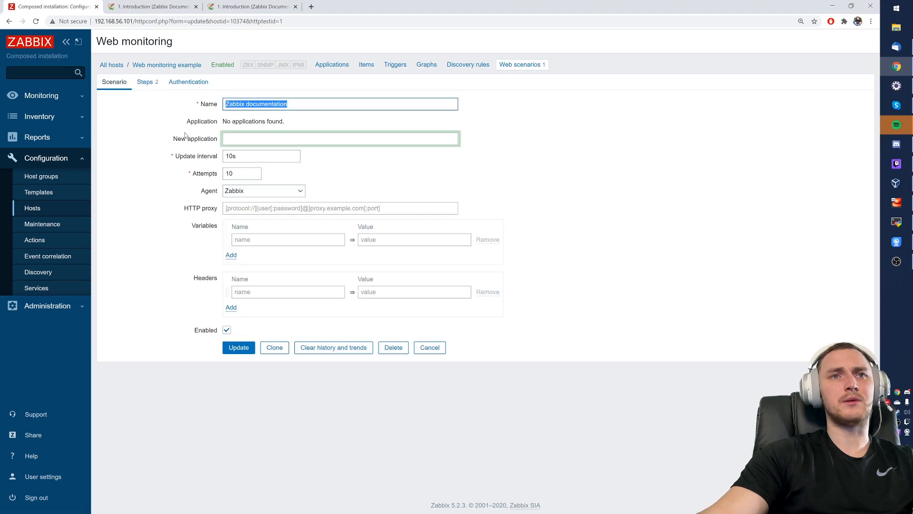
pyautogui.click(145, 82)
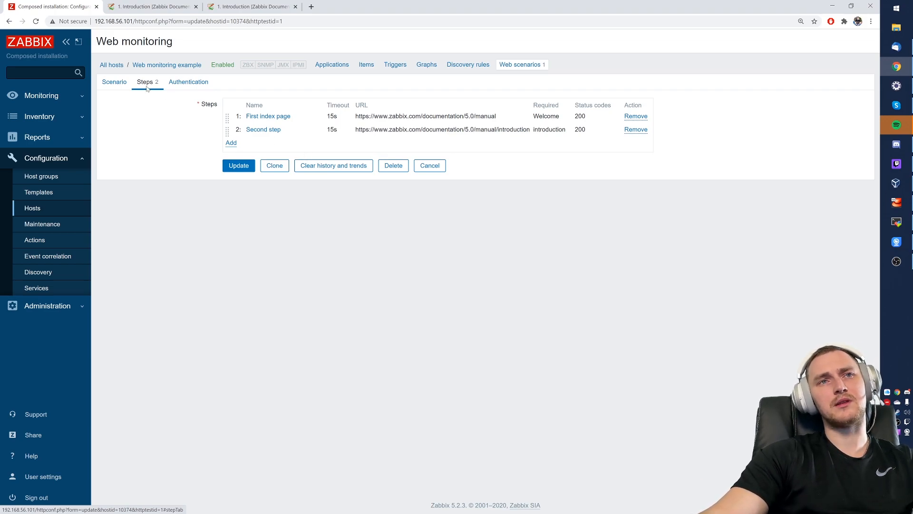
pyautogui.click(275, 131)
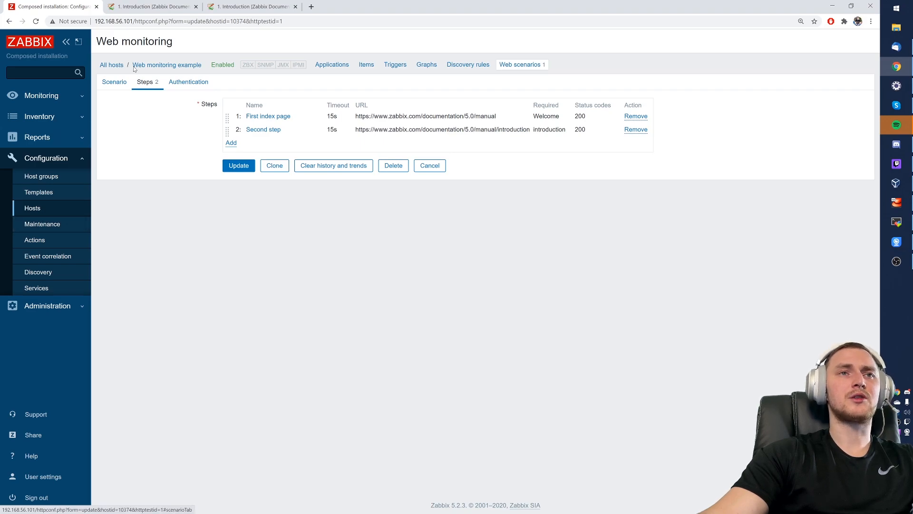
# - Switch to the documentation Introduction page and close the duplicate documentation tab
pyautogui.click(181, 5)
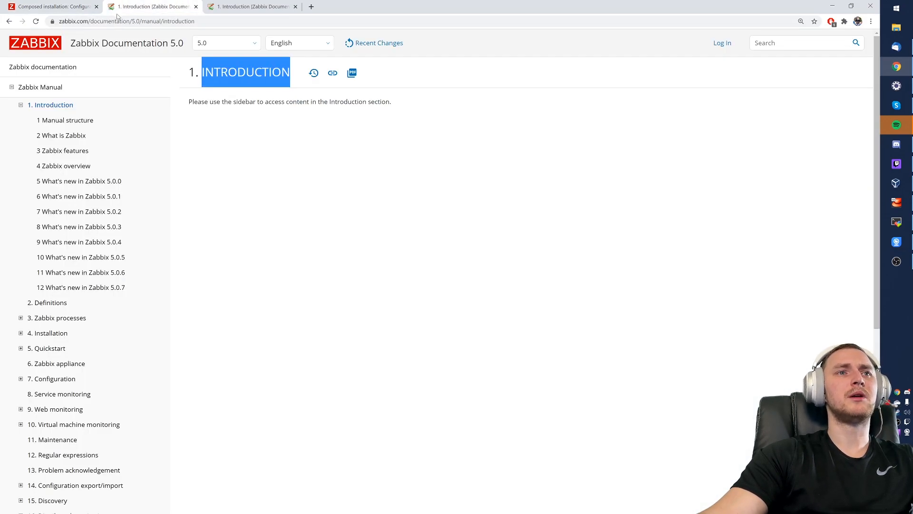
pyautogui.click(295, 6)
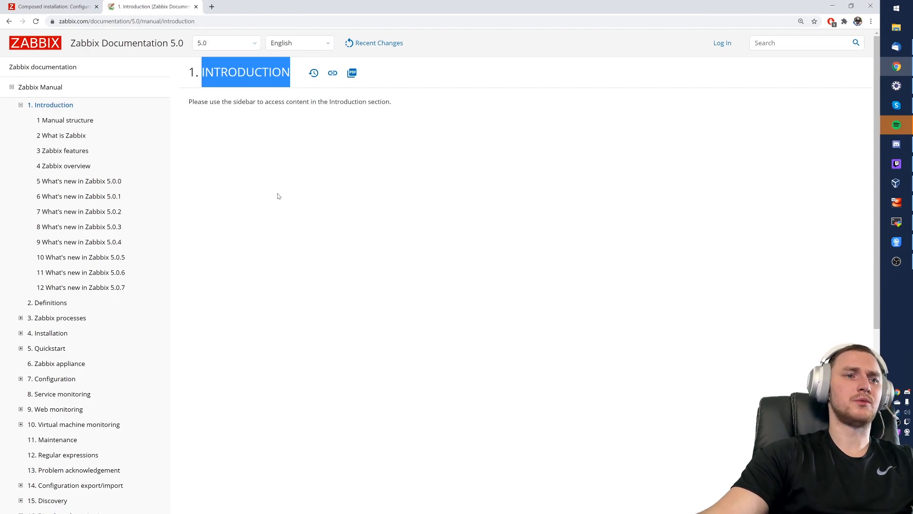
pyautogui.scroll(-3, 174, 221)
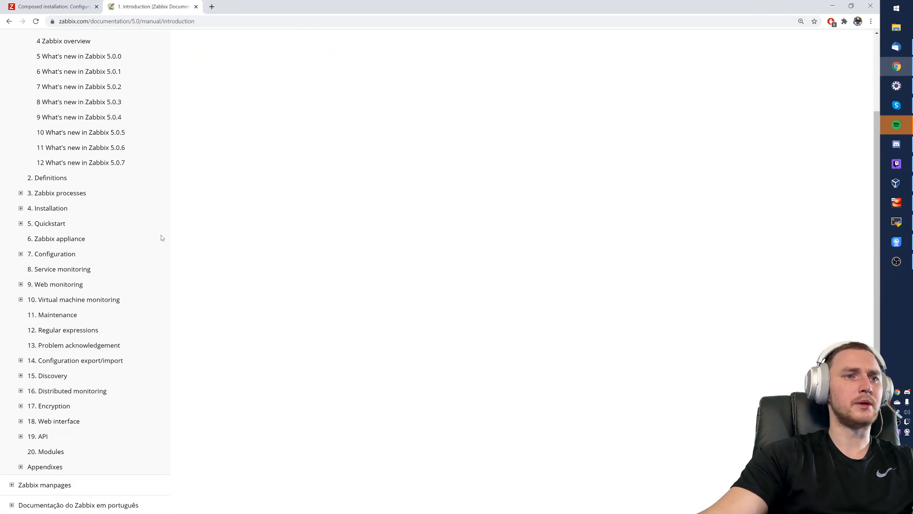
# - Open the manual's 9. Web monitoring > 2 Real life scenario page
pyautogui.moveTo(117, 288); pyautogui.dragTo(16, 288)
pyautogui.click(21, 285)
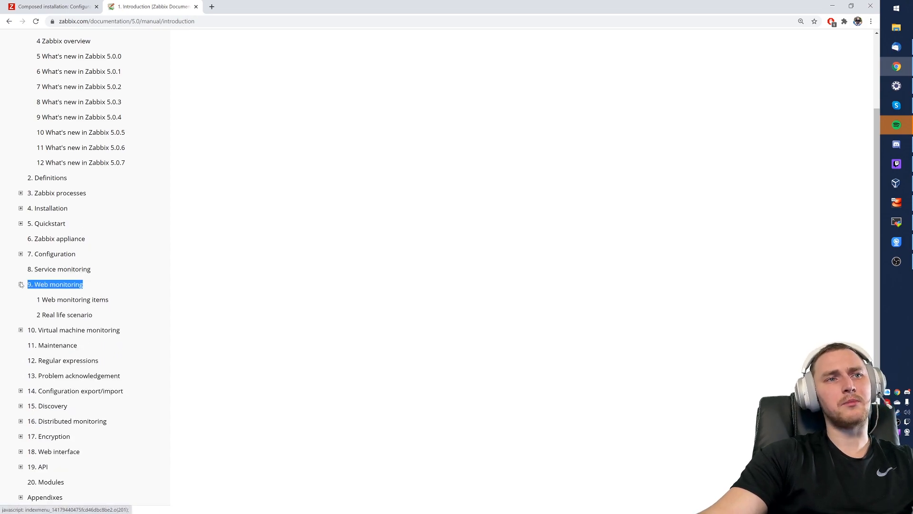
pyautogui.click(46, 315)
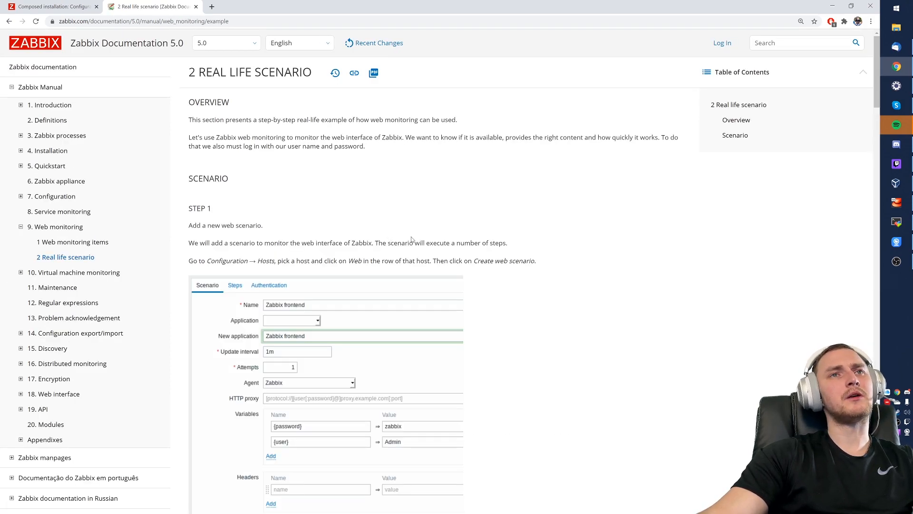
# - Read through the Real life scenario page, then return to the Zabbix scenario steps
pyautogui.click(69, 6)
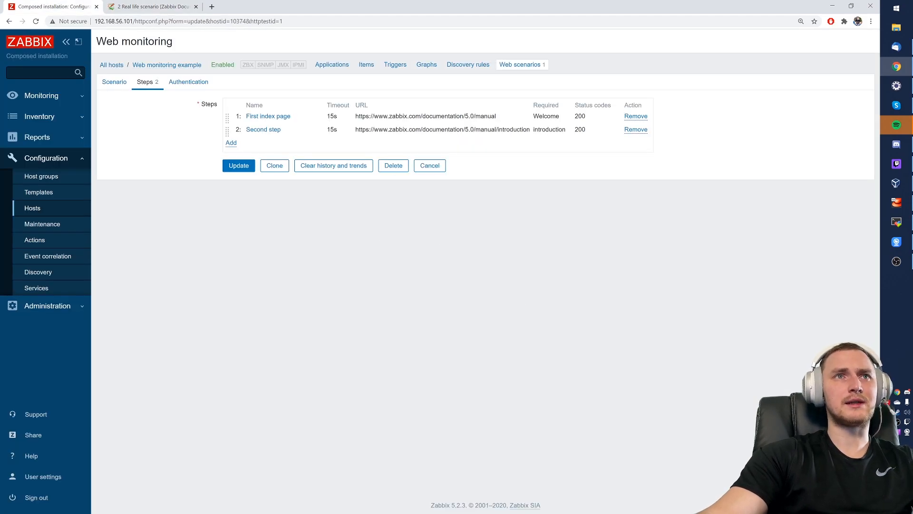
pyautogui.click(160, 5)
pyautogui.scroll(-10, 293, 204)
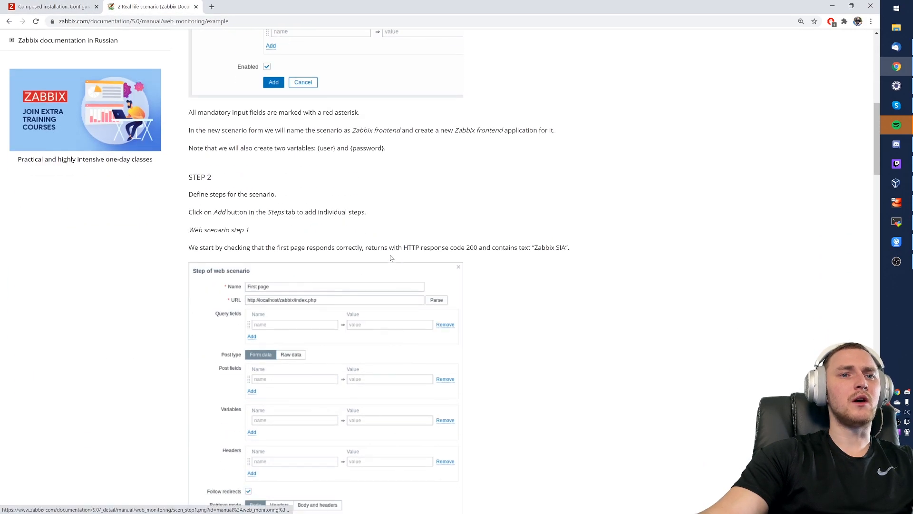
pyautogui.scroll(-2, 363, 252)
pyautogui.scroll(7, 381, 247)
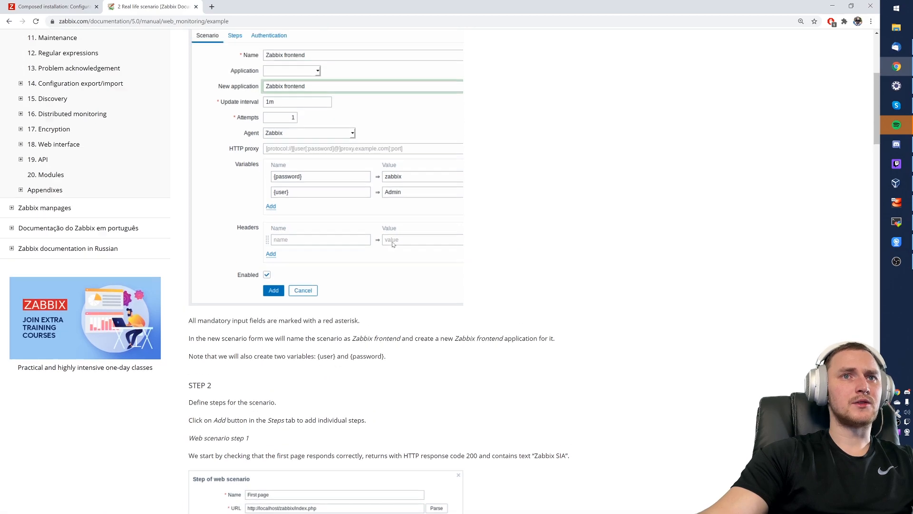
pyautogui.scroll(2, 393, 244)
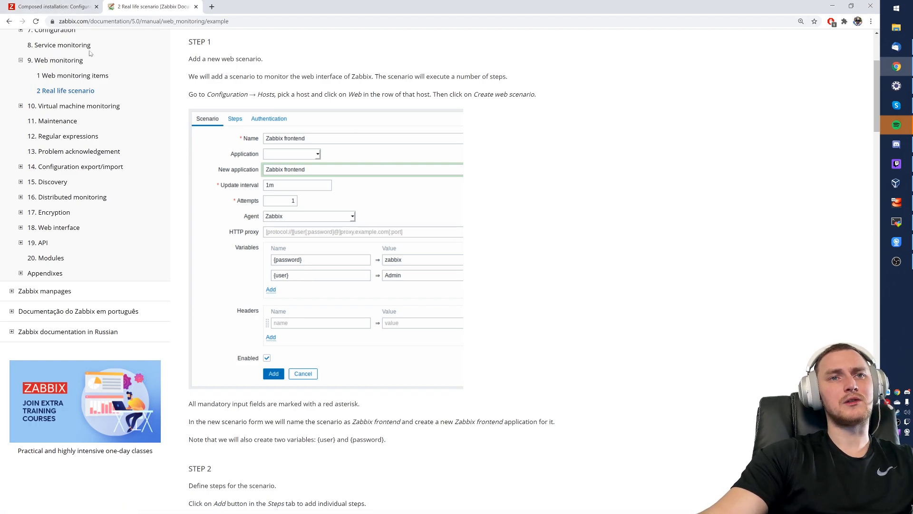
pyautogui.click(54, 10)
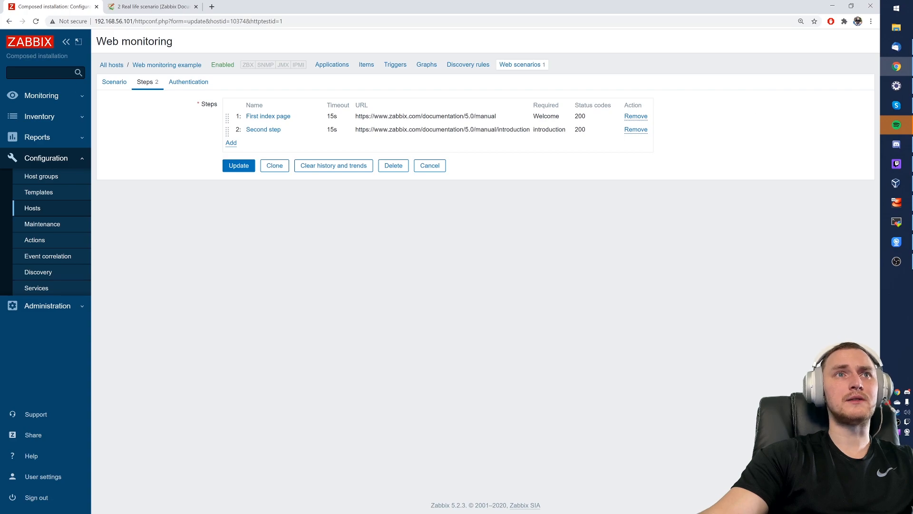
pyautogui.click(42, 96)
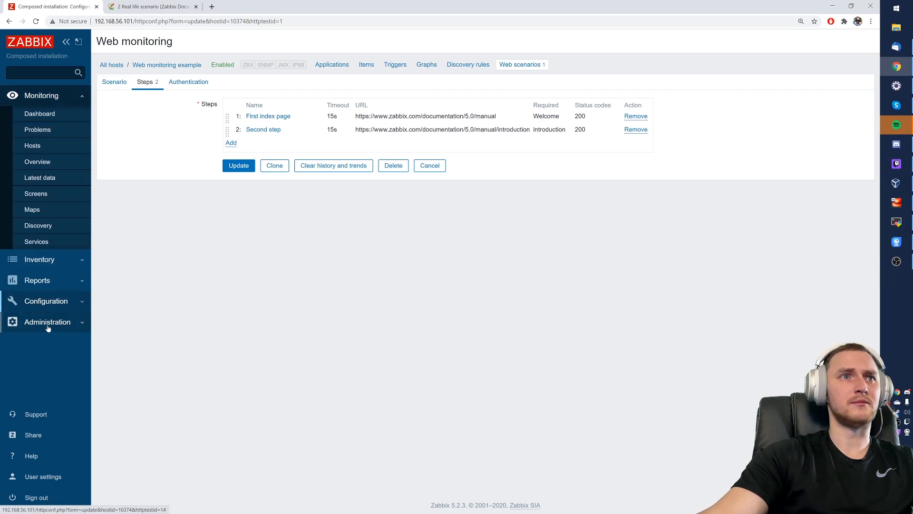
# - Sign out and sign back in as Admin with the account password
pyautogui.click(46, 498)
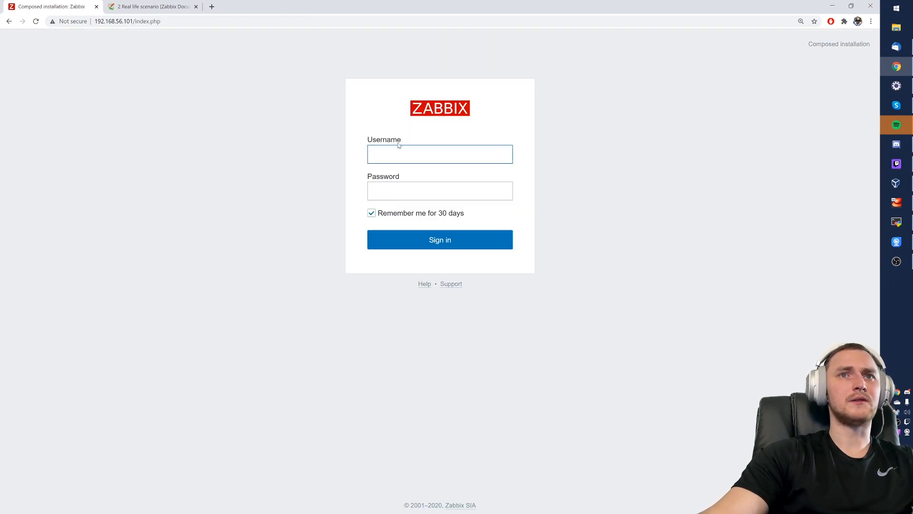
pyautogui.write('Admin')
pyautogui.press('Tab')
pyautogui.write('zabbix')
pyautogui.press('Return')
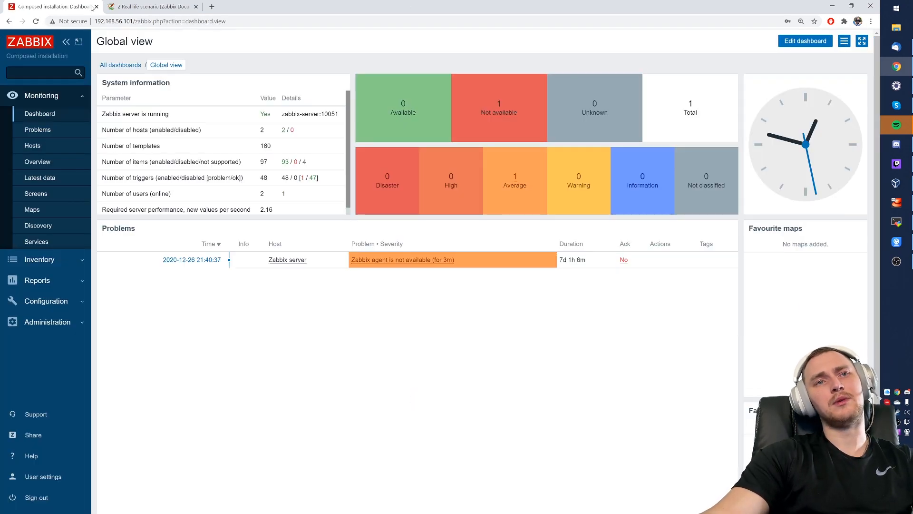
# - Read the documentation's second web scenario step, then return to the Global view dashboard
pyautogui.click(151, 7)
pyautogui.scroll(-7, 389, 306)
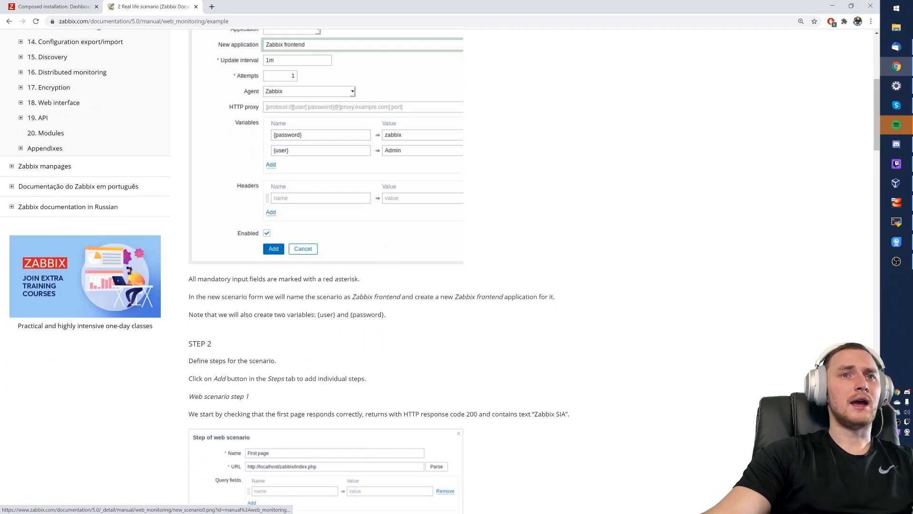
pyautogui.scroll(-3, 395, 106)
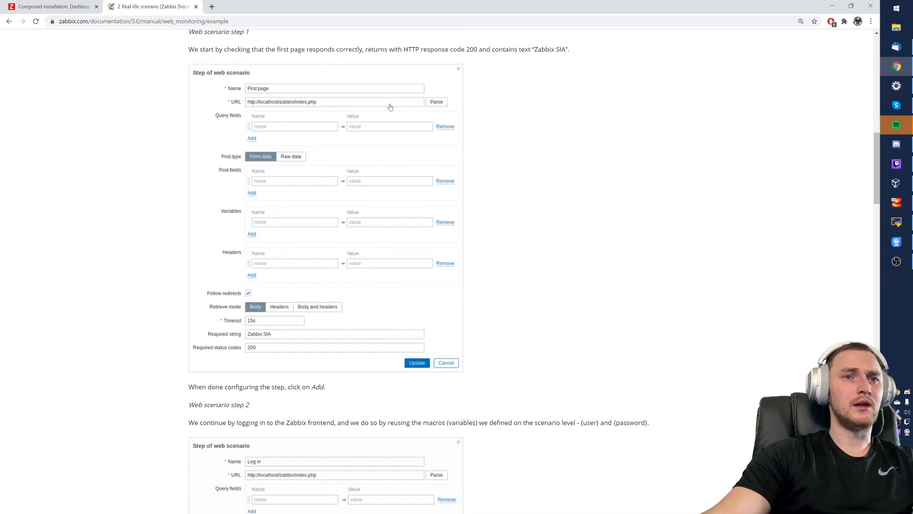
pyautogui.scroll(2, 318, 146)
pyautogui.scroll(-1, 252, 177)
pyautogui.scroll(-1, 252, 177)
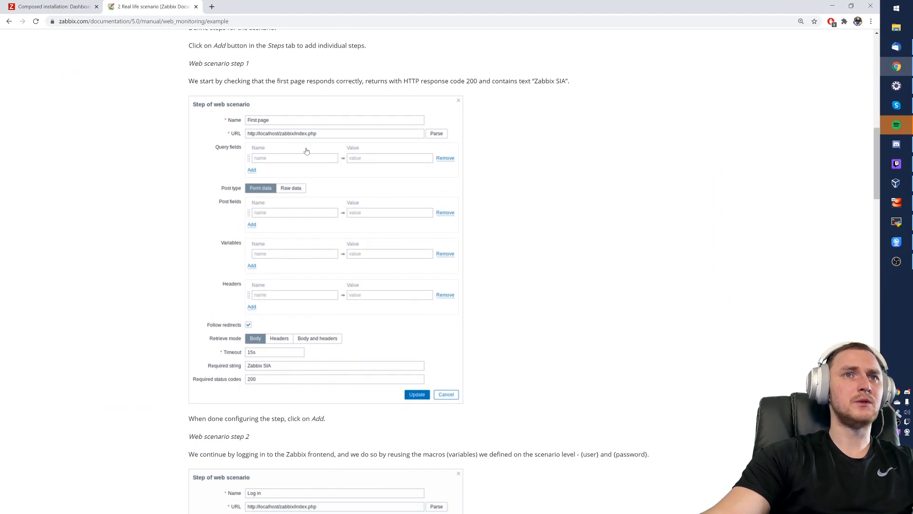
pyautogui.scroll(-5, 286, 142)
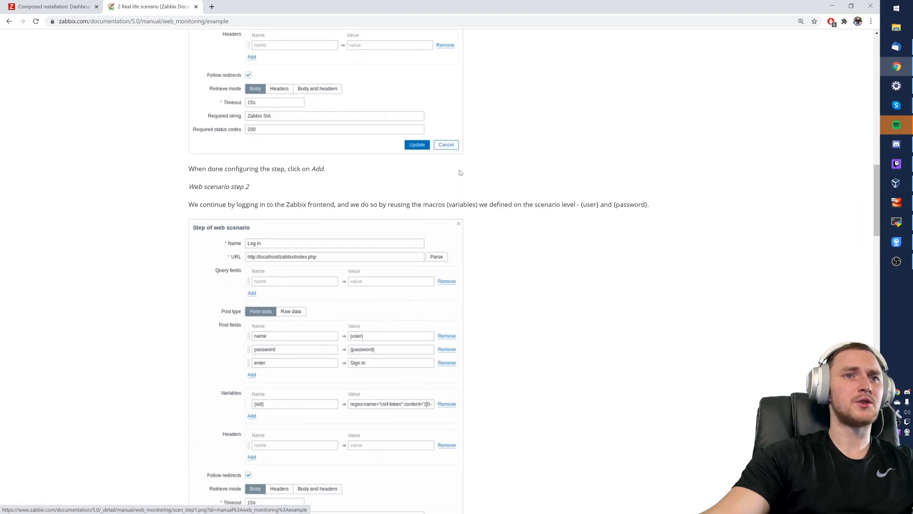
pyautogui.scroll(-3, 292, 191)
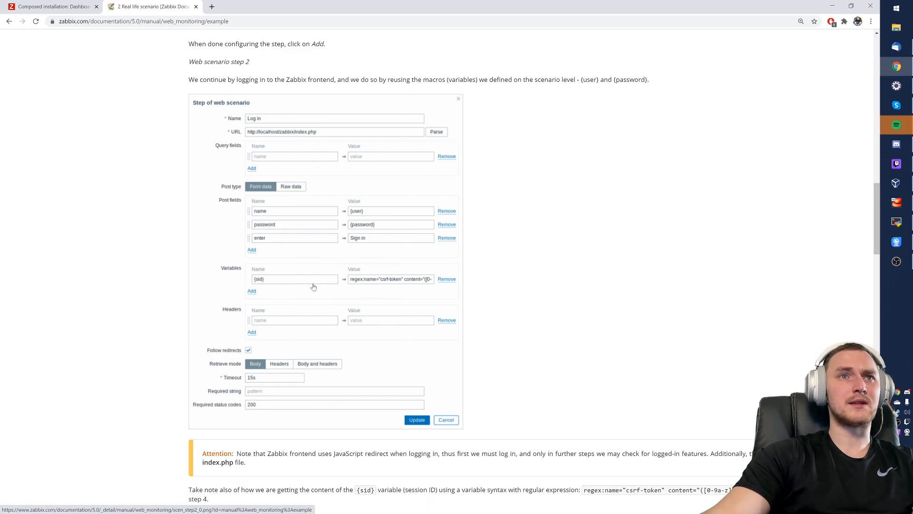
pyautogui.click(48, 6)
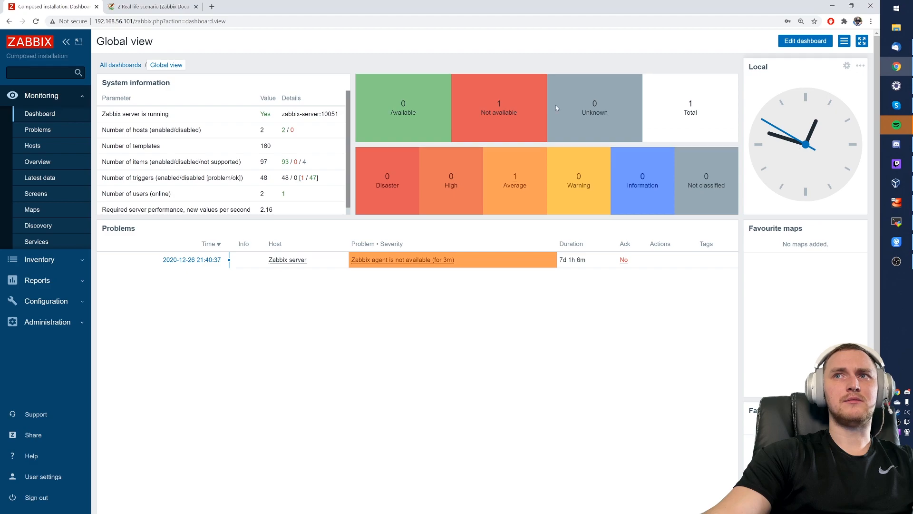
# - Sign out, inspect the login page's HTML and source, then close both views
pyautogui.click(30, 497)
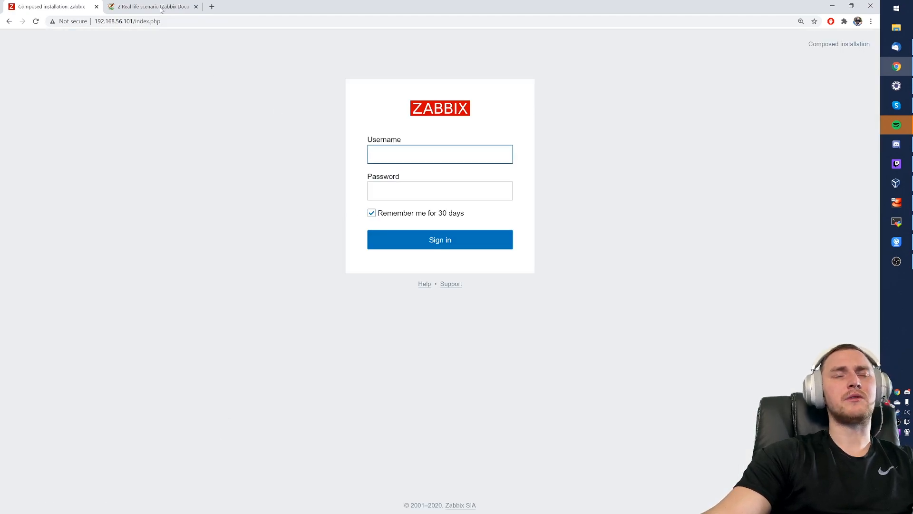
pyautogui.click(126, 5)
pyautogui.click(48, 7)
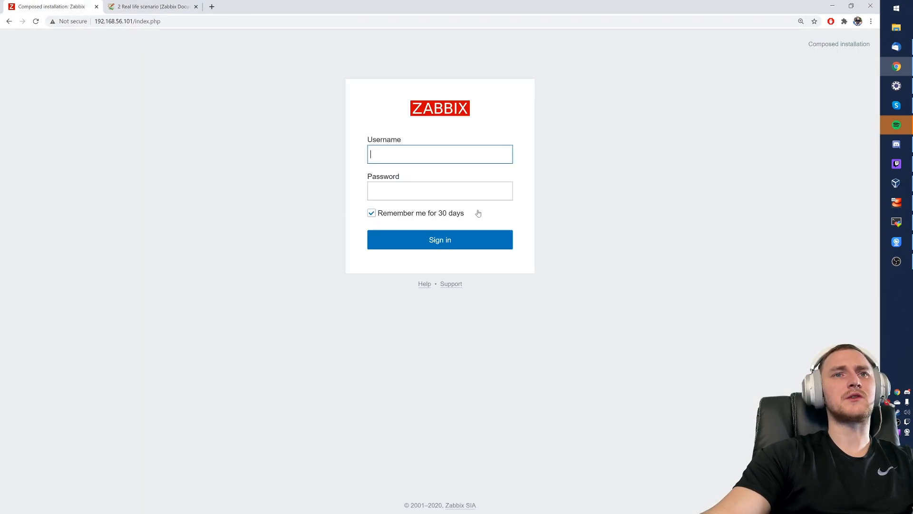
pyautogui.rightClick(287, 264)
pyautogui.click(339, 373)
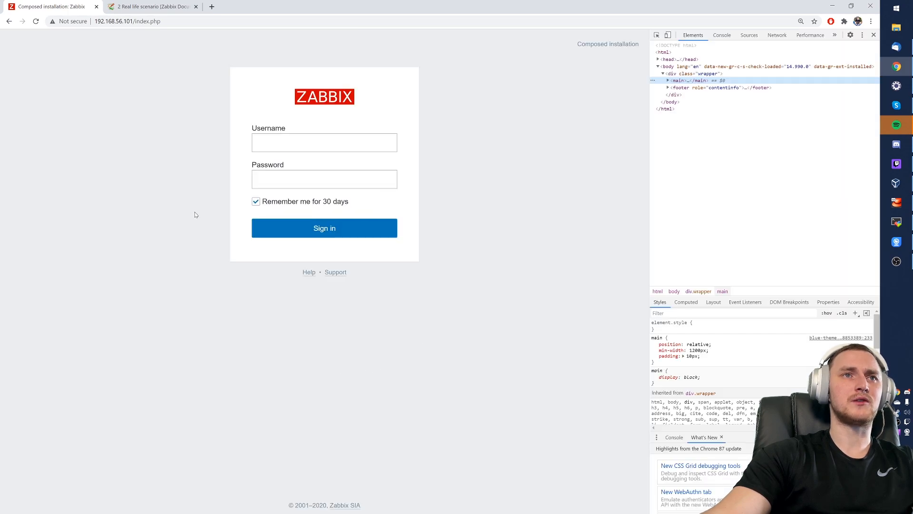
pyautogui.rightClick(507, 146)
pyautogui.click(541, 241)
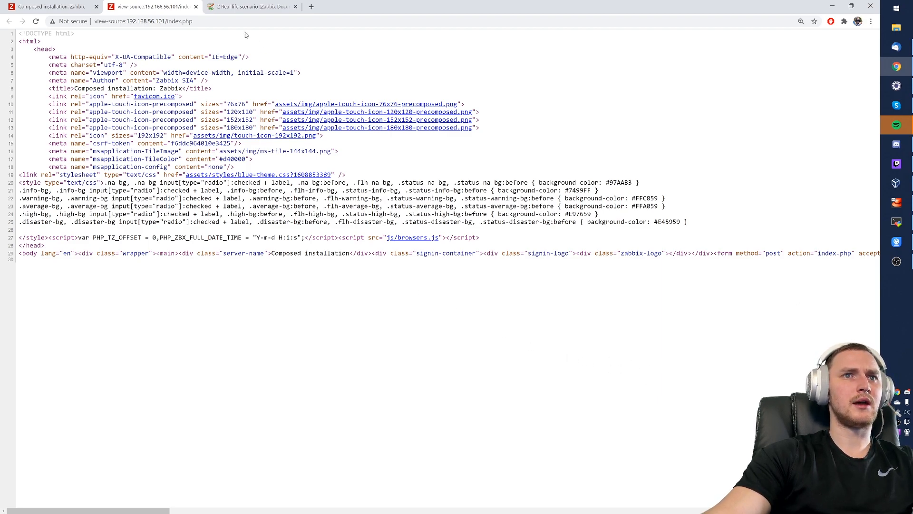
pyautogui.click(196, 6)
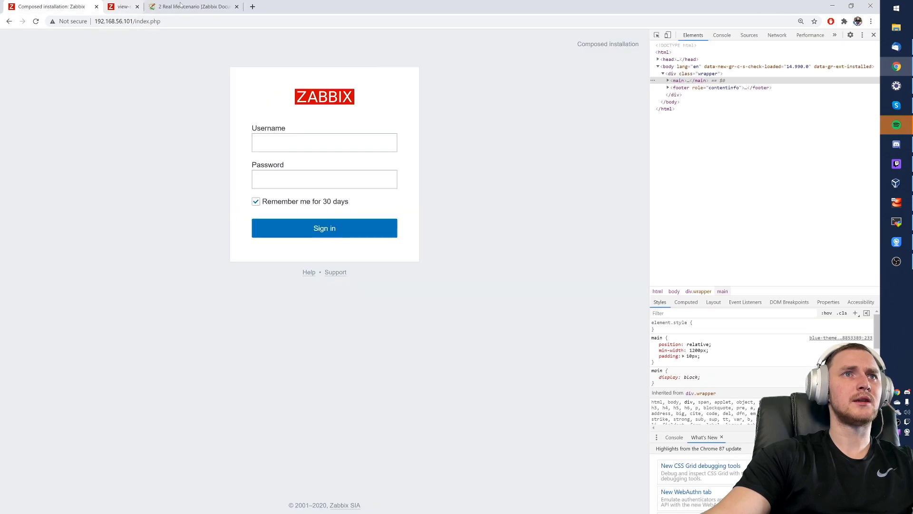
pyautogui.press('F12')
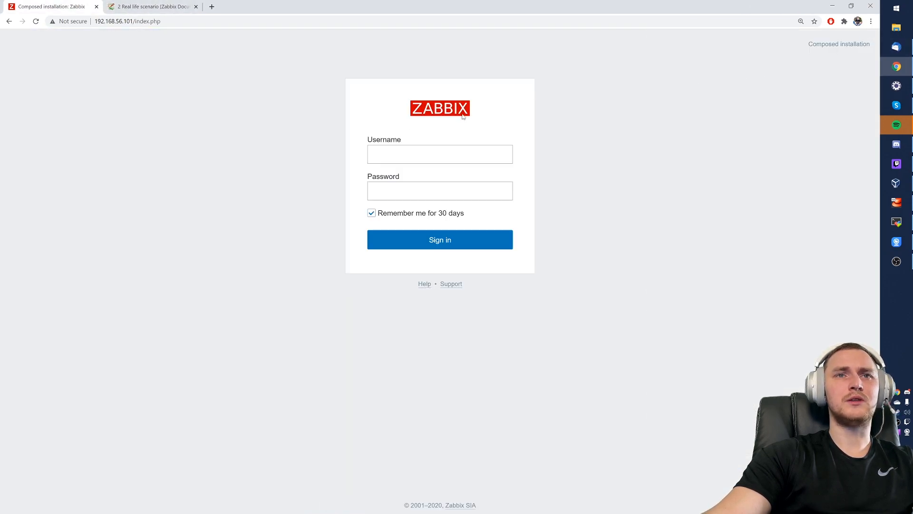
# - Sign back in as Admin and bring up the Real life scenario documentation
pyautogui.click(440, 154)
pyautogui.write('Admin')
pyautogui.press('Tab')
pyautogui.write('•••••')
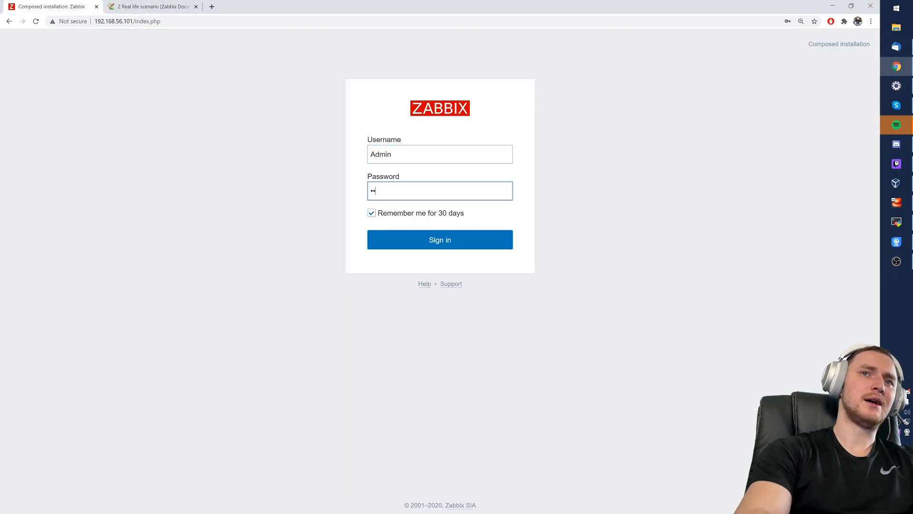
pyautogui.press('Return')
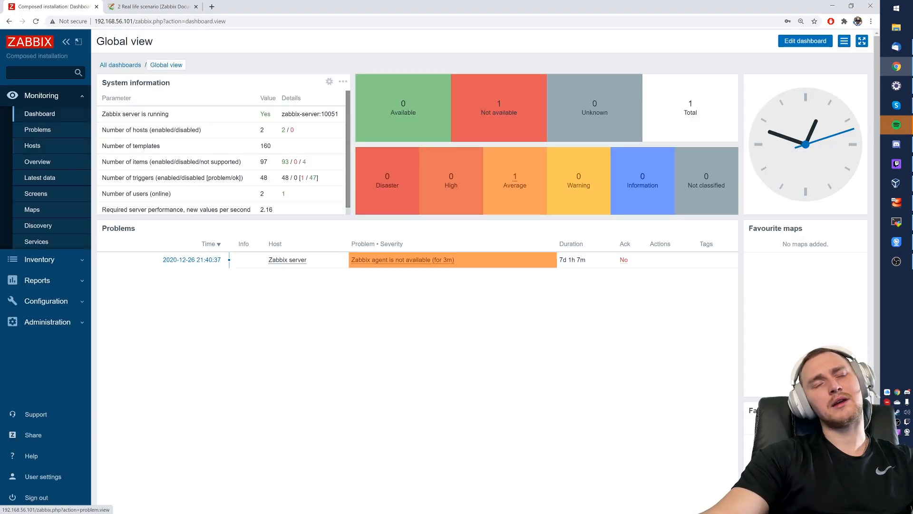
pyautogui.click(191, 5)
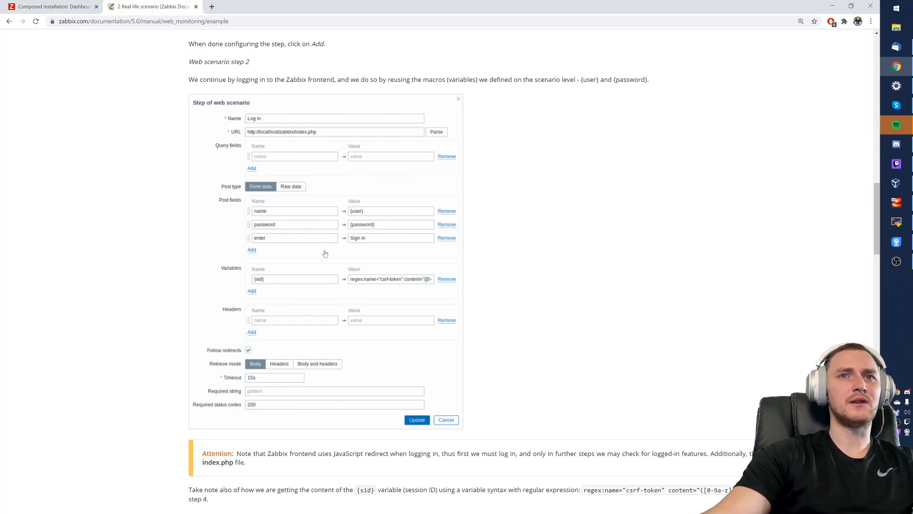
# - Read documentation steps 3 Login check and 4 Log out, then switch back to the Zabbix dashboard
pyautogui.scroll(3, 376, 257)
pyautogui.scroll(-3, 384, 263)
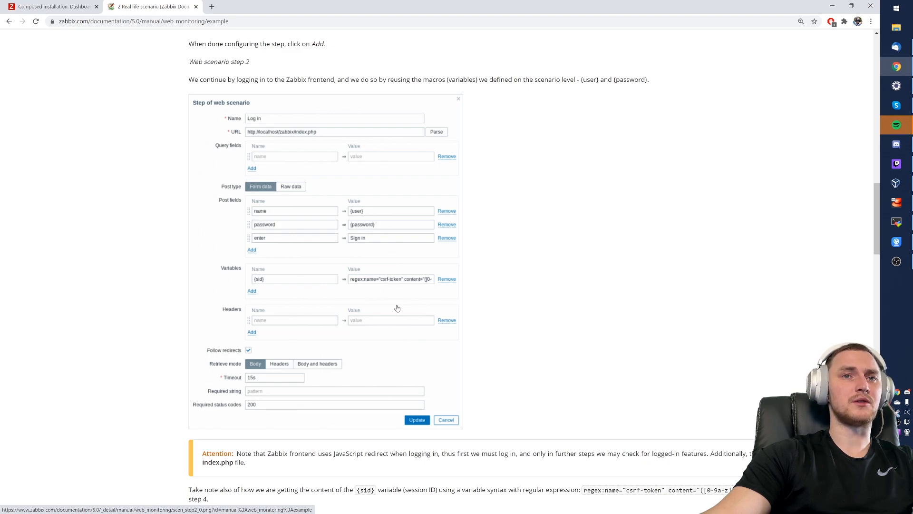
pyautogui.scroll(-1, 417, 307)
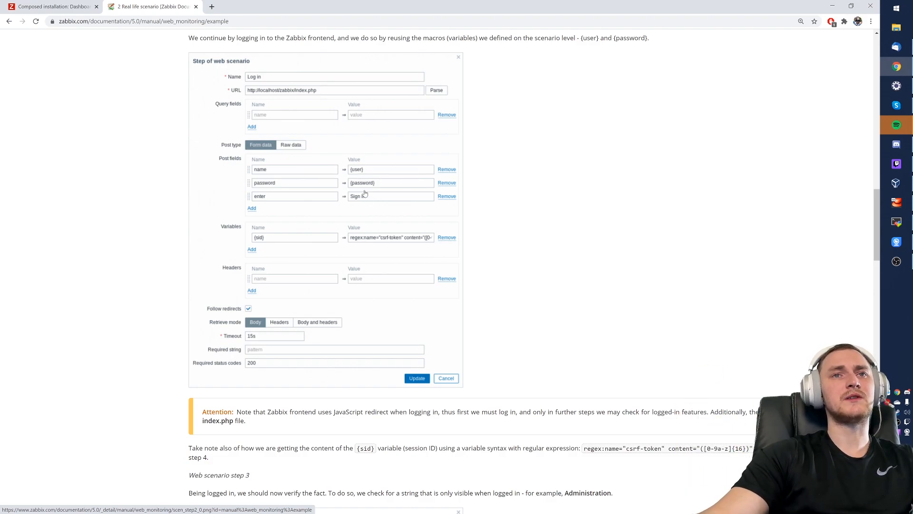
pyautogui.scroll(-4, 243, 318)
pyautogui.scroll(-5, 335, 341)
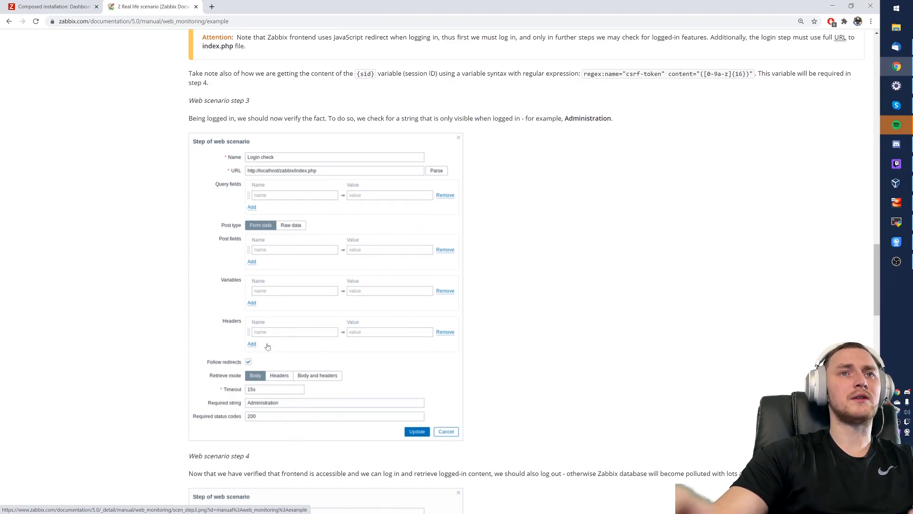
pyautogui.scroll(-2, 314, 336)
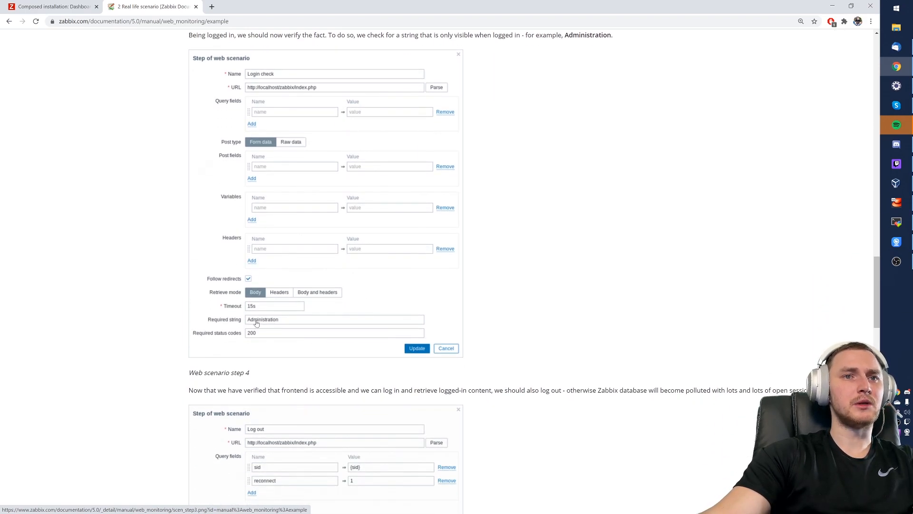
pyautogui.hotkey('ctrl', 'shift', 'Tab')
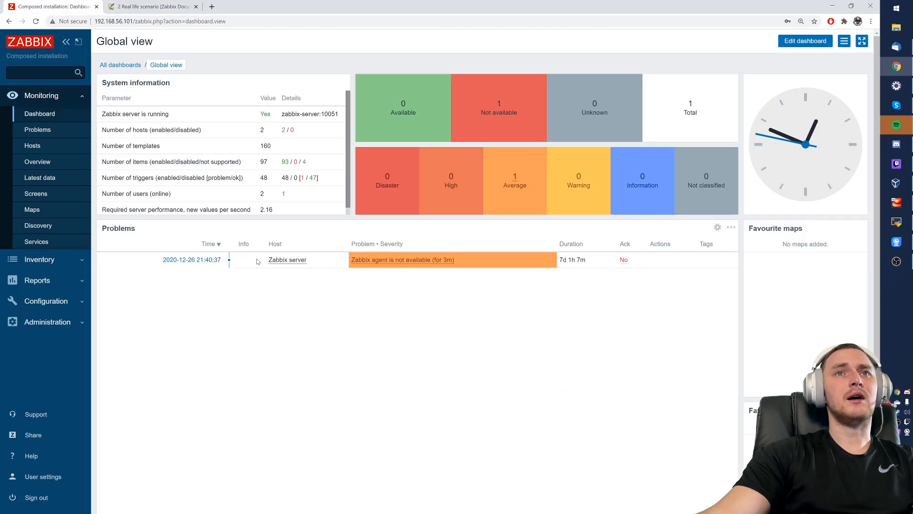
# - Open the Web monitoring example host's Items list under Configuration > Hosts, confirming it has none
pyautogui.click(52, 322)
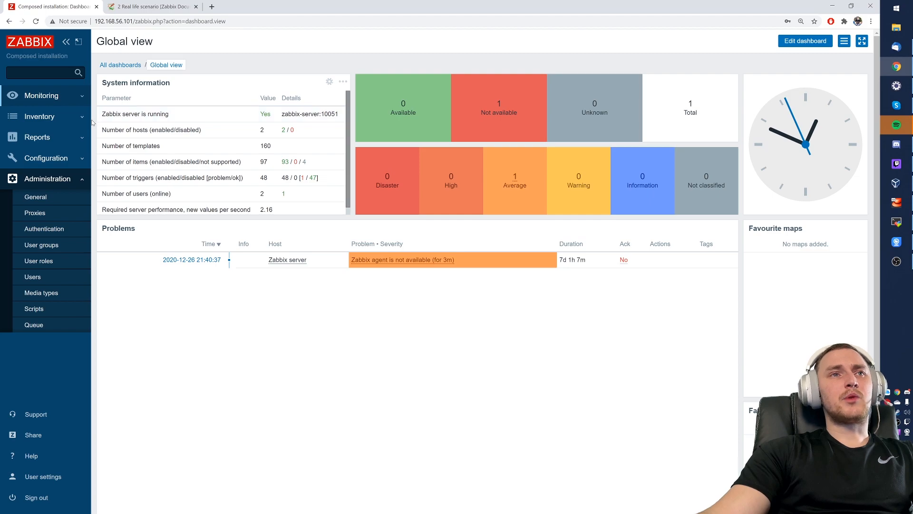
pyautogui.click(54, 160)
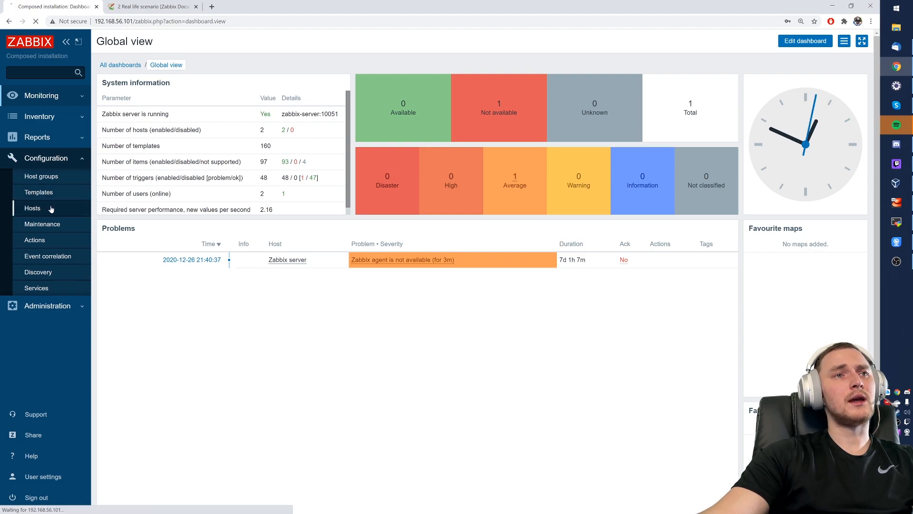
pyautogui.click(33, 208)
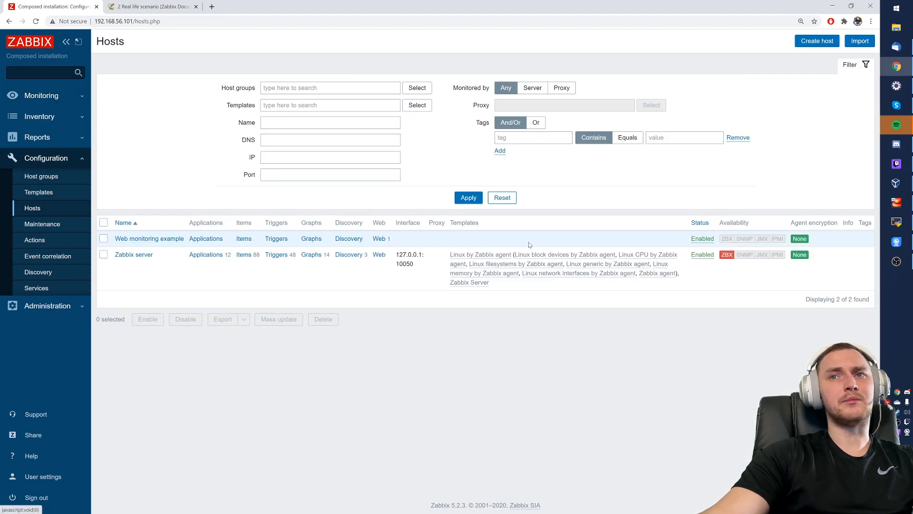
pyautogui.moveTo(404, 241); pyautogui.dragTo(370, 240)
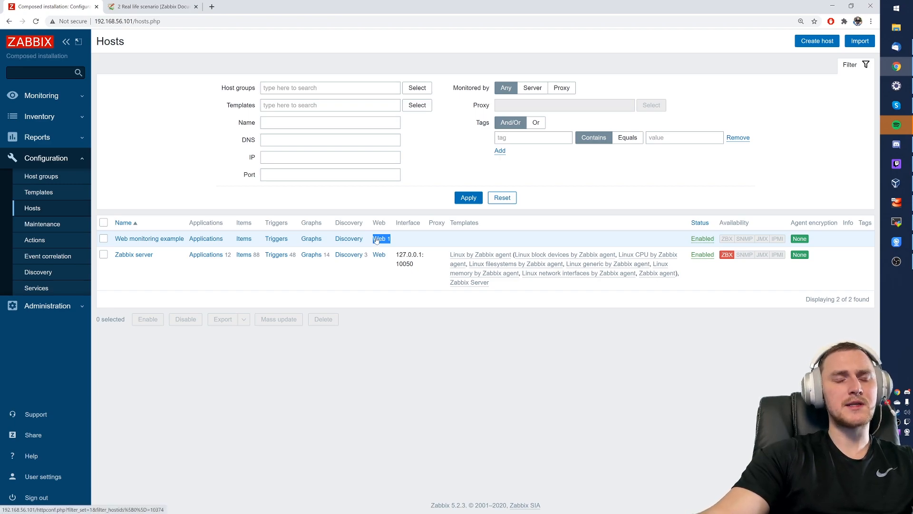
pyautogui.click(244, 239)
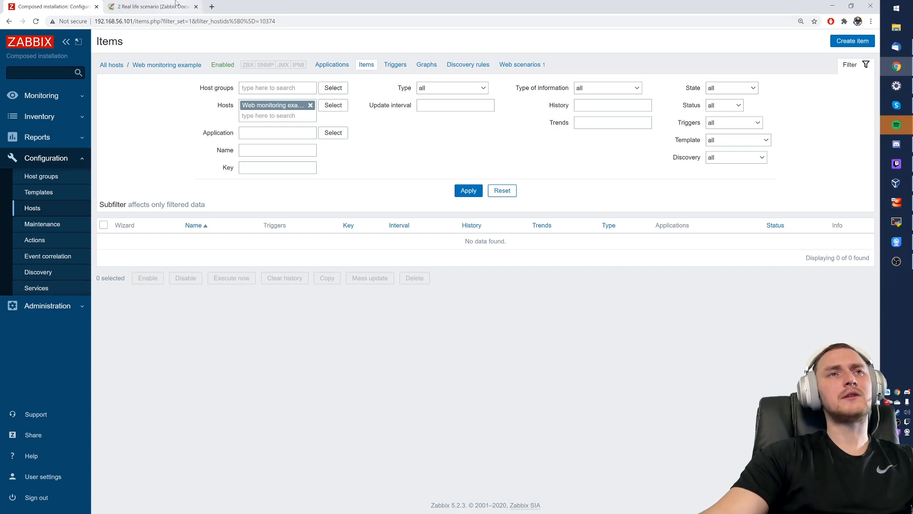
# - Return to the top of the Real life scenario documentation page
pyautogui.click(153, 6)
pyautogui.scroll(10, 156, 293)
pyautogui.scroll(15, 156, 292)
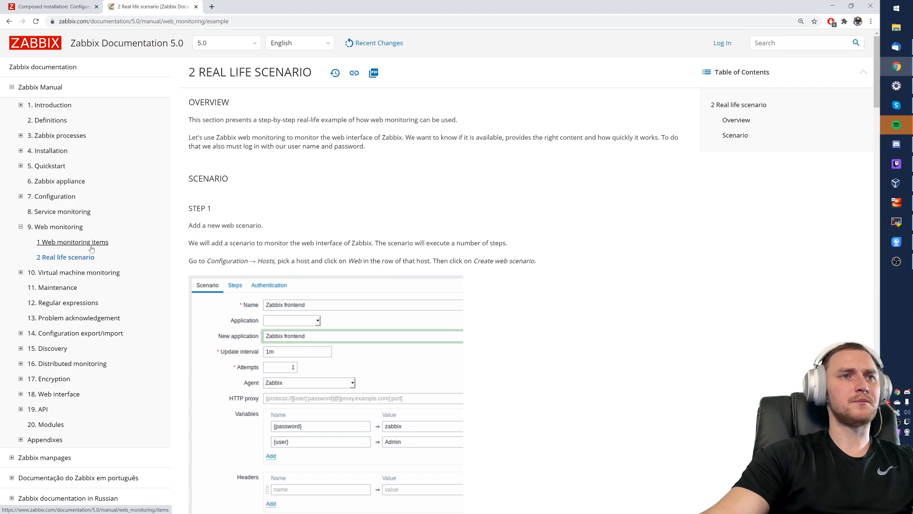
# - Open the Web monitoring items docs page, highlight scenario items like Download speed for scenario, and compare with Zabbix Items
pyautogui.click(60, 243)
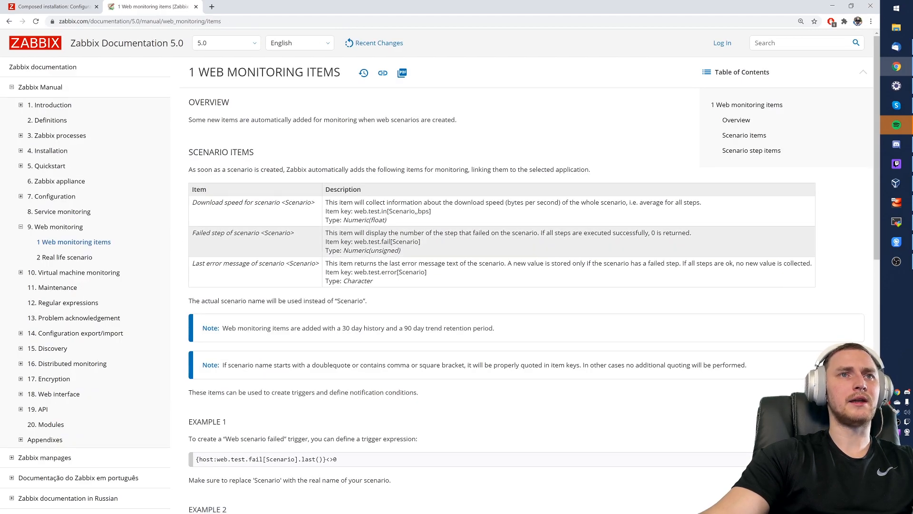
pyautogui.moveTo(198, 170); pyautogui.dragTo(421, 180)
pyautogui.moveTo(480, 178); pyautogui.dragTo(579, 171)
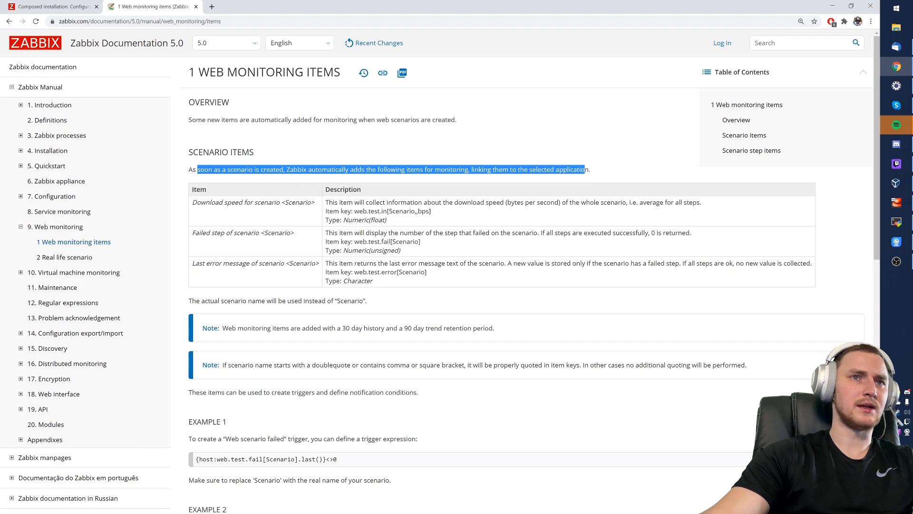
pyautogui.moveTo(192, 202); pyautogui.dragTo(320, 203)
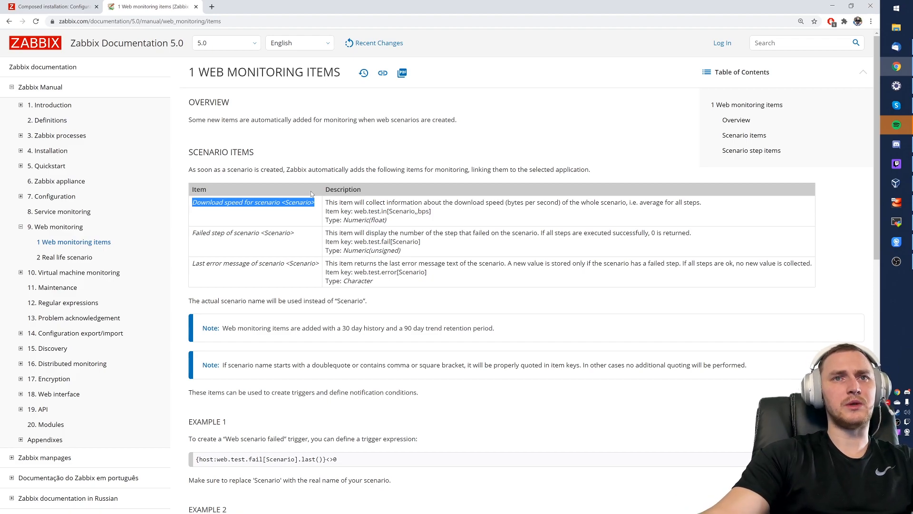
pyautogui.moveTo(191, 236); pyautogui.dragTo(287, 234)
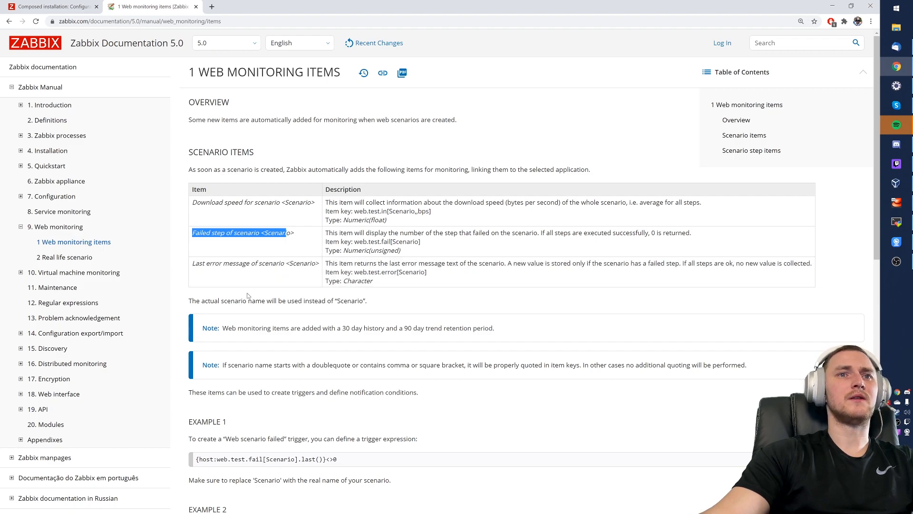
pyautogui.scroll(-1, 272, 271)
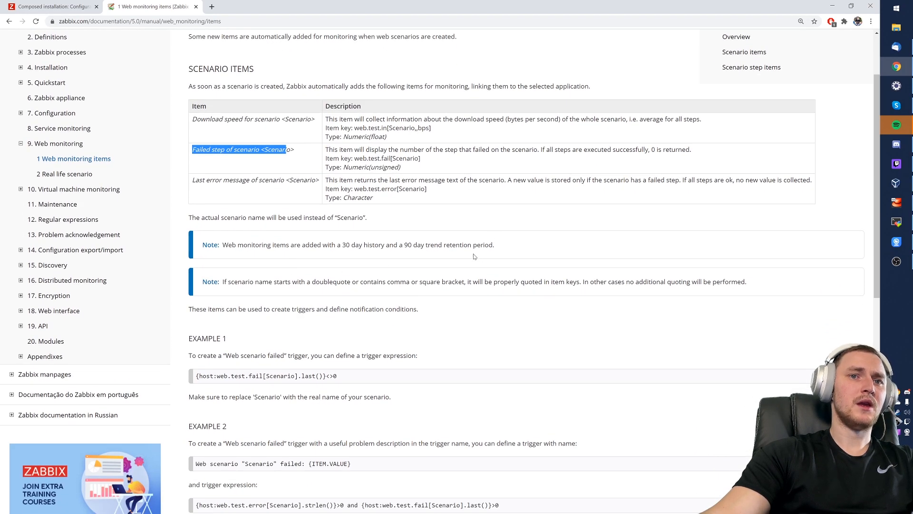
pyautogui.scroll(1, 442, 234)
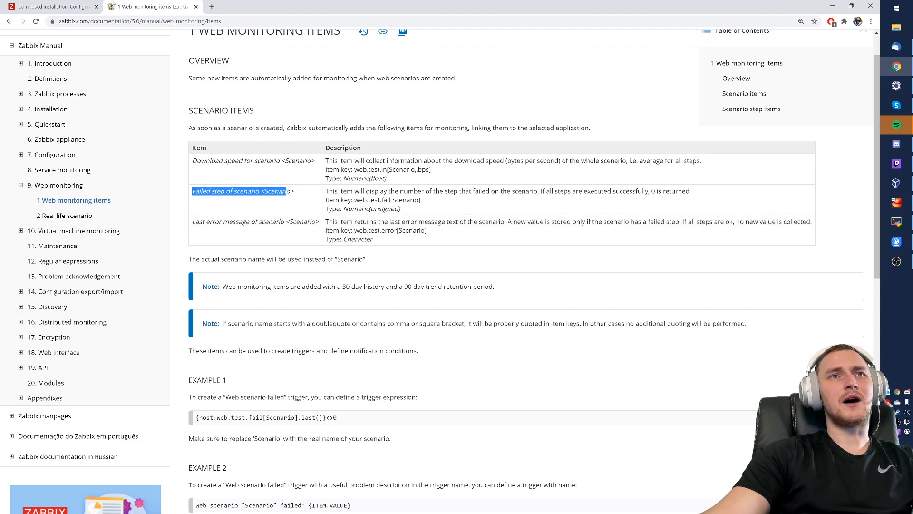
pyautogui.click(61, 4)
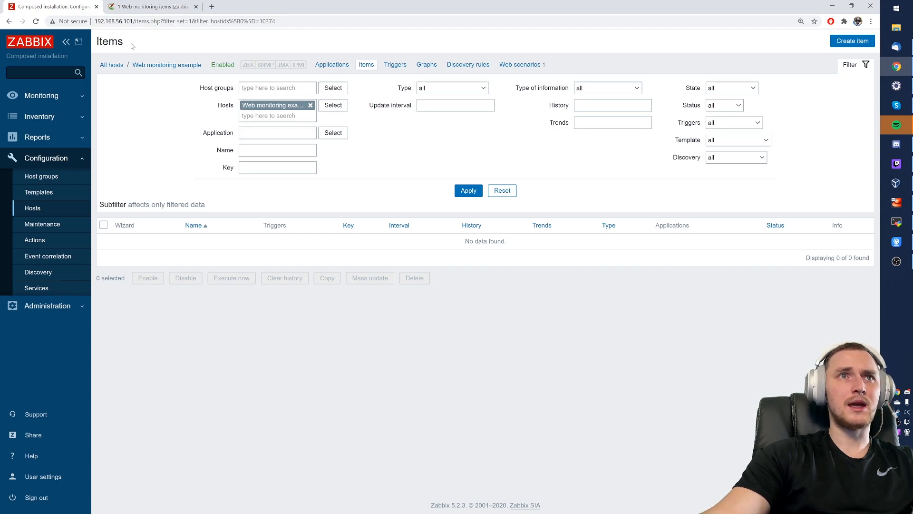
pyautogui.click(154, 6)
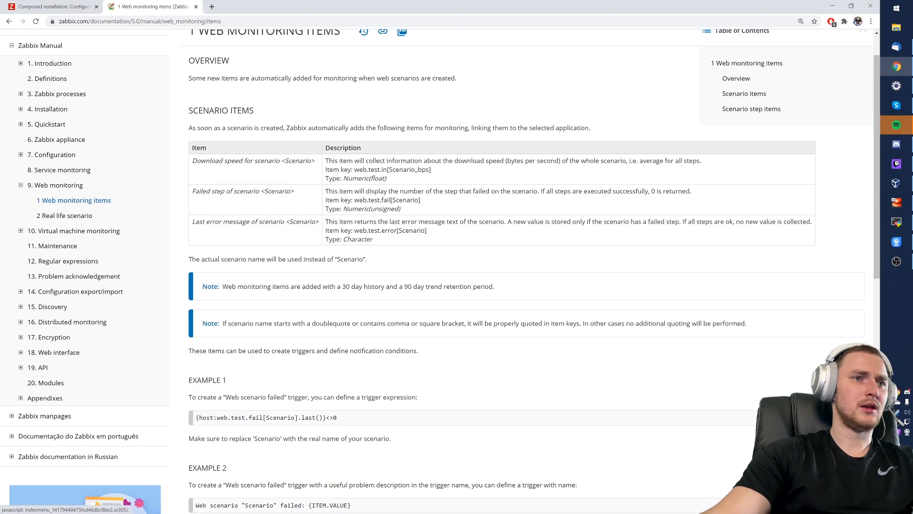
# - Expand 19. API > Method reference > Item in the documentation sidebar
pyautogui.click(27, 370)
pyautogui.scroll(-4, 29, 333)
pyautogui.click(29, 217)
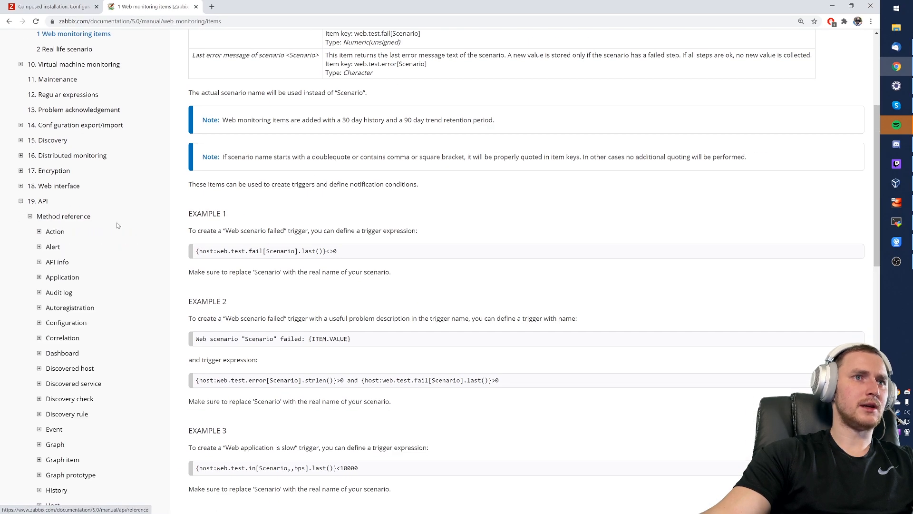
pyautogui.scroll(-2, 100, 261)
pyautogui.scroll(-5, 96, 256)
pyautogui.click(53, 305)
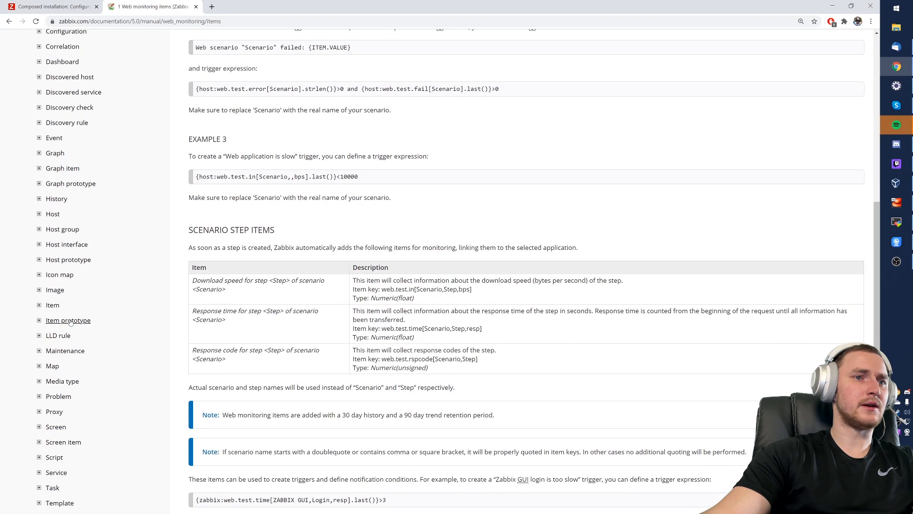
# - Find and highlight the webitems parameter on the item.get documentation page by searching 'web'
pyautogui.click(67, 366)
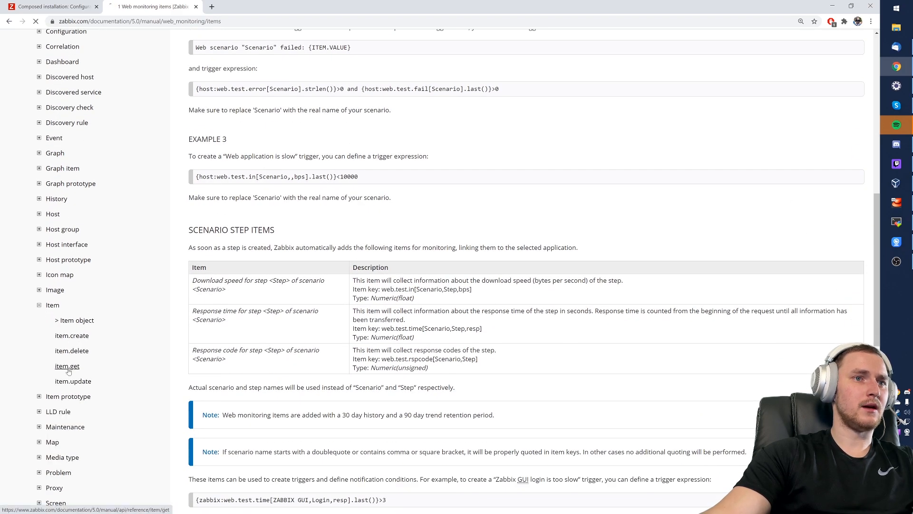
pyautogui.hotkey('ctrl', 'f')
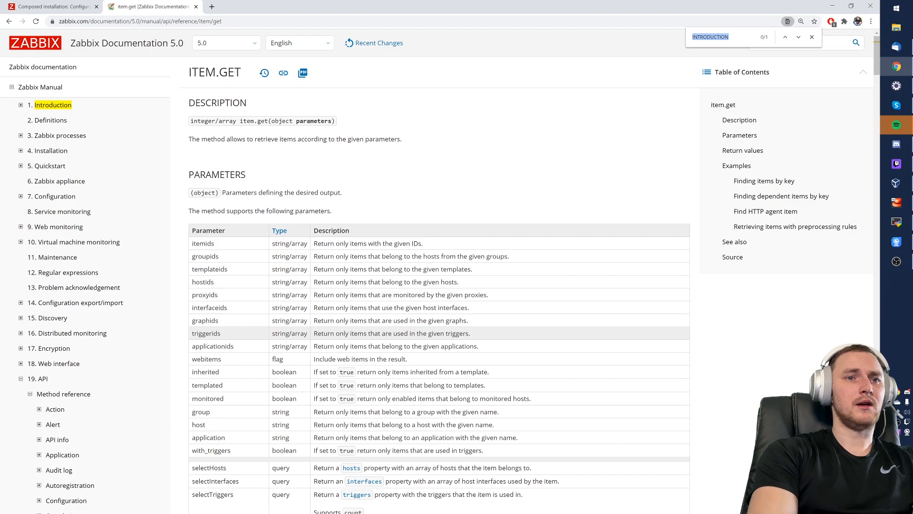
pyautogui.write('web')
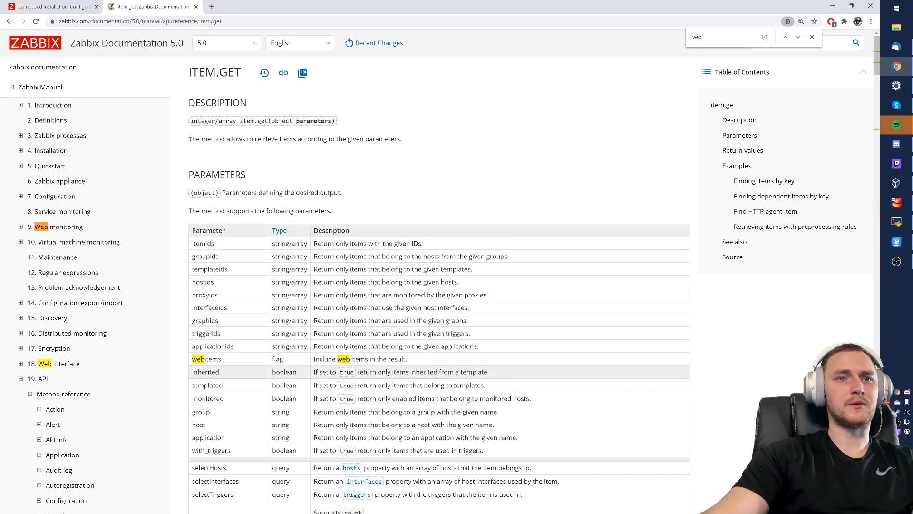
pyautogui.moveTo(197, 359); pyautogui.dragTo(413, 368)
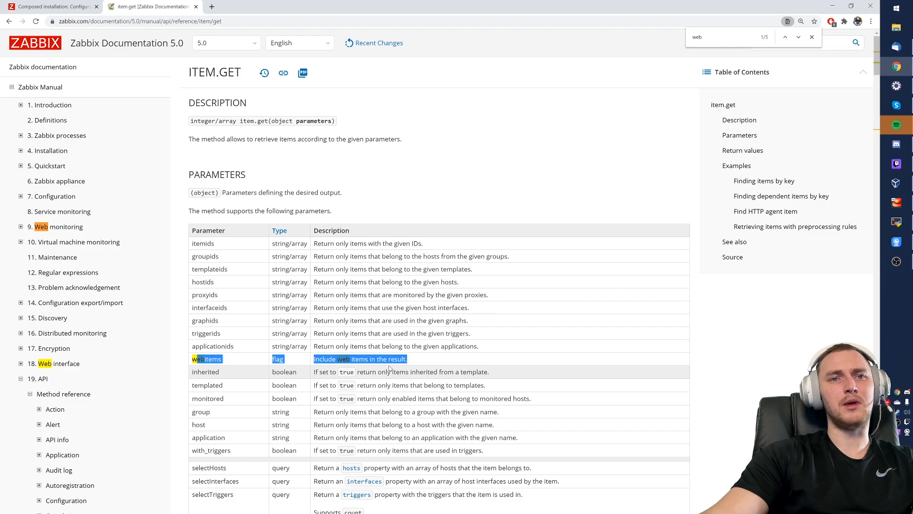
# - Return to the Web monitoring example host's Items page, which still shows 0 of 0
pyautogui.click(52, 6)
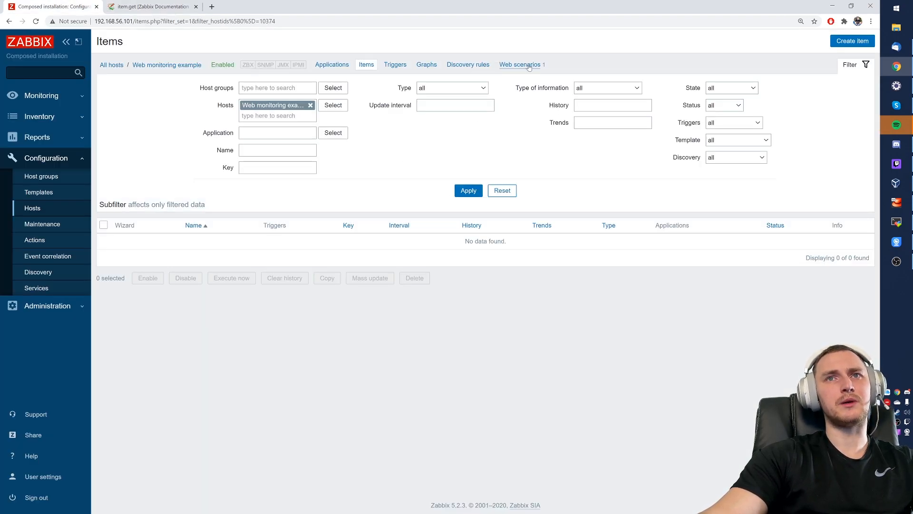
pyautogui.click(164, 5)
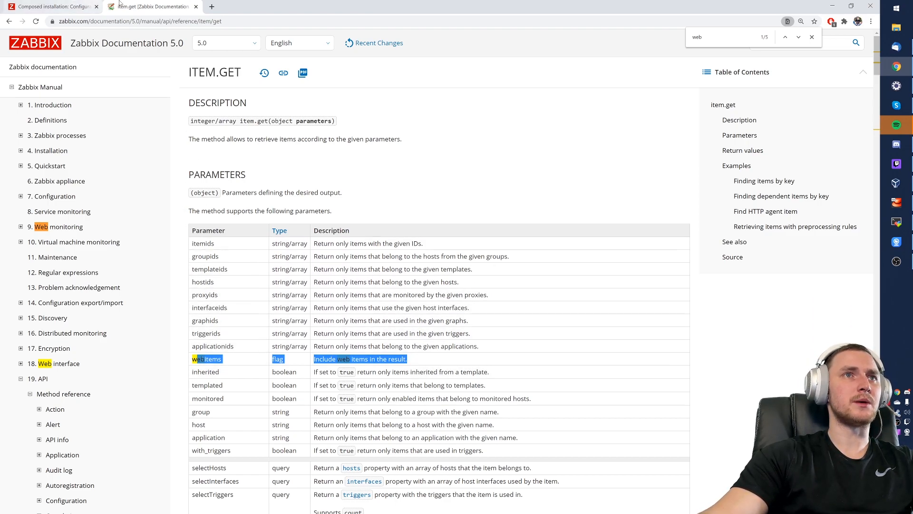
pyautogui.click(9, 21)
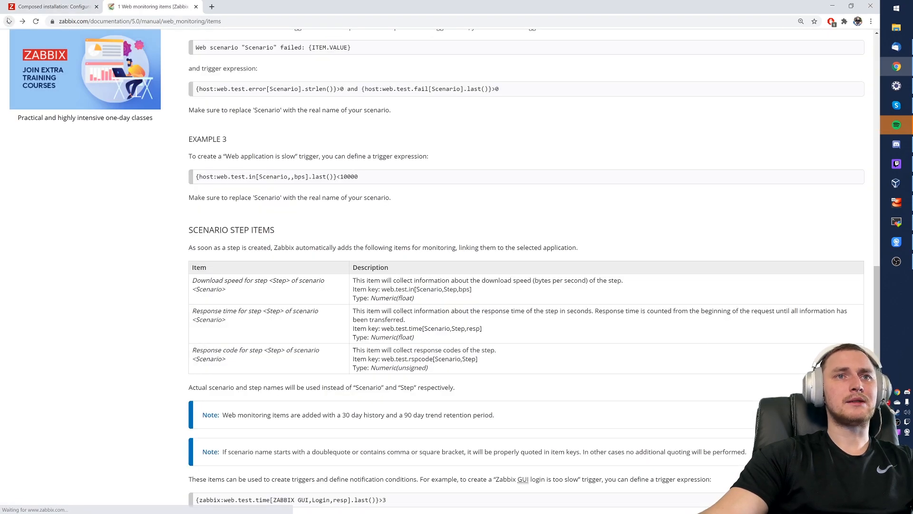
pyautogui.scroll(3, 440, 342)
pyautogui.scroll(2, 440, 341)
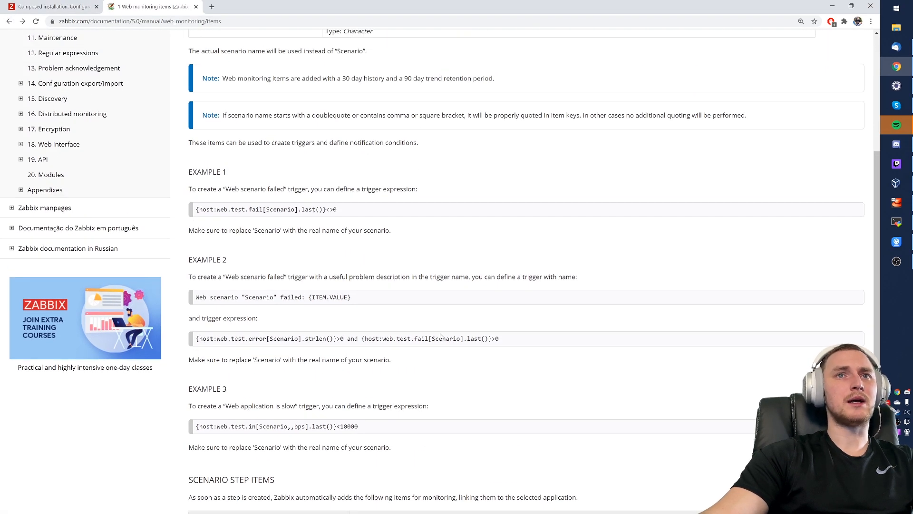
pyautogui.scroll(5, 431, 313)
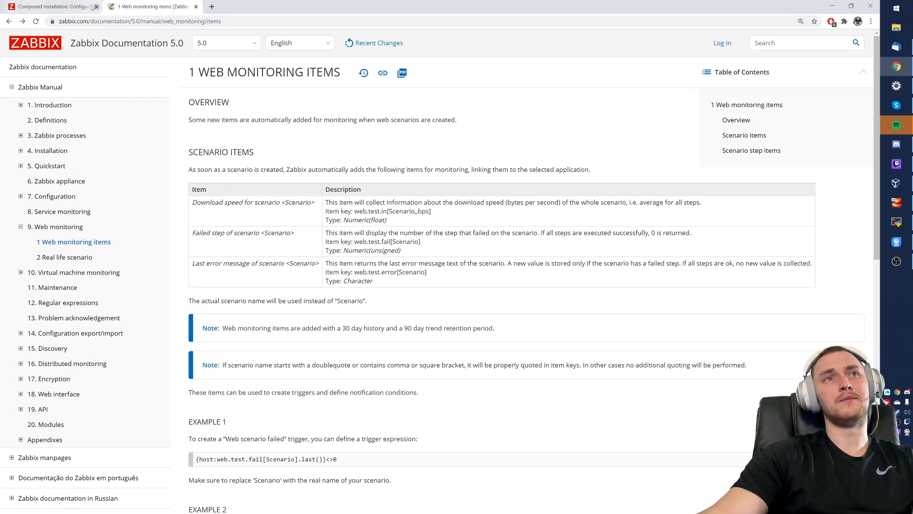
pyautogui.click(61, 5)
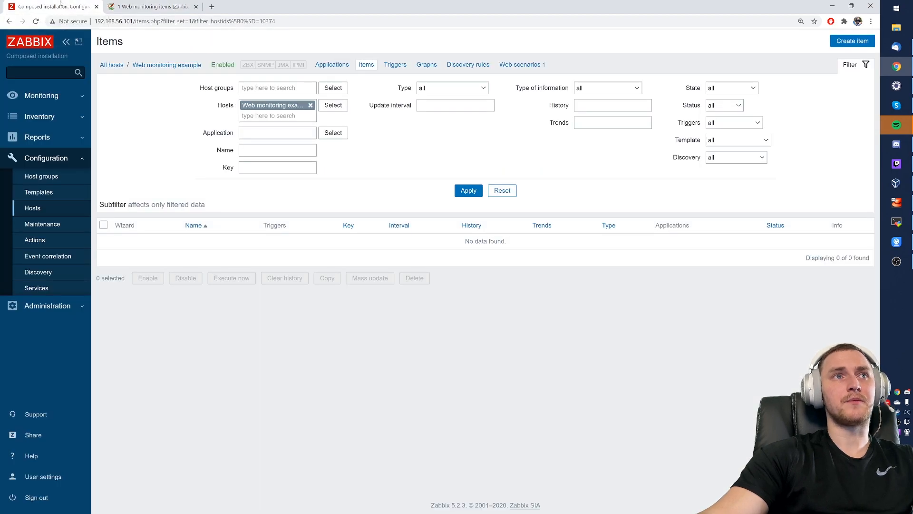
# - Start a new trigger on the host, briefly opening and cancelling an expression condition
pyautogui.click(392, 67)
pyautogui.click(850, 41)
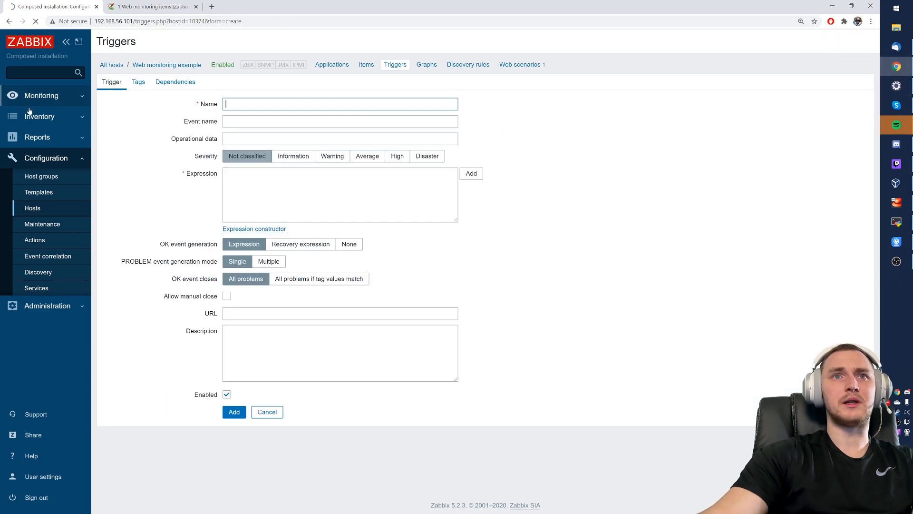
pyautogui.click(479, 176)
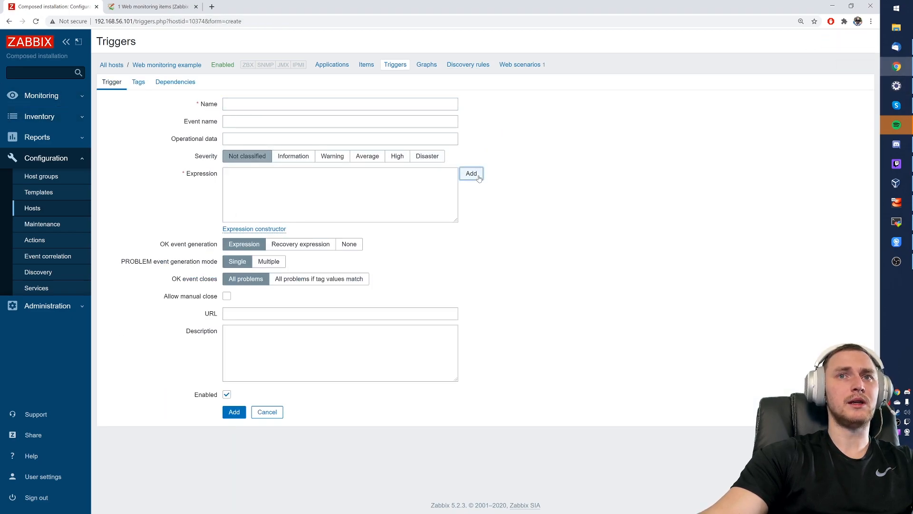
pyautogui.click(501, 241)
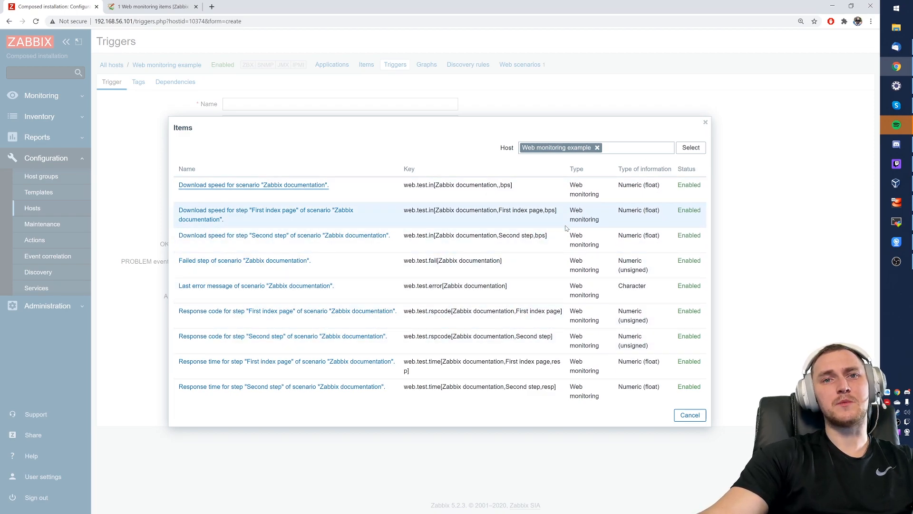
pyautogui.click(706, 123)
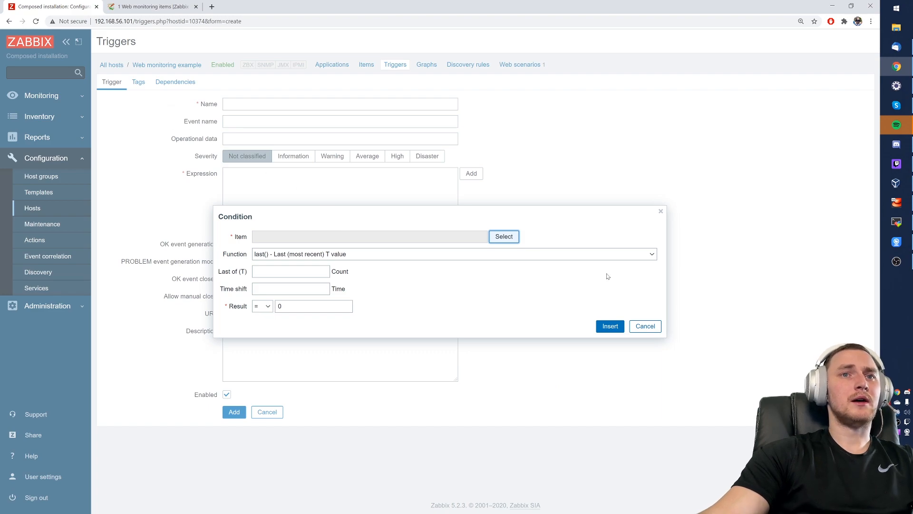
pyautogui.click(645, 326)
# - Name the trigger 'Download speed is too high', set severity High, and begin an expression condition
pyautogui.click(252, 102)
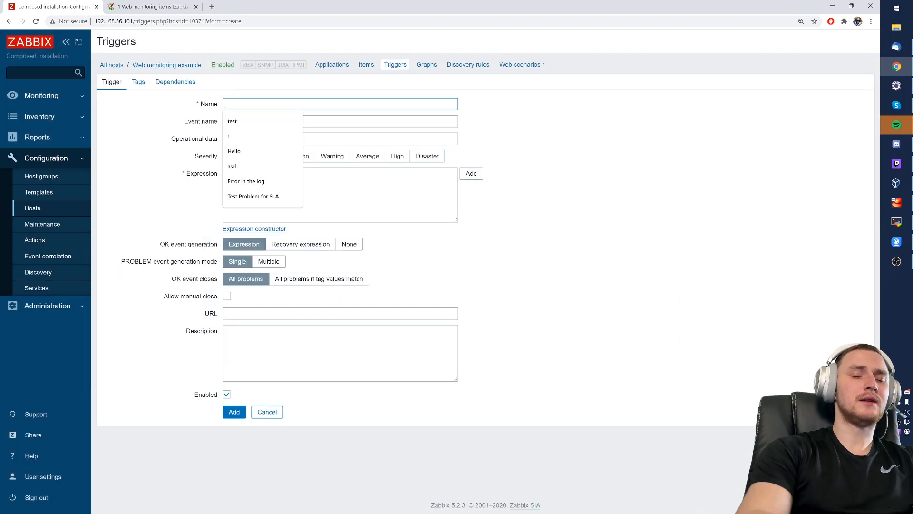
pyautogui.write('Download speed i')
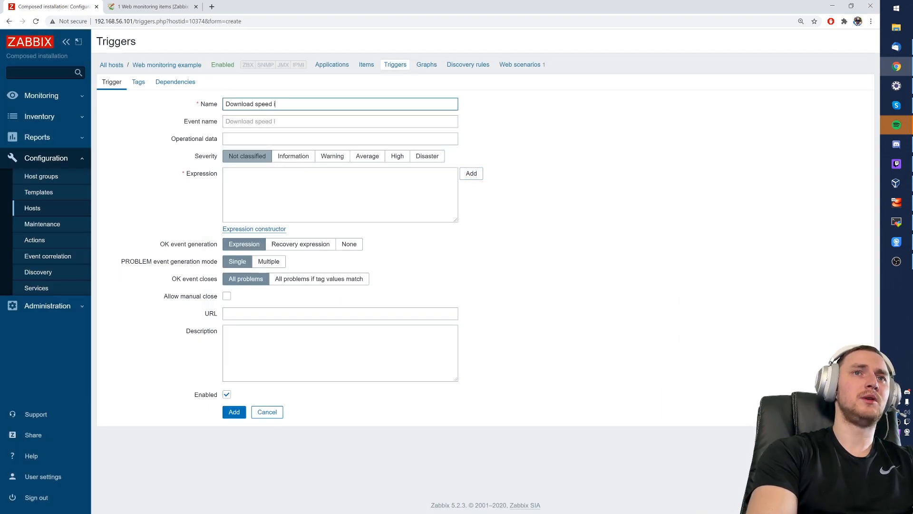
pyautogui.write('s too hj')
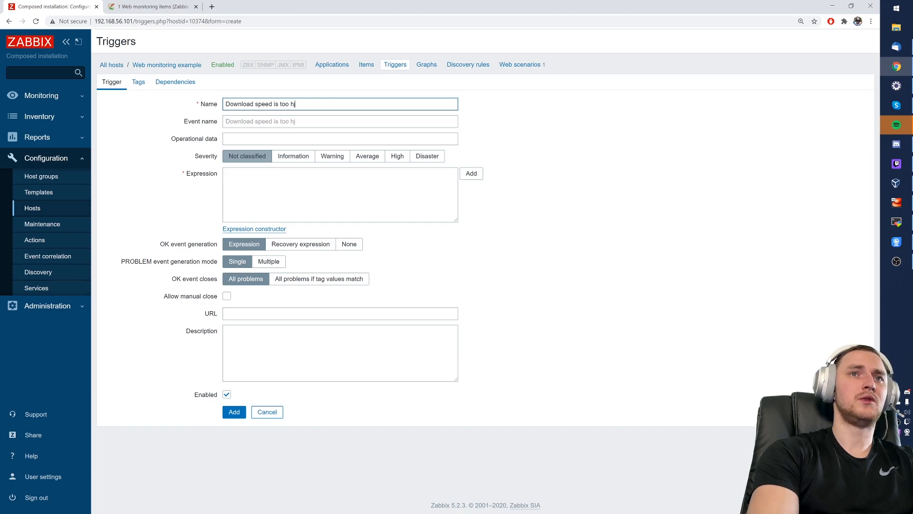
pyautogui.write('igh')
pyautogui.press('Tab')
pyautogui.press('Tab')
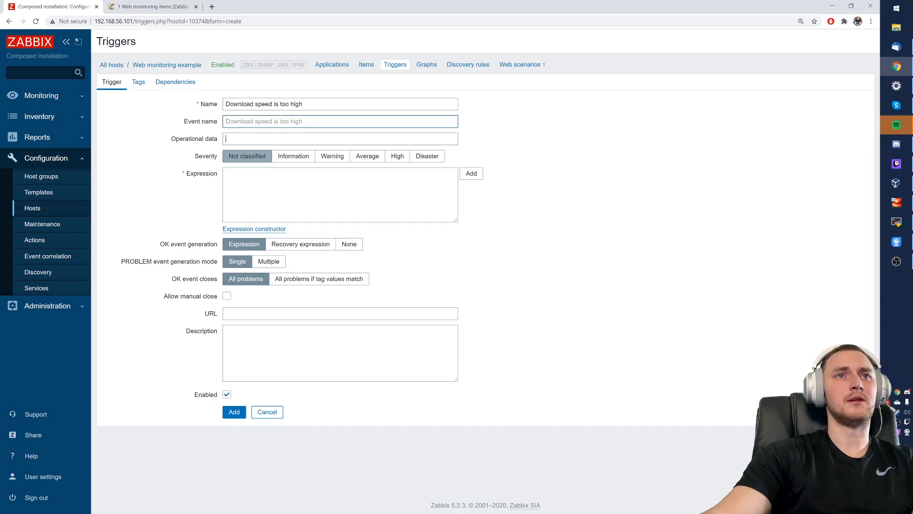
pyautogui.click(402, 161)
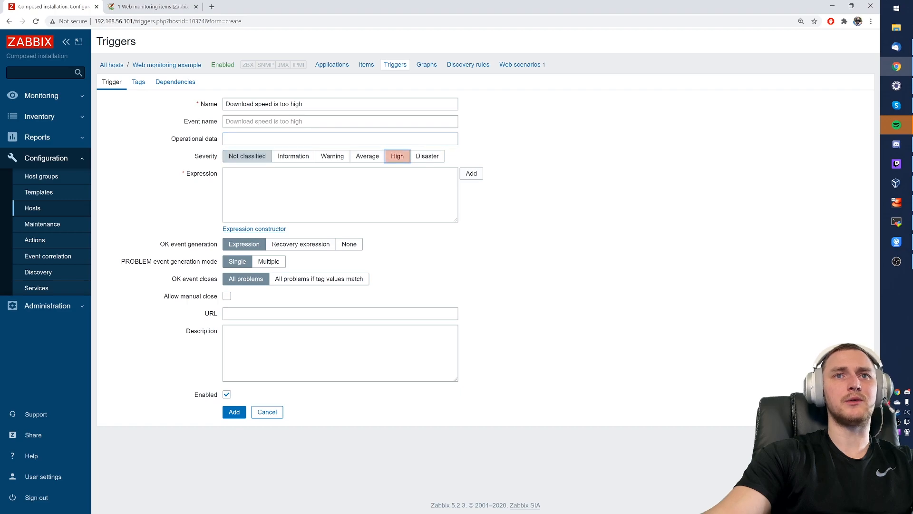
pyautogui.press('Tab')
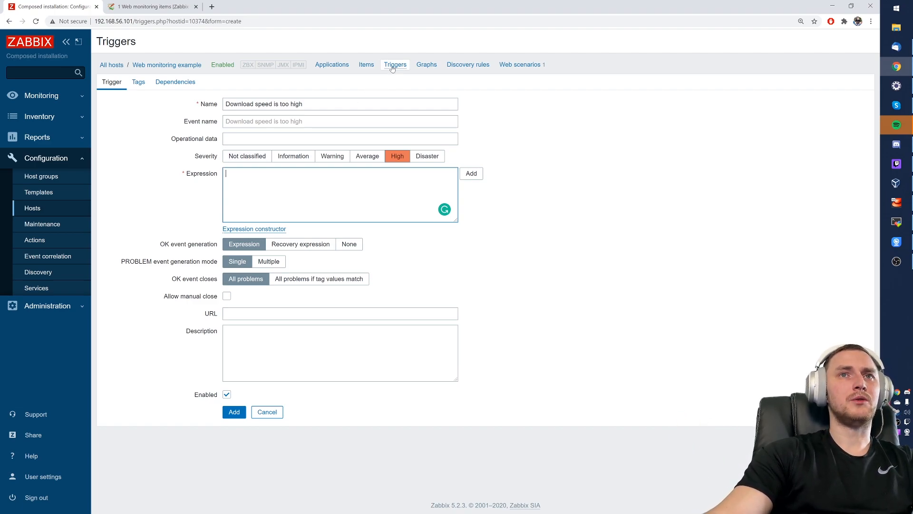
pyautogui.moveTo(378, 69); pyautogui.dragTo(356, 64)
pyautogui.click(564, 223)
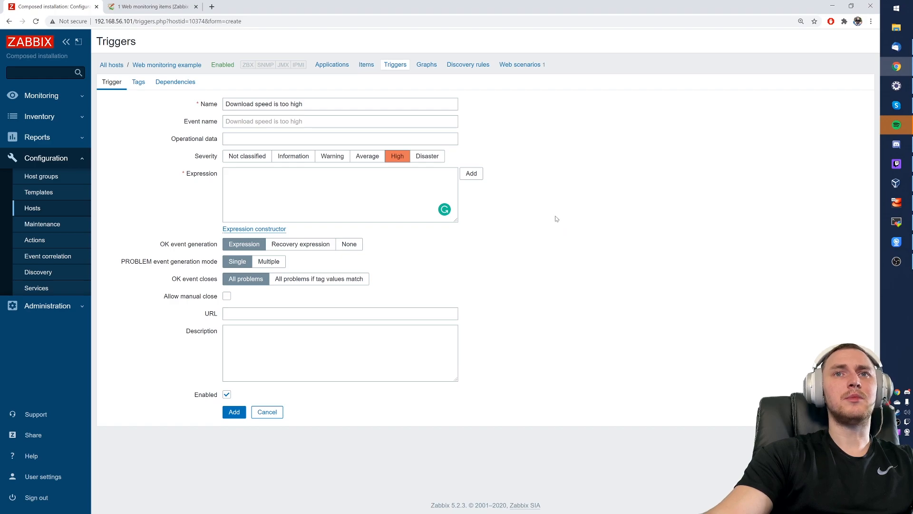
pyautogui.click(472, 174)
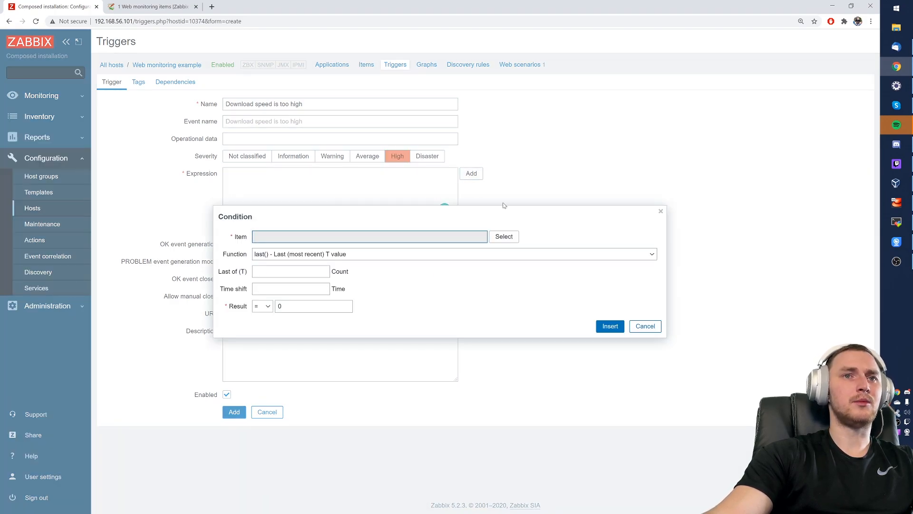
# - Insert a condition on the First index page download speed item and change its operator to '>'
pyautogui.click(507, 238)
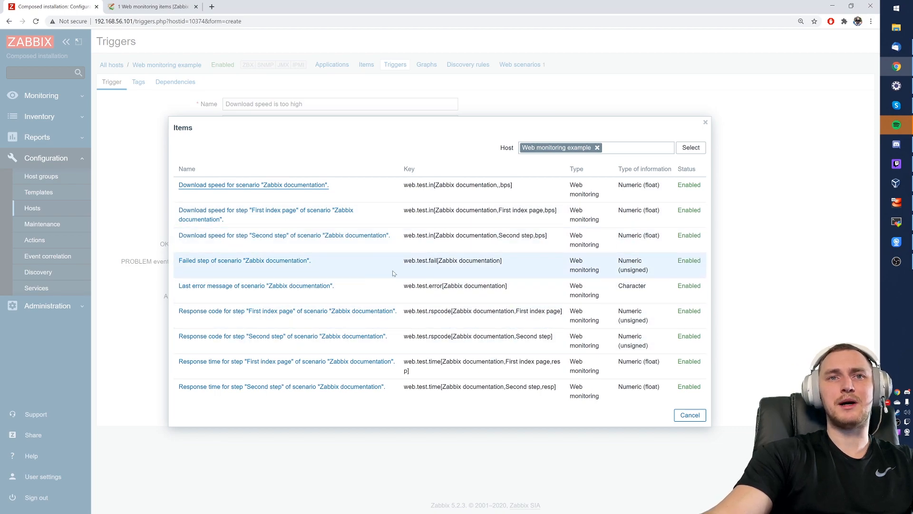
pyautogui.hotkey('ctrl', 'f')
pyautogui.write('downl;oa')
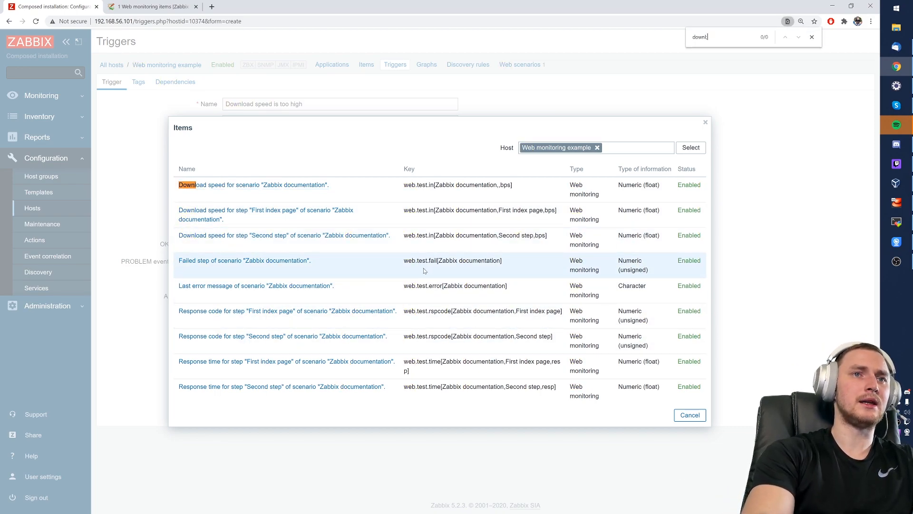
pyautogui.press('BackSpace')
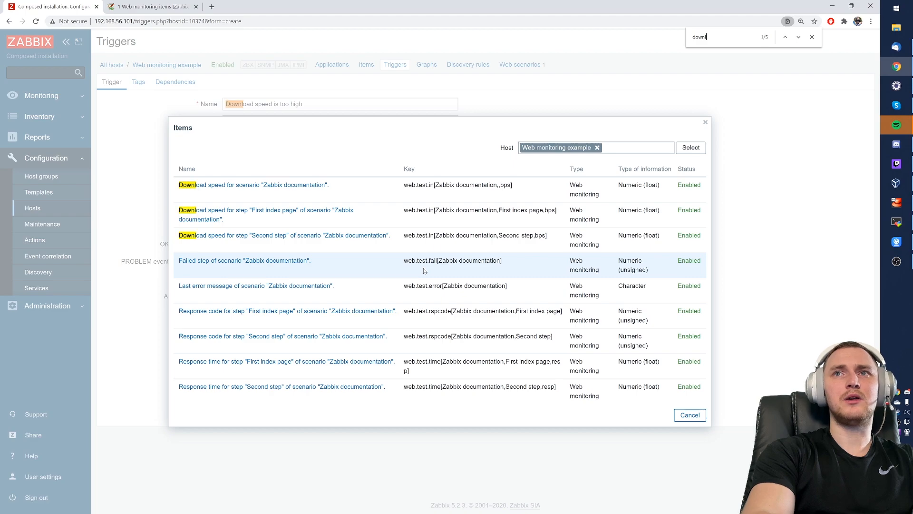
pyautogui.write('oad')
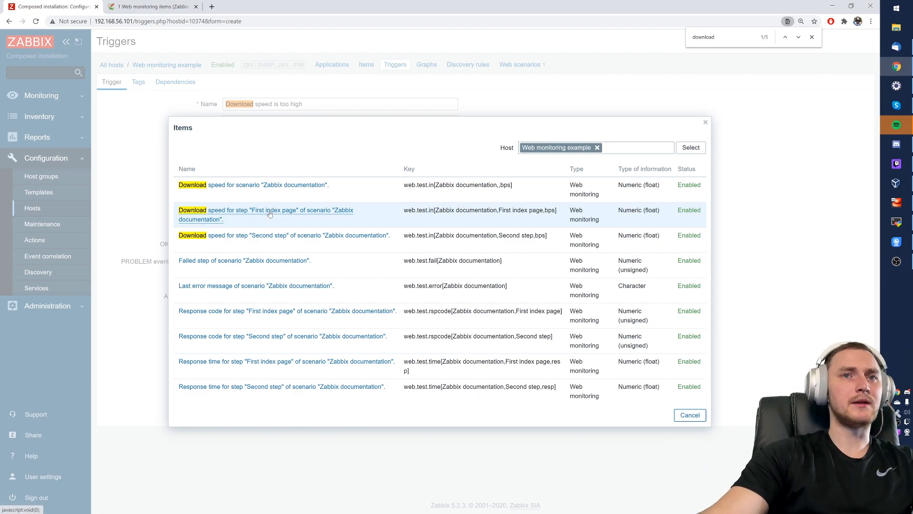
pyautogui.click(299, 216)
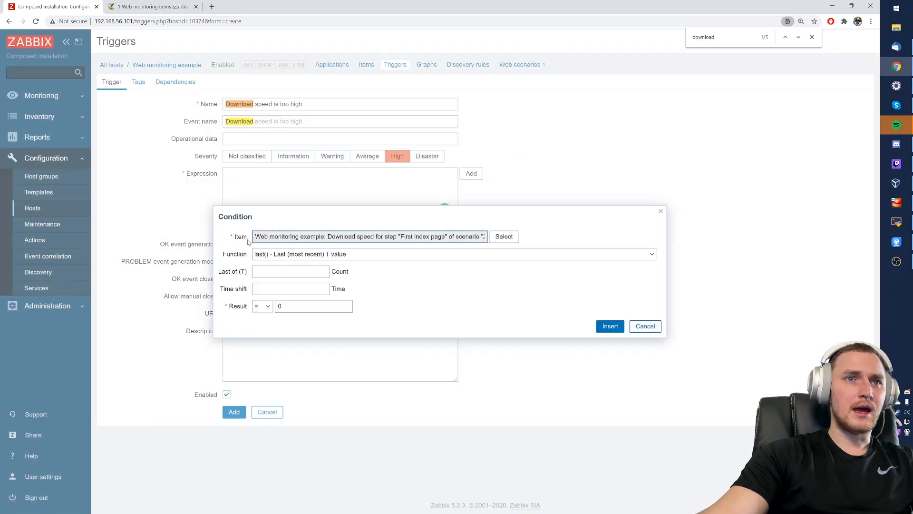
pyautogui.click(611, 326)
pyautogui.moveTo(229, 174); pyautogui.dragTo(357, 181)
pyautogui.click(372, 181)
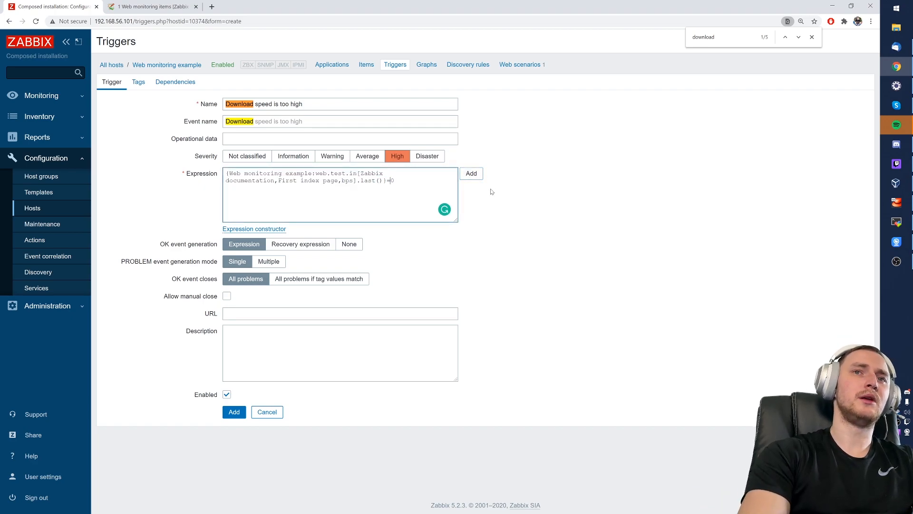
pyautogui.write('>5')
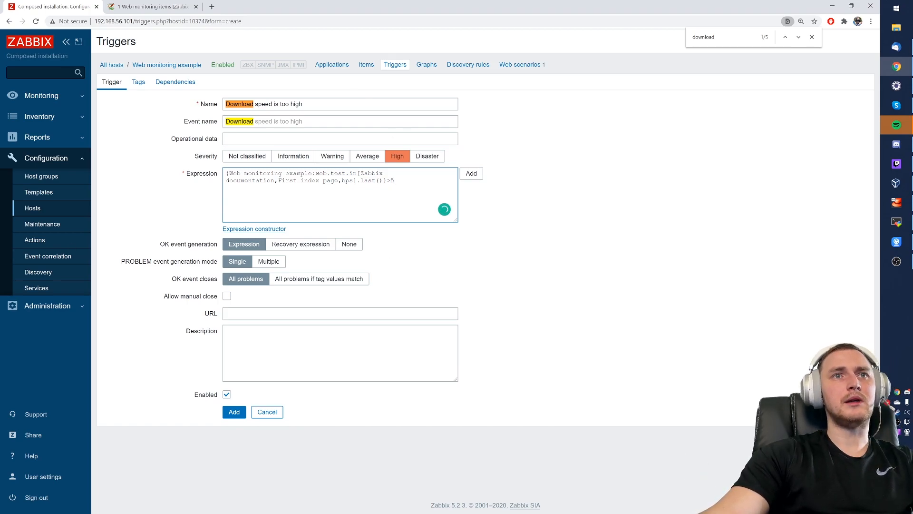
# - Save the High trigger and run config_cache_reload in the server terminal
pyautogui.click(234, 412)
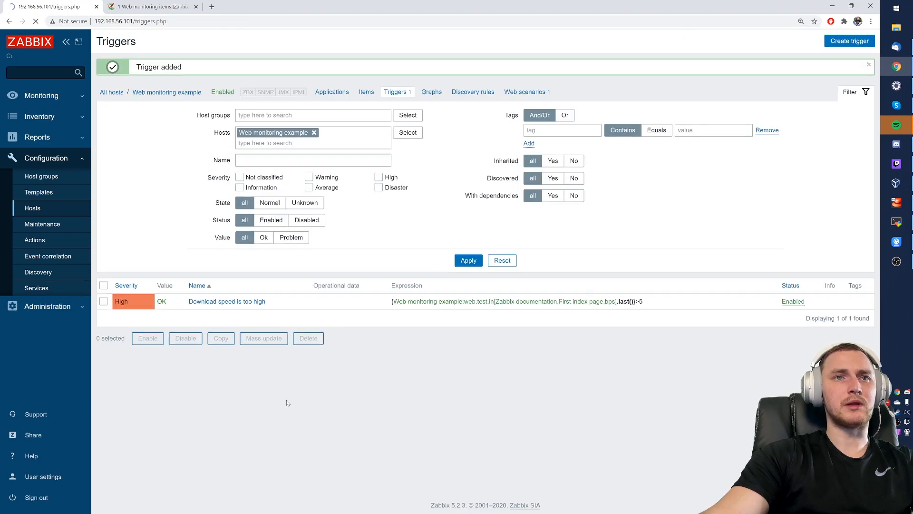
pyautogui.click(897, 222)
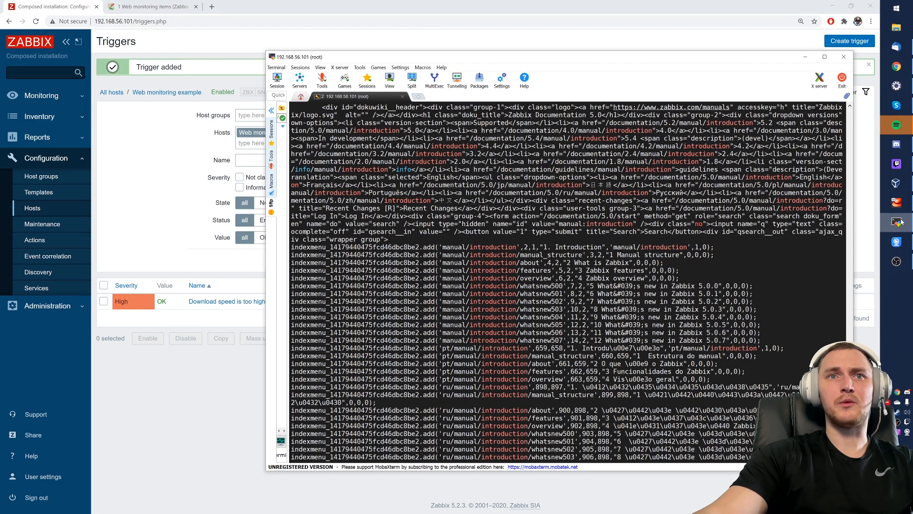
pyautogui.press('Return')
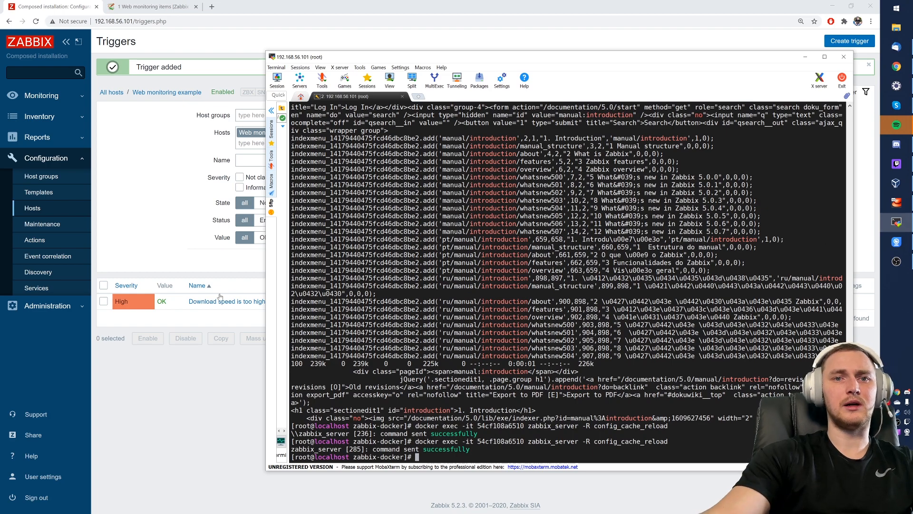
pyautogui.click(897, 222)
# - Check the First index page speed in the Zabbix documentation scenario, then open the Global view dashboard
pyautogui.click(39, 96)
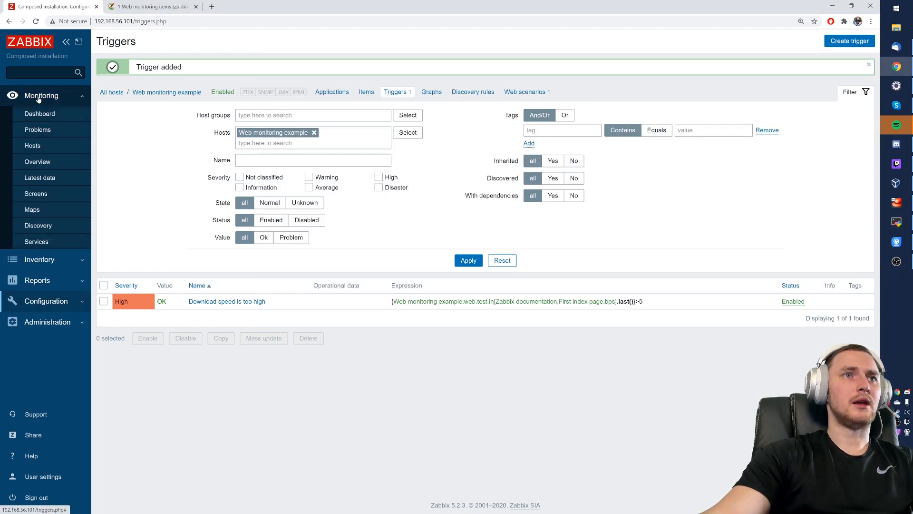
pyautogui.click(32, 146)
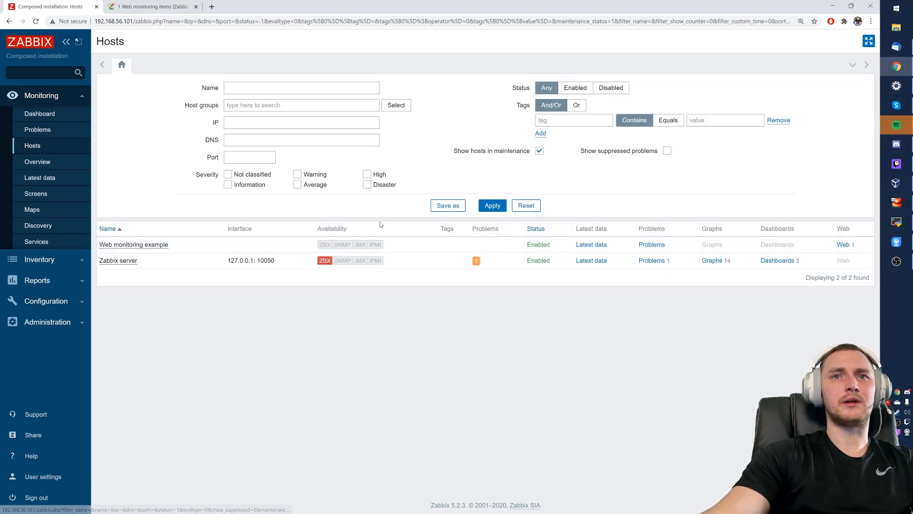
pyautogui.click(844, 248)
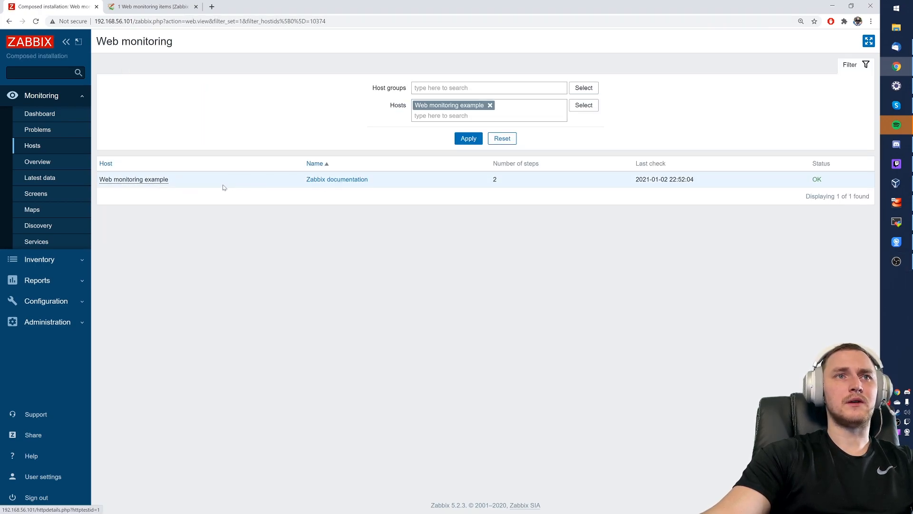
pyautogui.click(349, 181)
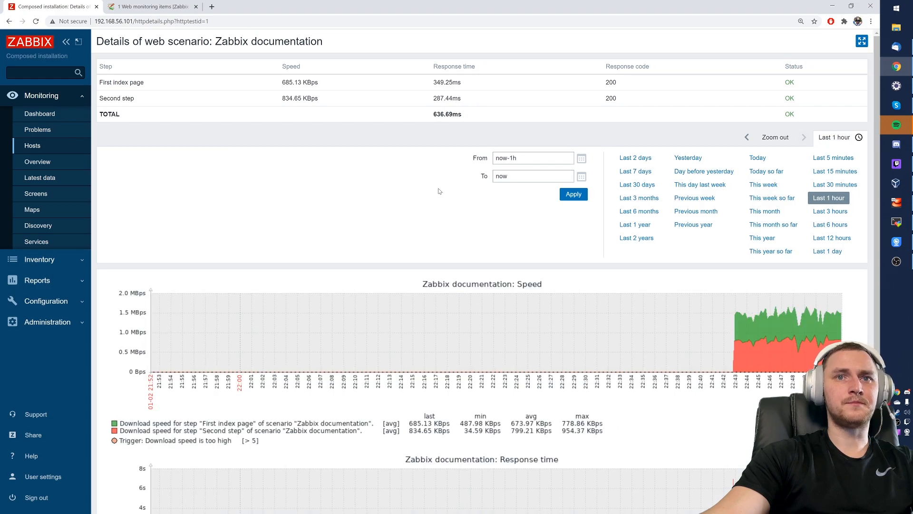
pyautogui.scroll(-5, 449, 194)
pyautogui.scroll(3, 471, 198)
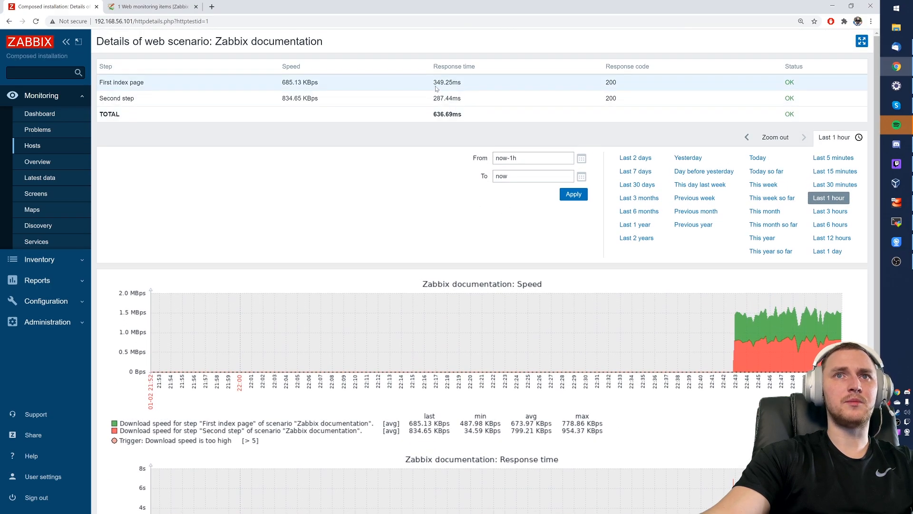
pyautogui.moveTo(276, 84); pyautogui.dragTo(333, 101)
pyautogui.click(333, 137)
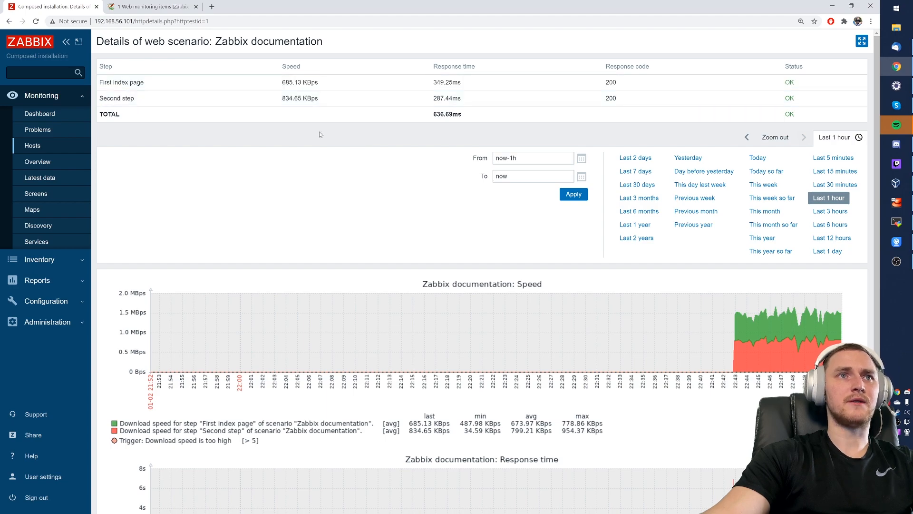
pyautogui.click(40, 114)
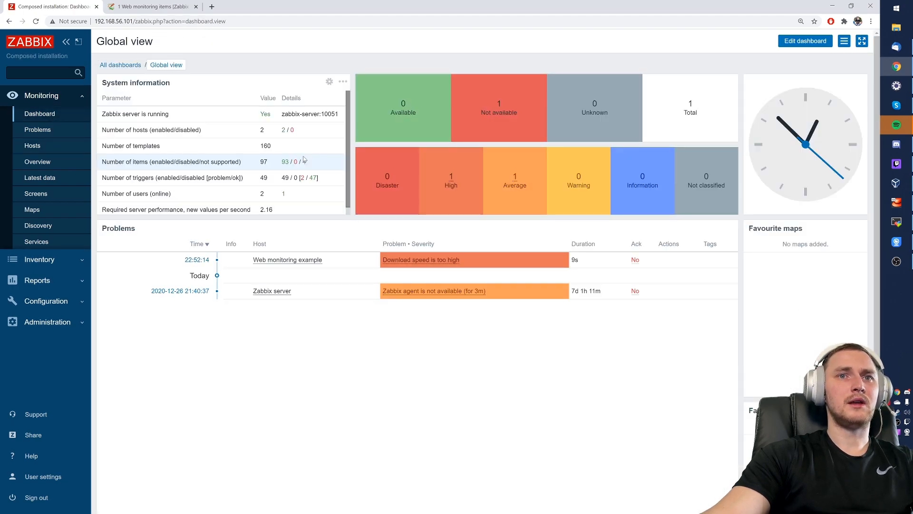
# - Inspect the High 'Download speed is too high' problem event on the dashboard, then dismiss its details
pyautogui.moveTo(382, 260); pyautogui.dragTo(459, 260)
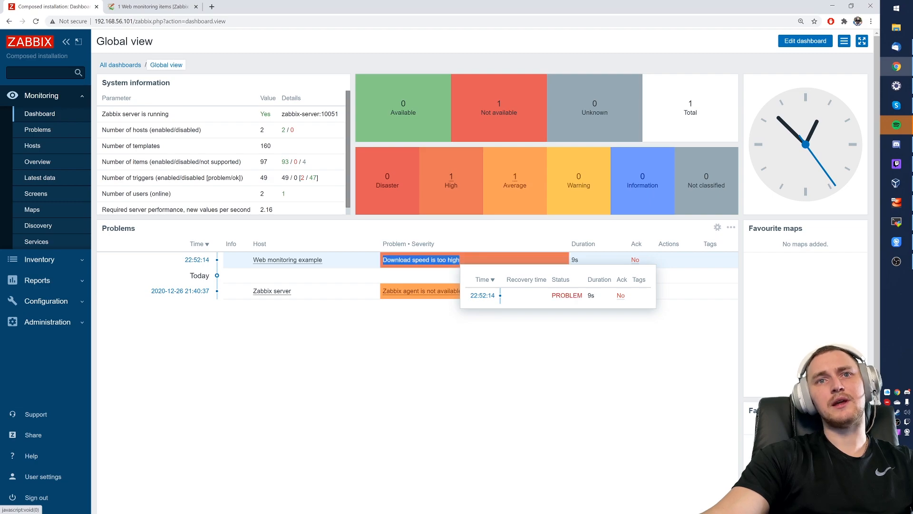
pyautogui.click(357, 259)
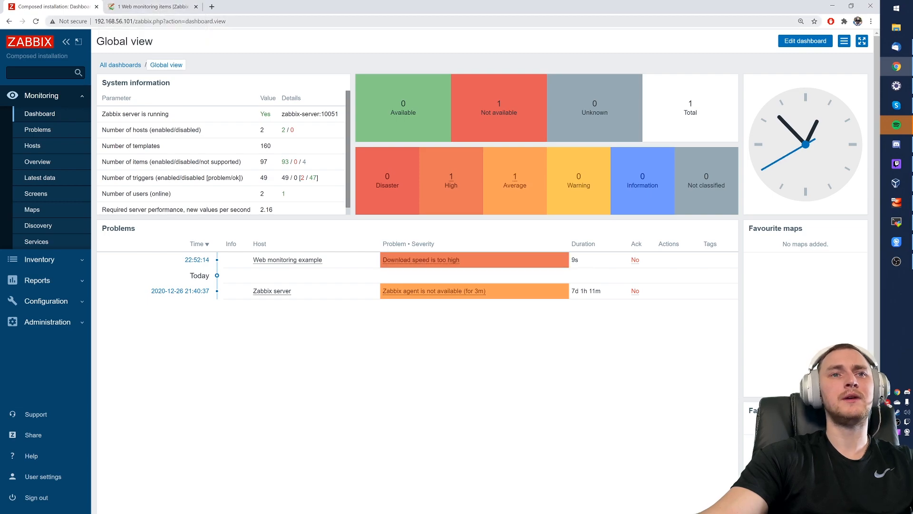
# - Open Web monitoring example's Zabbix documentation scenario and scroll through its step speeds and Speed graph
pyautogui.click(32, 146)
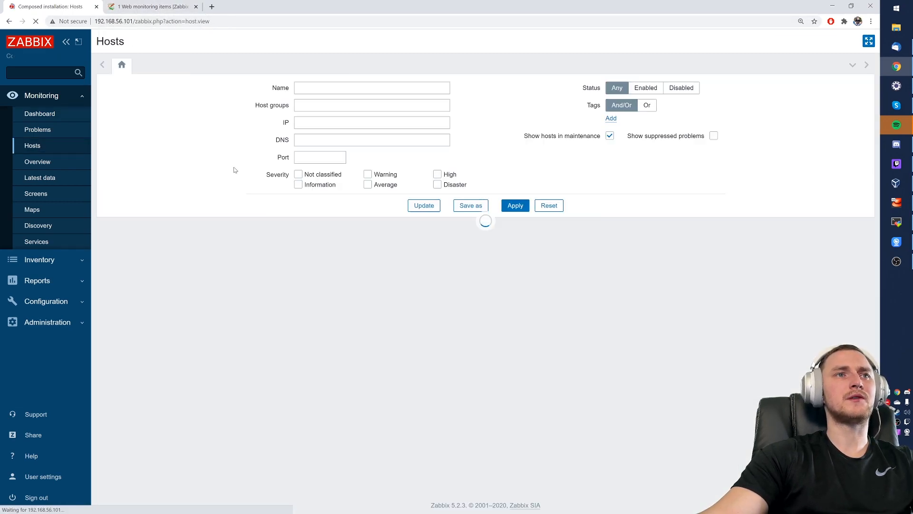
pyautogui.click(119, 245)
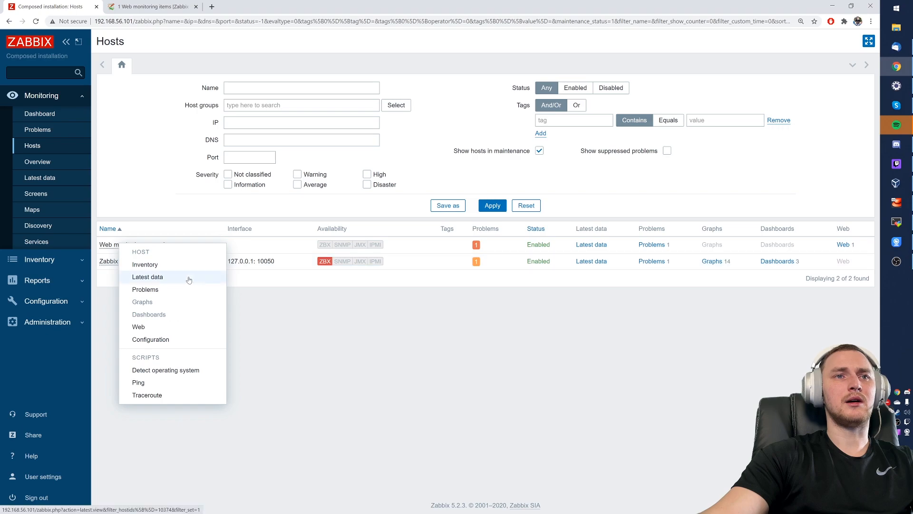
pyautogui.click(843, 244)
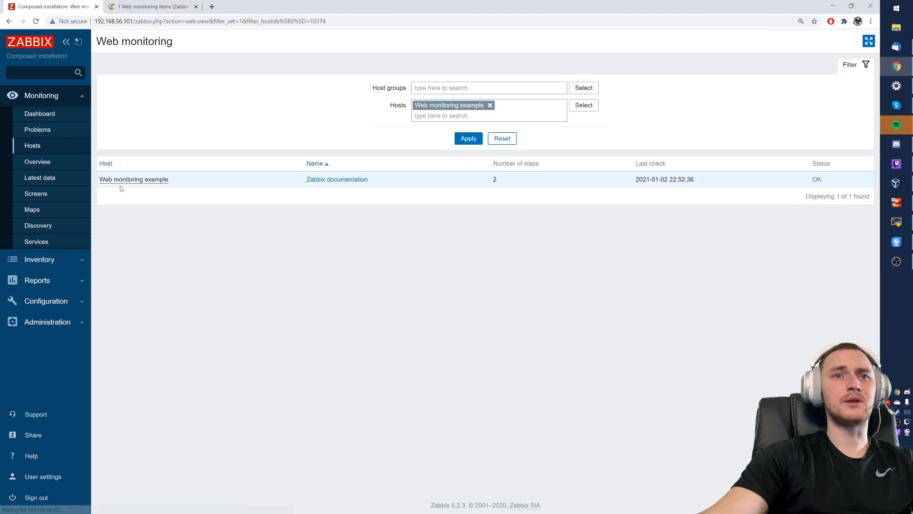
pyautogui.click(337, 181)
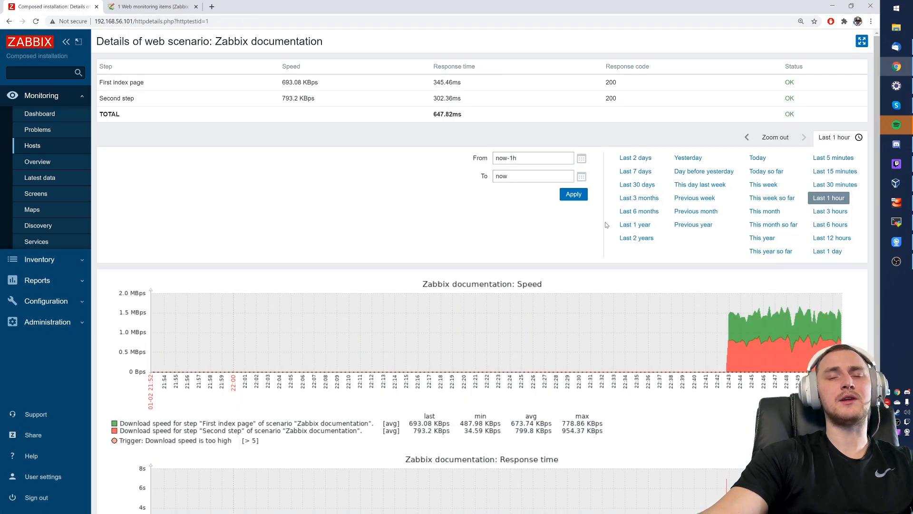
pyautogui.scroll(-3, 673, 232)
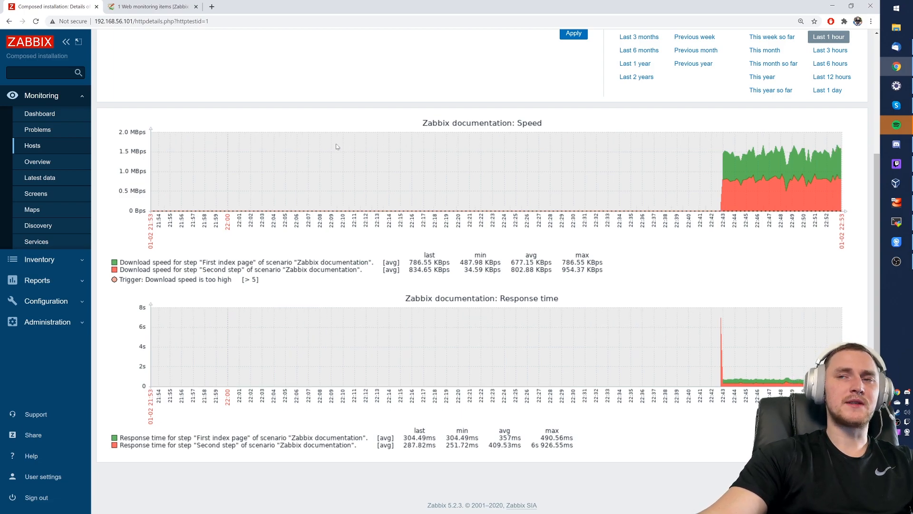
pyautogui.scroll(4, 255, 160)
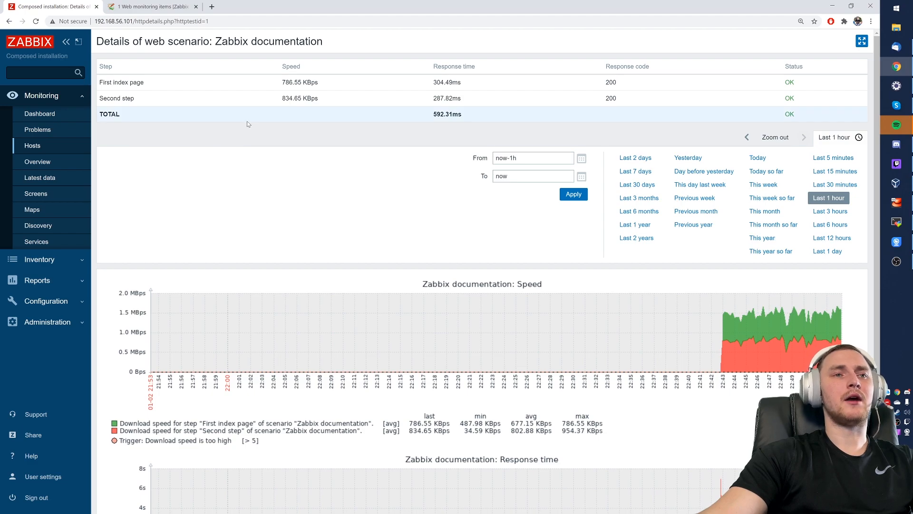